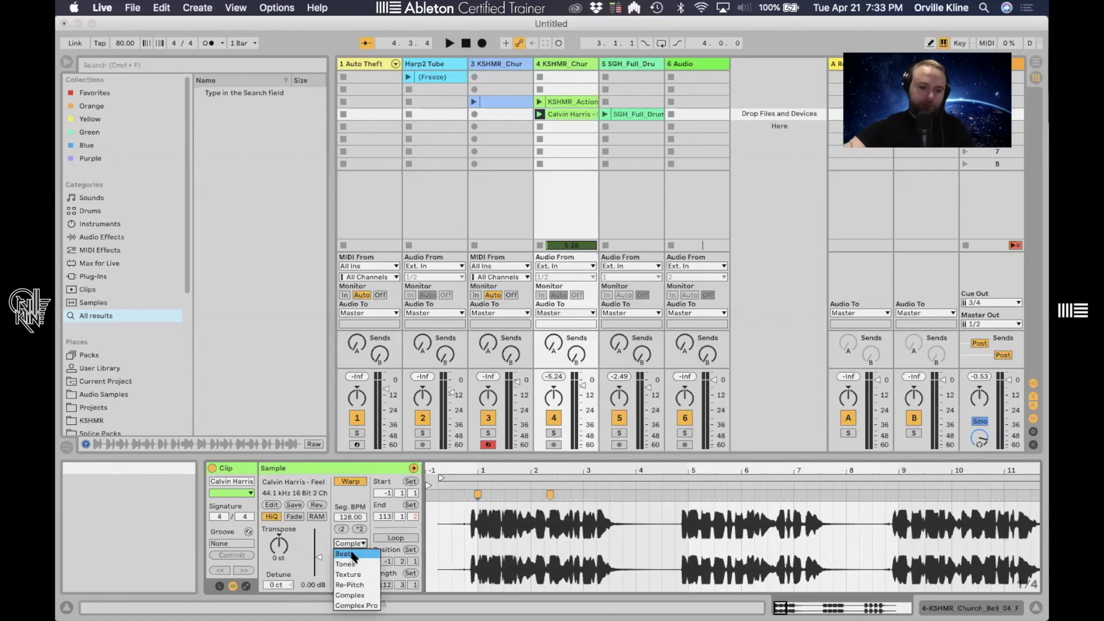
- Switch the clip's warp mode to Beats and play the sample from its start
left_click(352, 556)
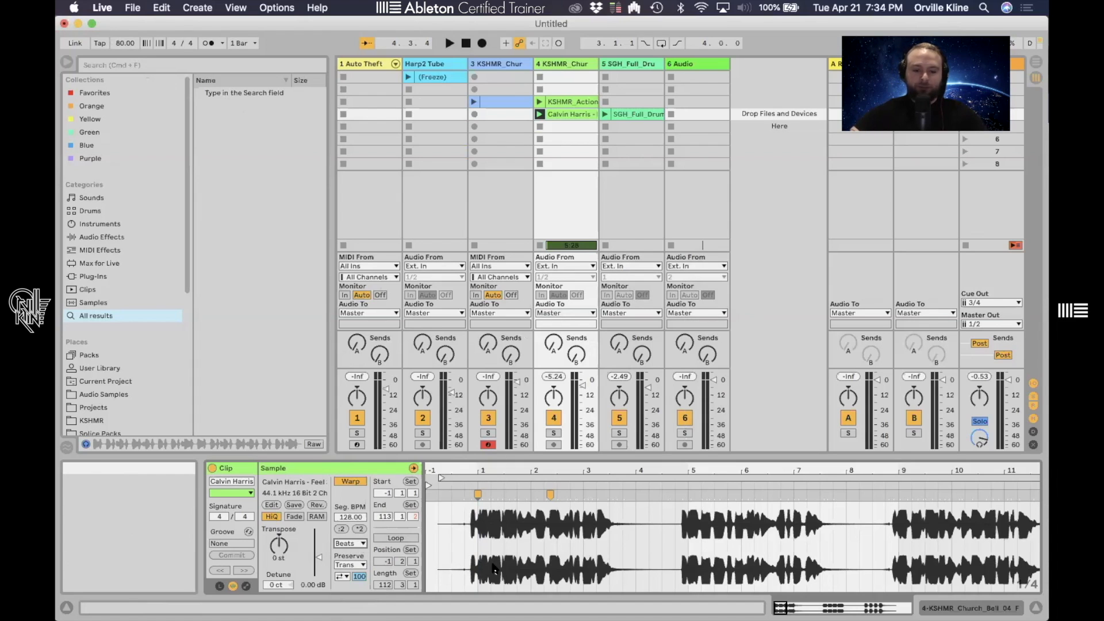
left_click(476, 575)
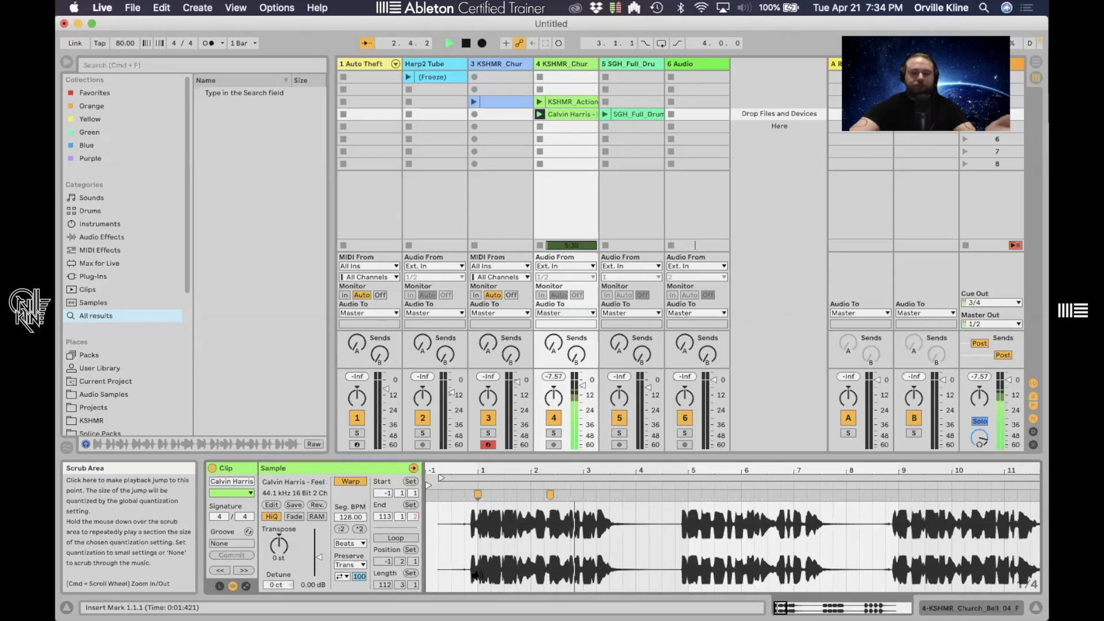
key("space")
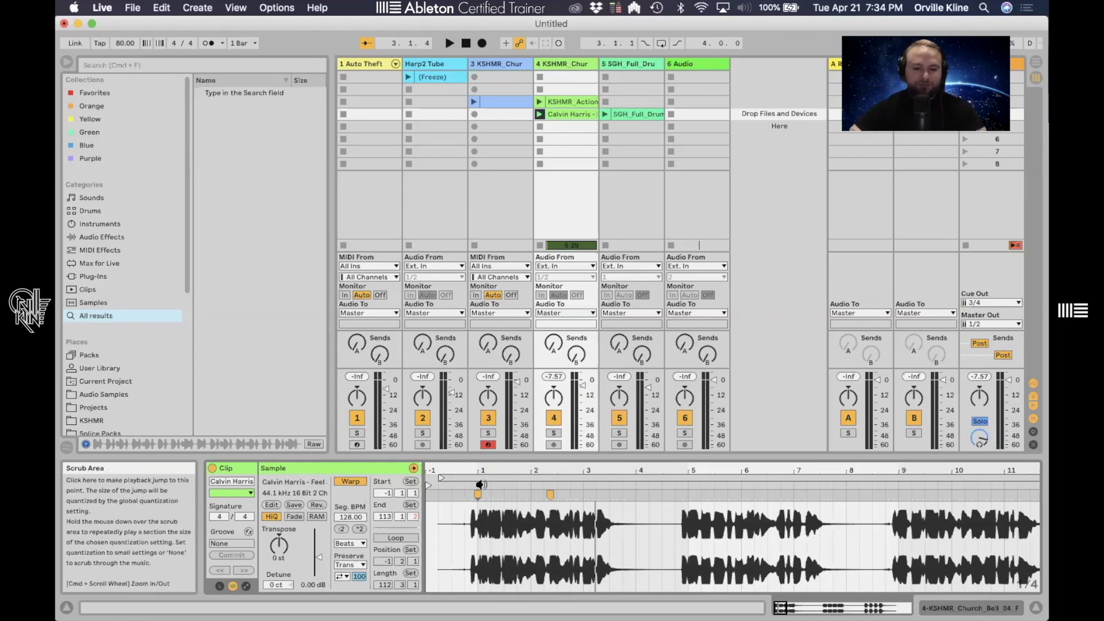
- Change the clip's warp mode to Re-Pitch
mouse_move(432, 484)
left_mouse_down()
mouse_move(486, 480)
mouse_move(486, 508)
mouse_move(521, 469)
mouse_move(539, 483)
mouse_move(539, 506)
left_mouse_up()
left_click_drag(653, 477, 607, 475)
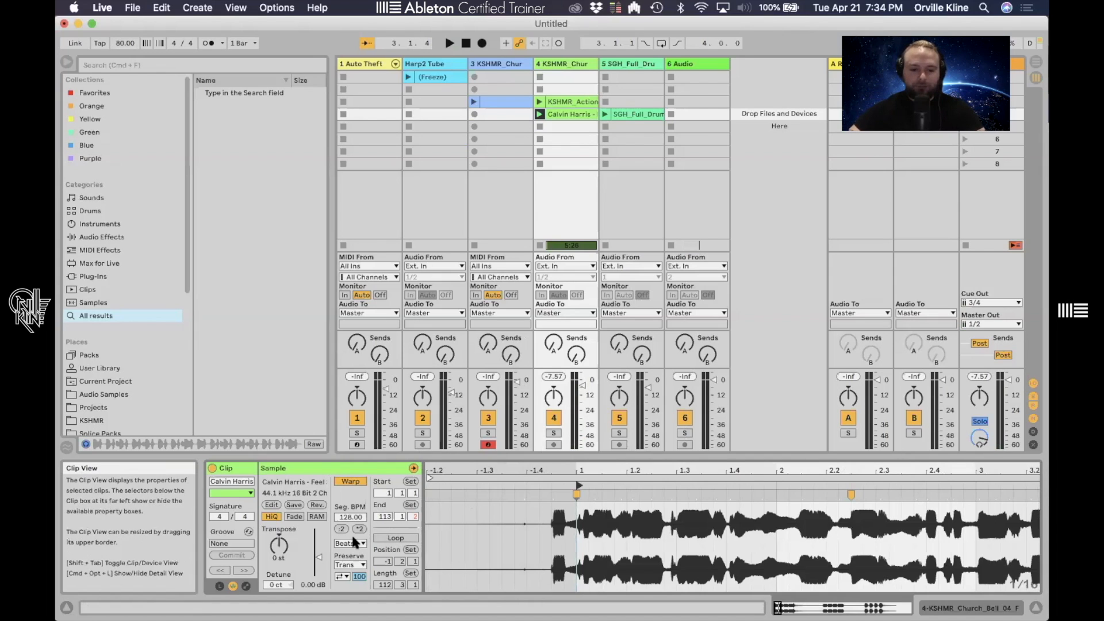
left_click_drag(577, 470, 563, 521)
mouse_move(577, 470)
left_mouse_down()
mouse_move(577, 517)
mouse_move(577, 466)
left_mouse_up()
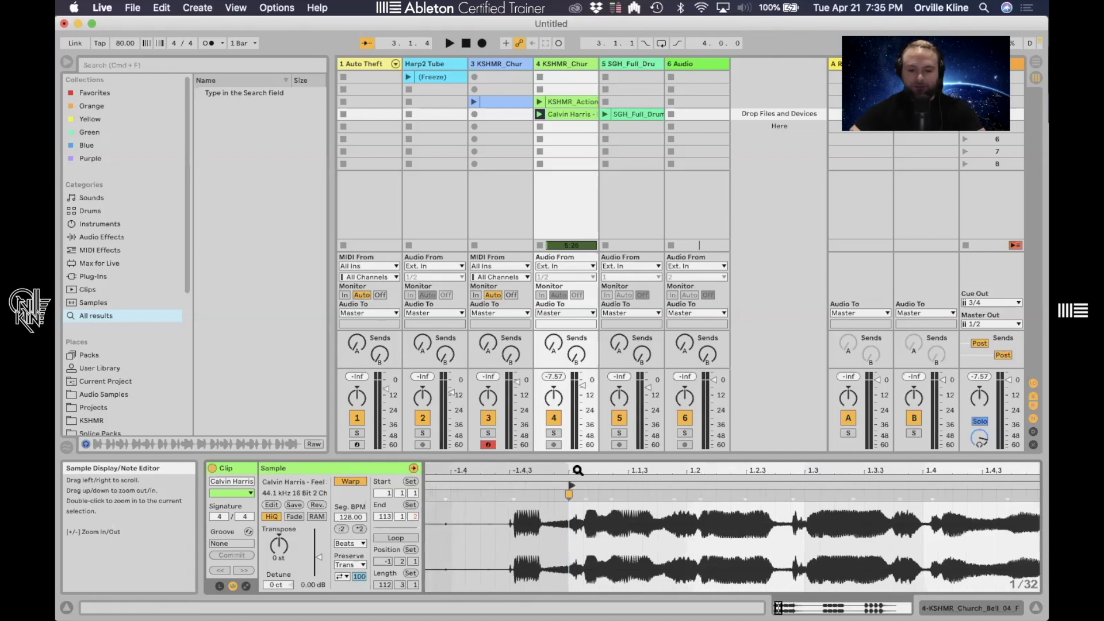
left_click(361, 543)
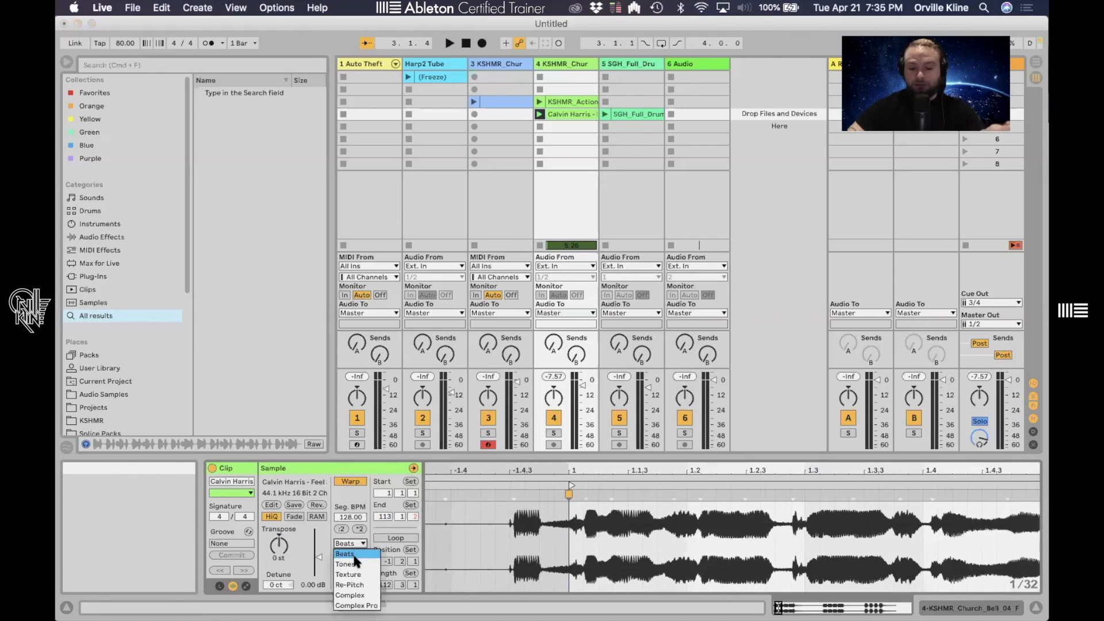
left_click(363, 584)
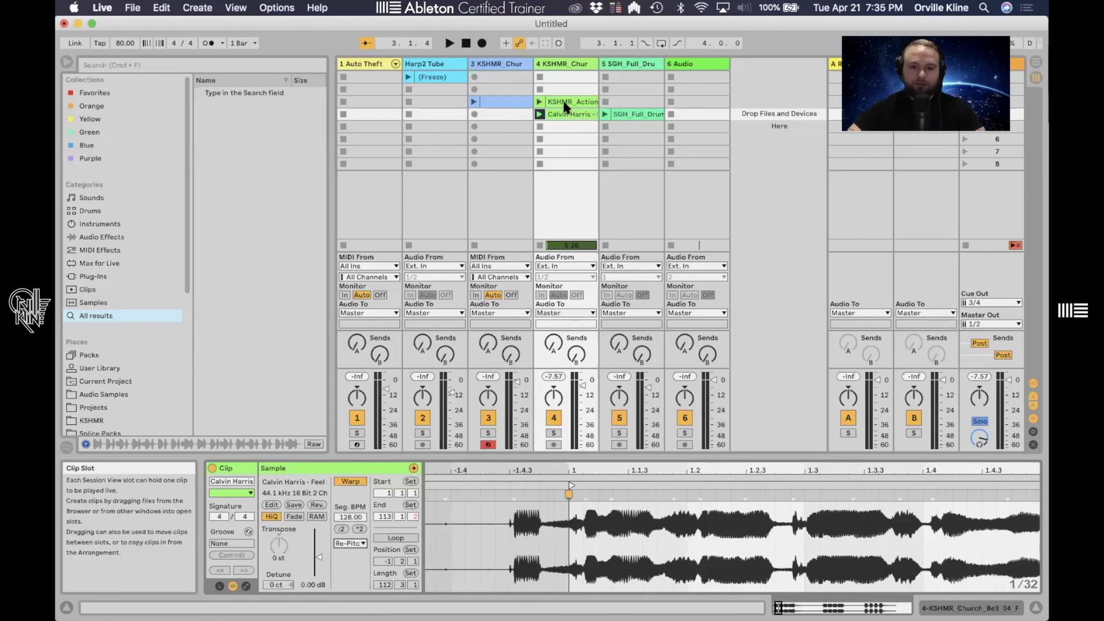
- Launch the Calvin Harris clip in track 4 to hear the Re-Pitch result
left_click(279, 545)
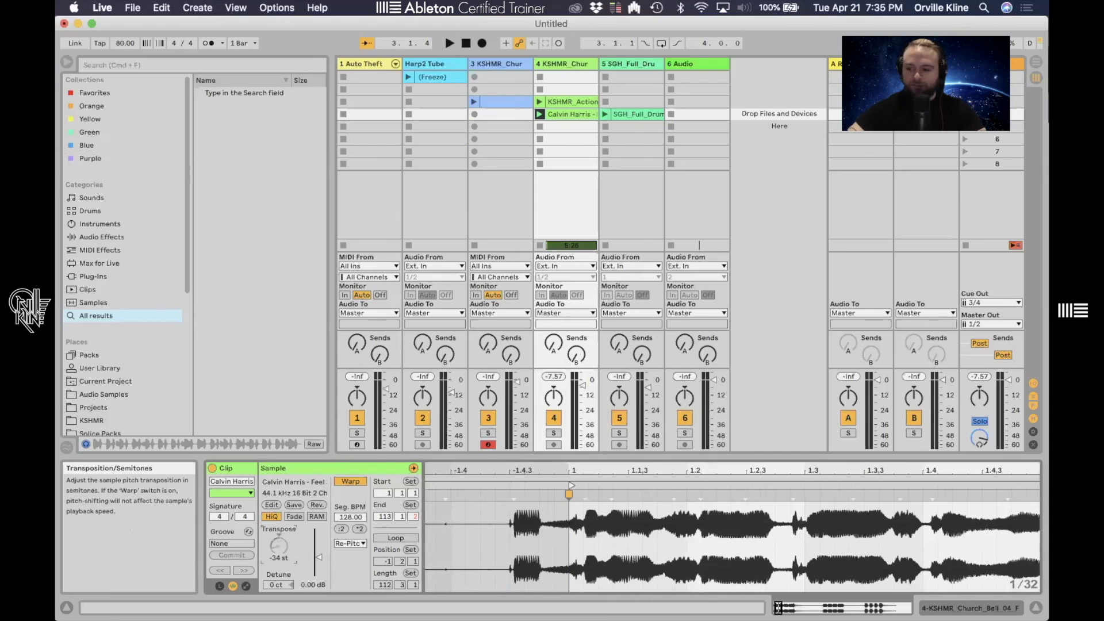
left_click(539, 114)
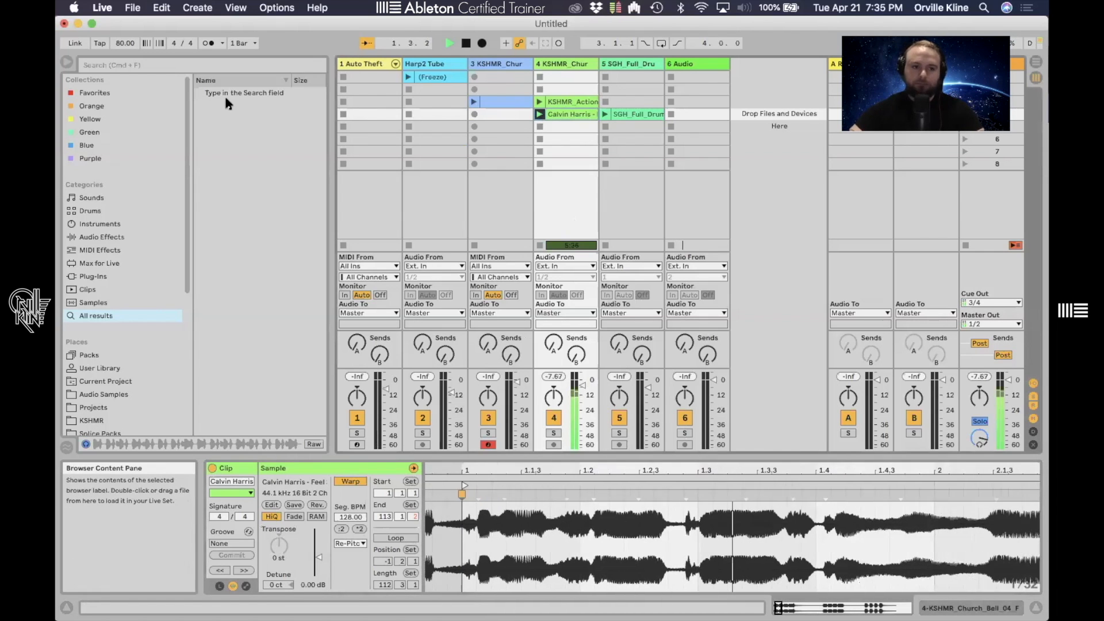
- Turn on the metronome and sweep the project tempo between about 66 and 211 BPM while the clip plays
left_click(209, 43)
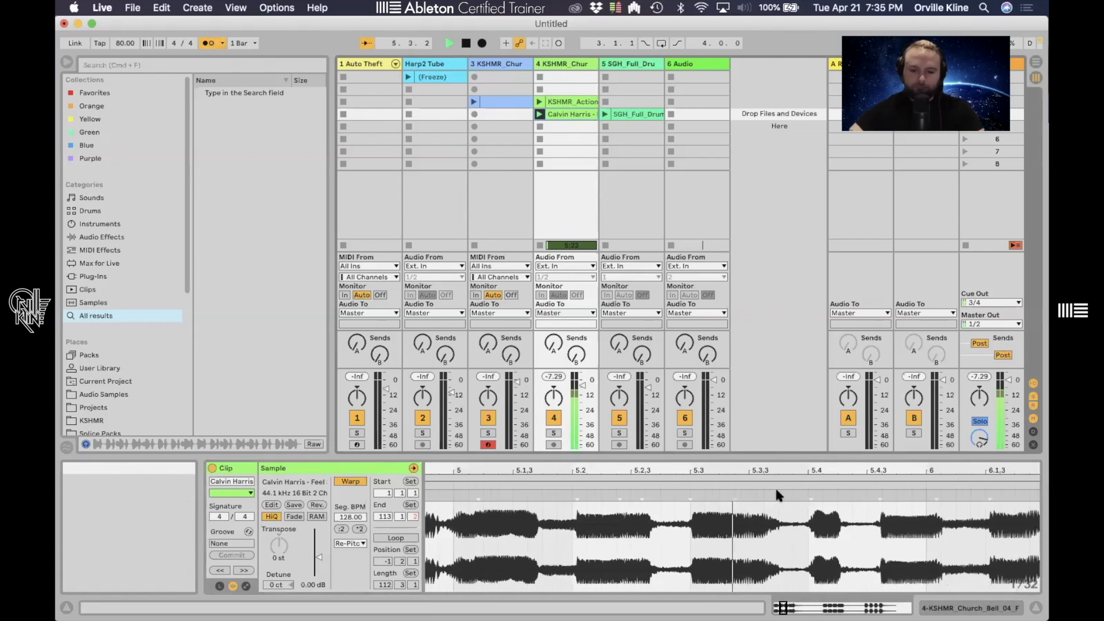
left_click_drag(118, 42, 117, 63)
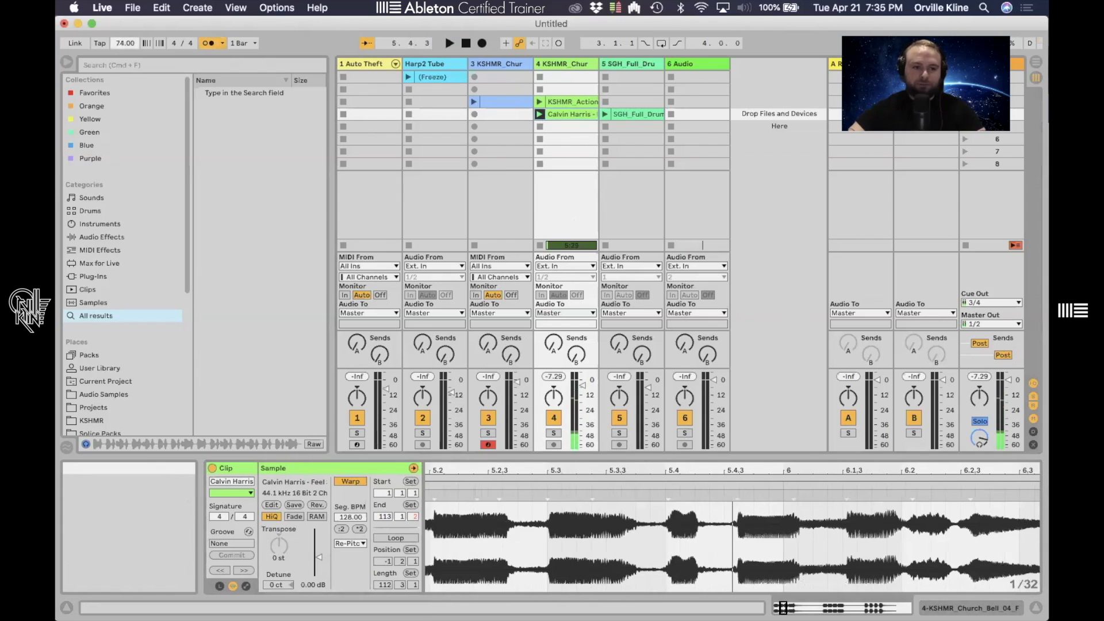
key("space")
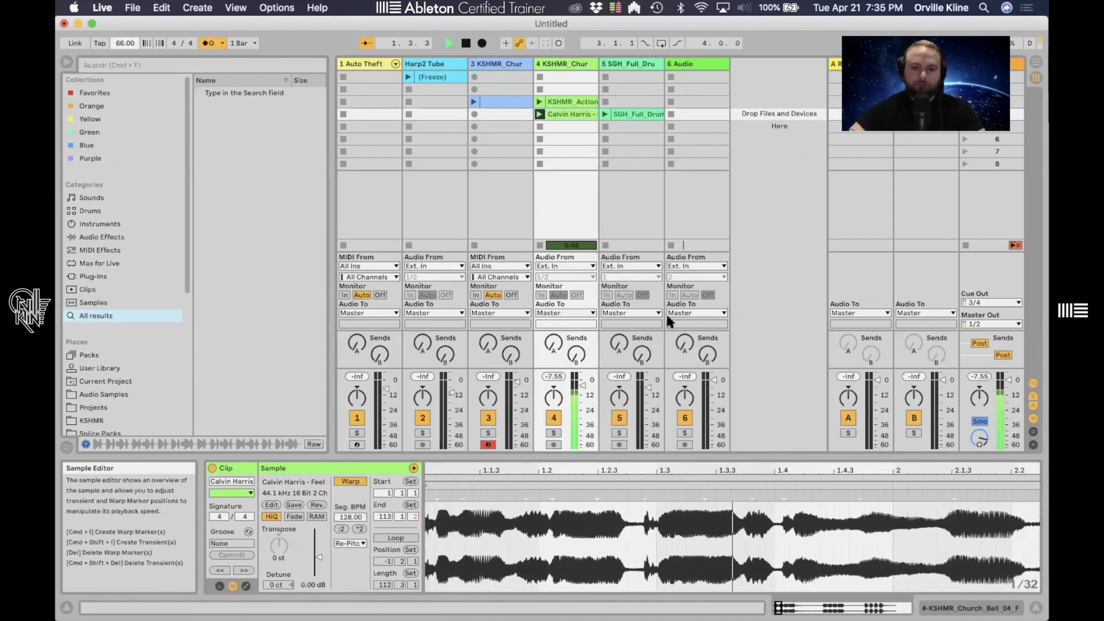
left_click_drag(125, 43, 125, 12)
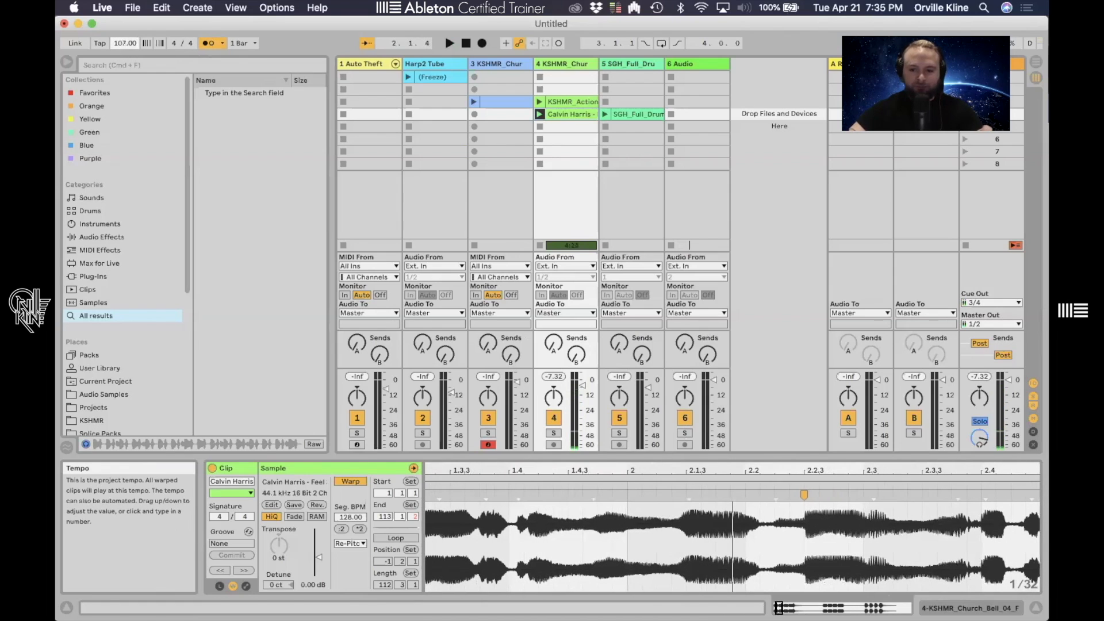
left_click_drag(118, 42, 118, 46)
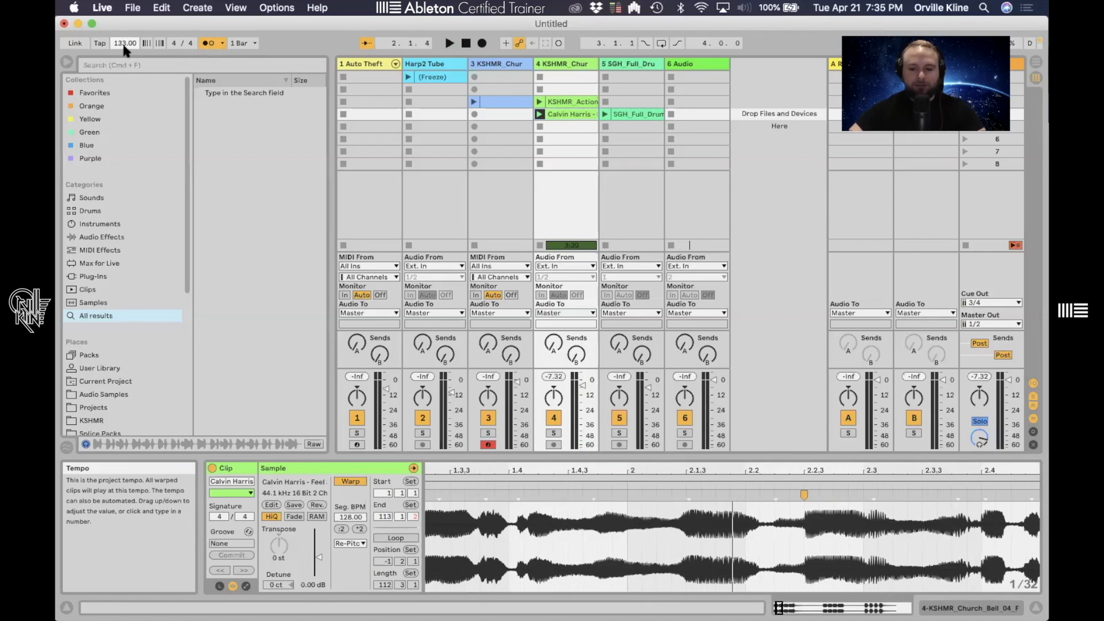
mouse_move(125, 43)
left_mouse_down()
mouse_move(125, 0)
mouse_move(121, 42)
left_mouse_up()
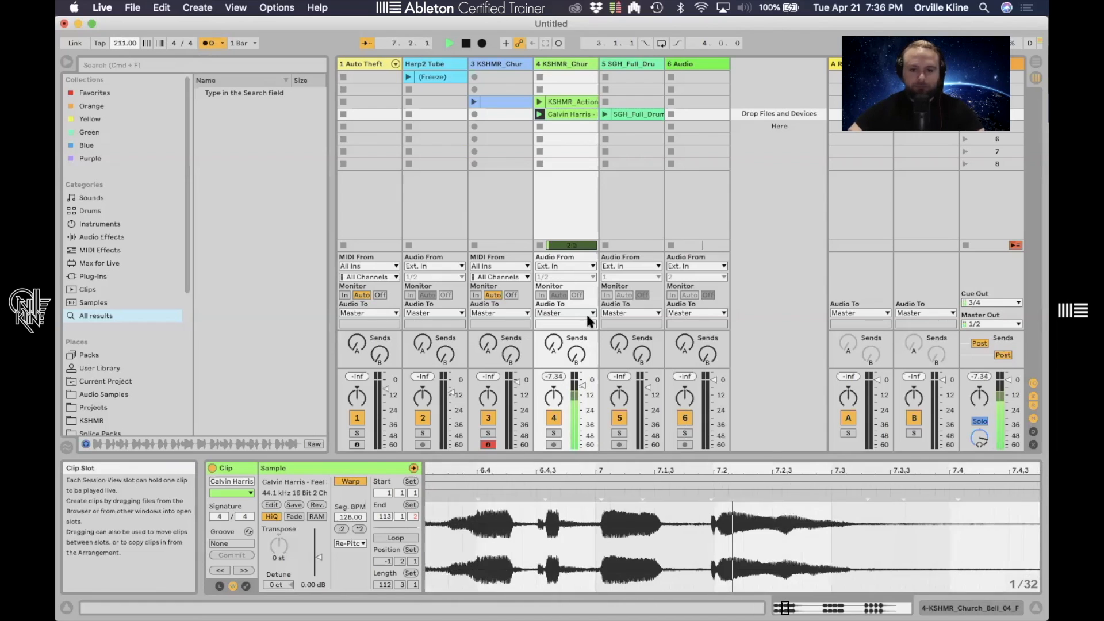
key("space")
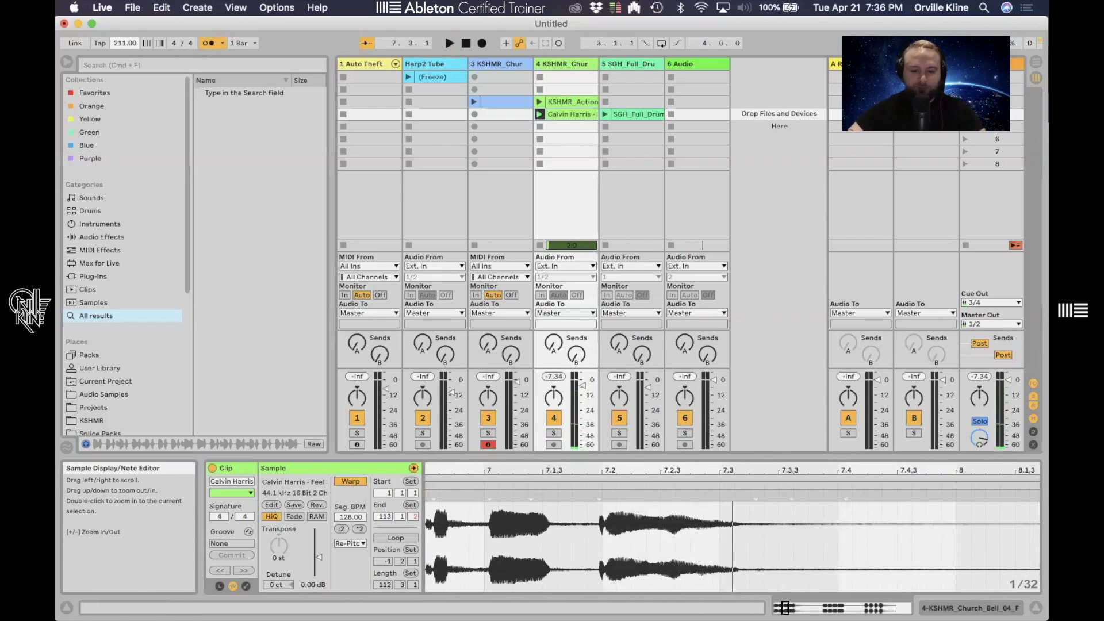
- Set the clip's warp mode back to Beats
left_click_drag(566, 471, 568, 402)
left_click(123, 44)
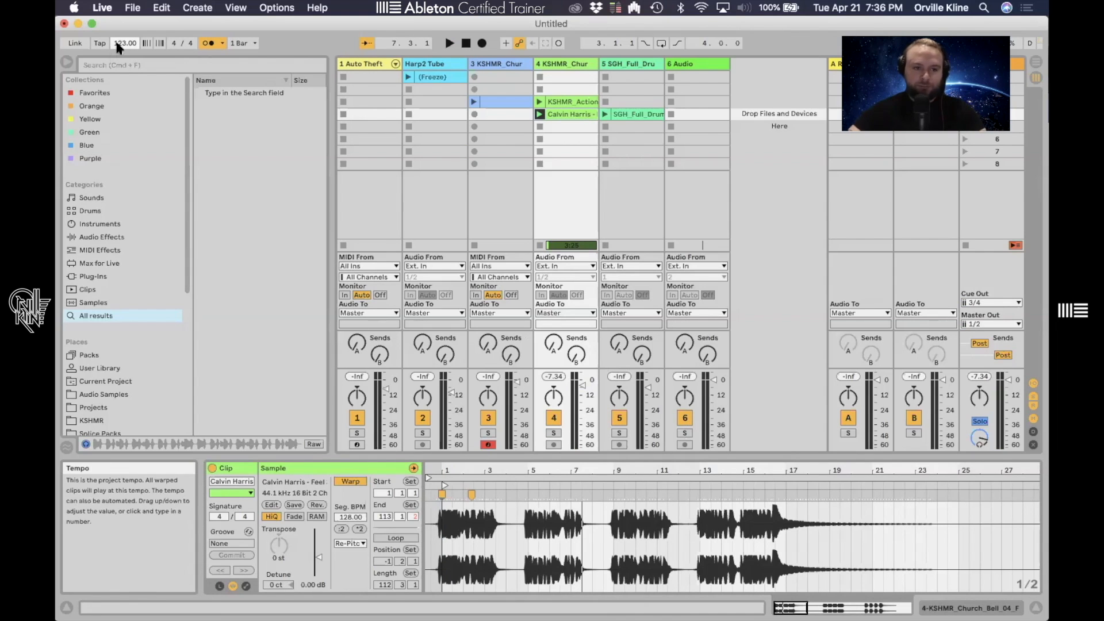
left_click_drag(463, 471, 518, 500)
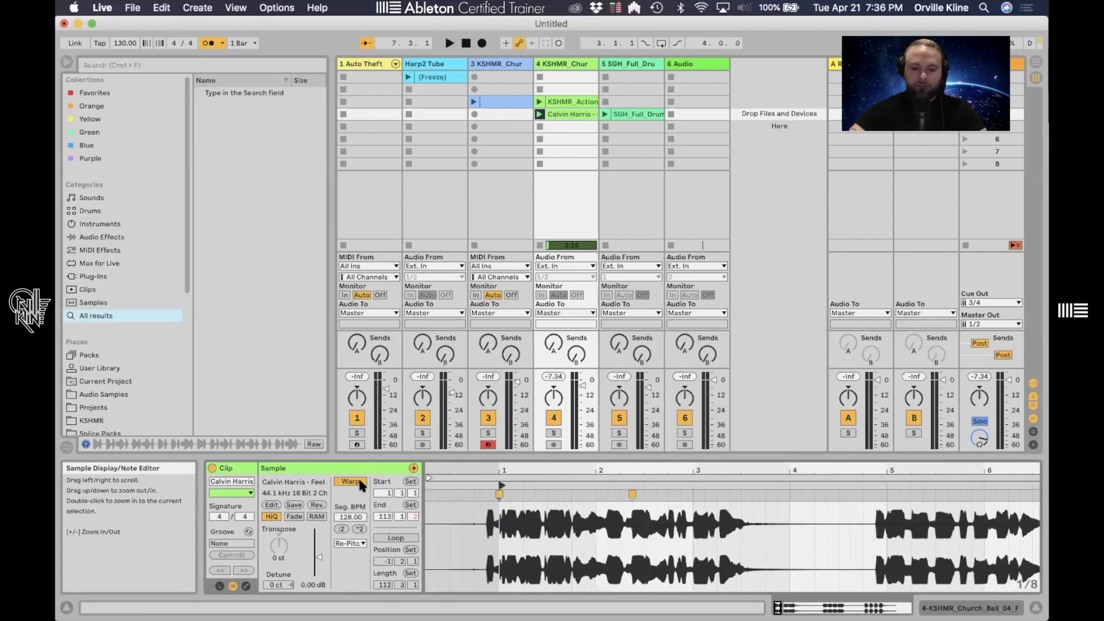
left_click(356, 543)
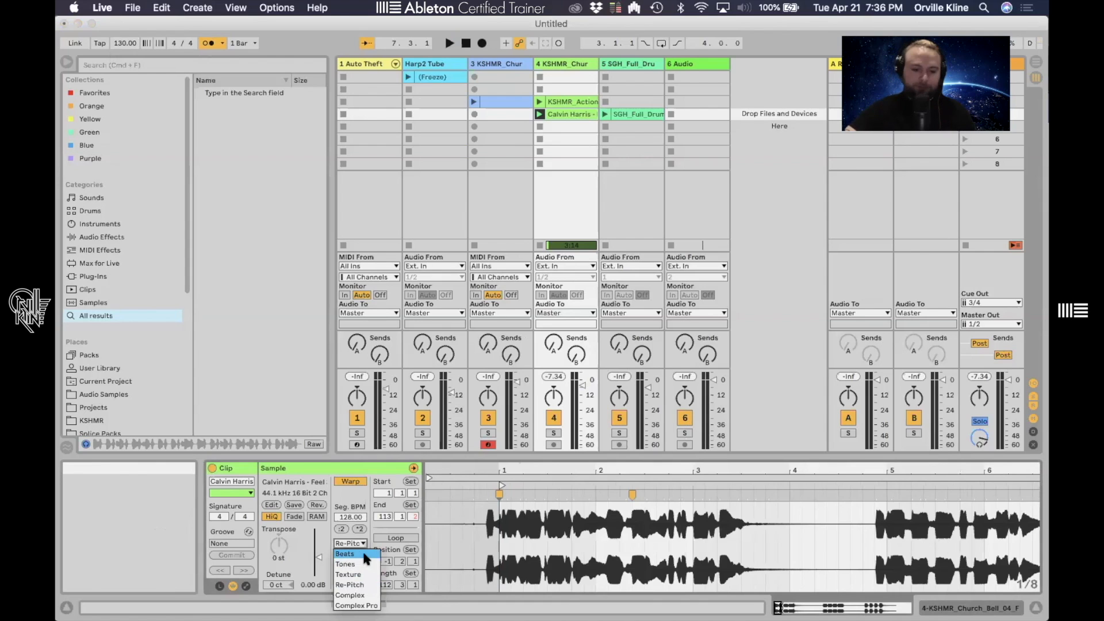
left_click(364, 553)
- Zoom and scroll along the waveform to examine its transient markers
left_click_drag(505, 471, 650, 467)
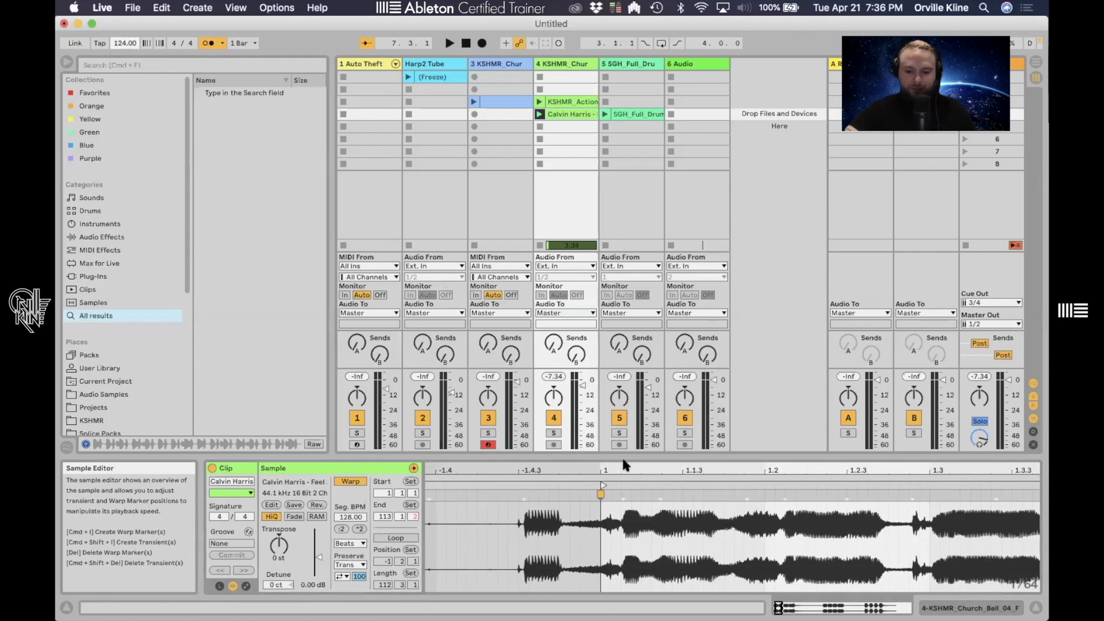
left_click_drag(627, 470, 545, 490)
left_click(539, 526)
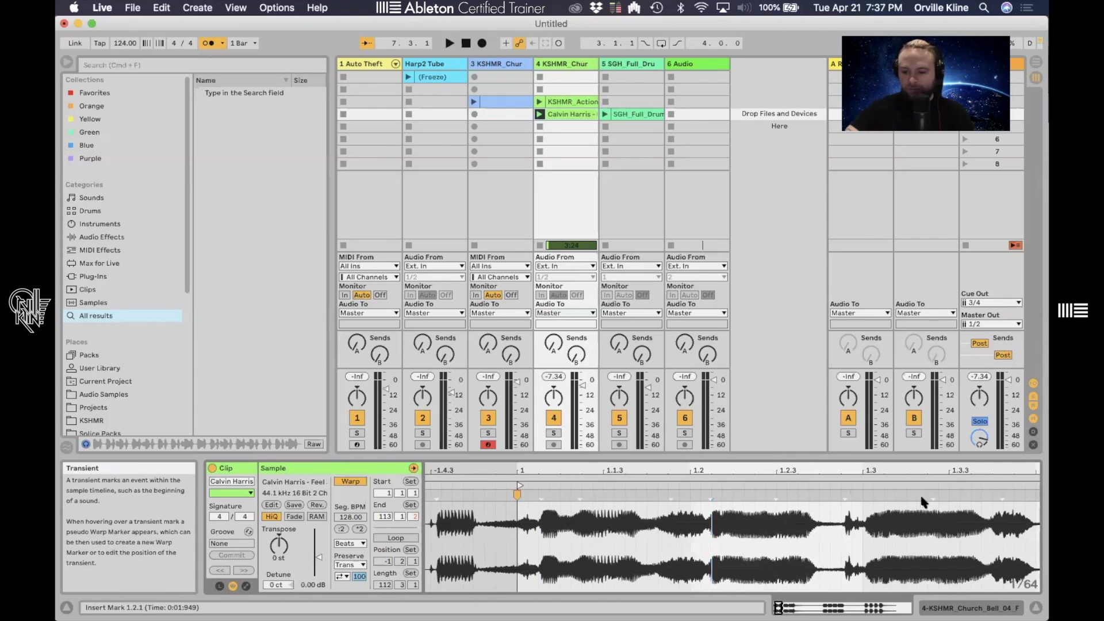
scroll(929, 495, "right", 5)
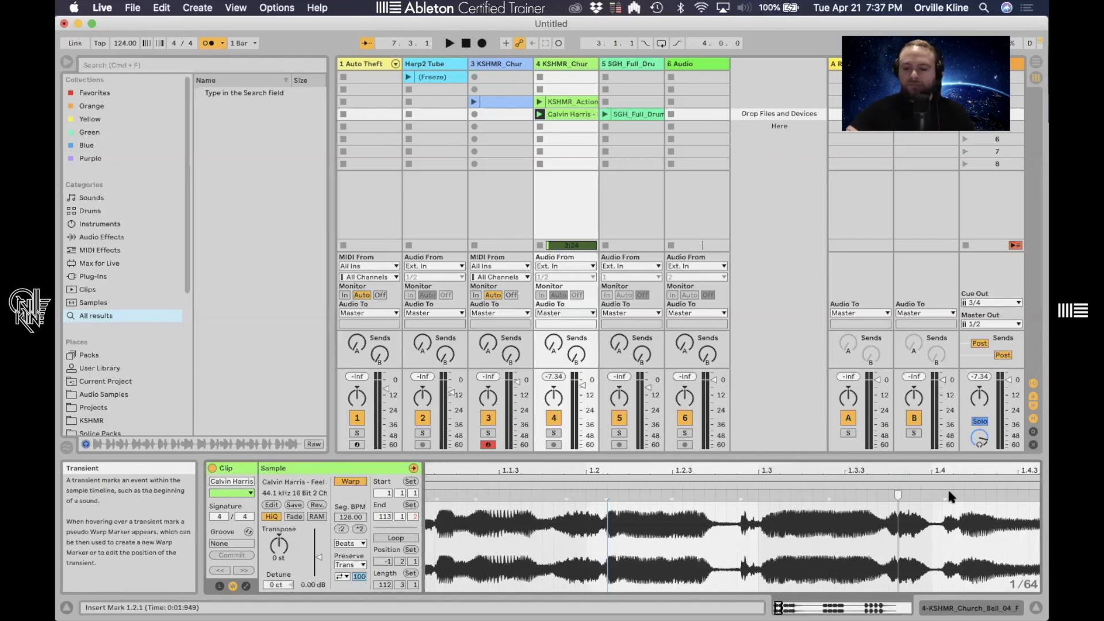
scroll(939, 489, "right", 10)
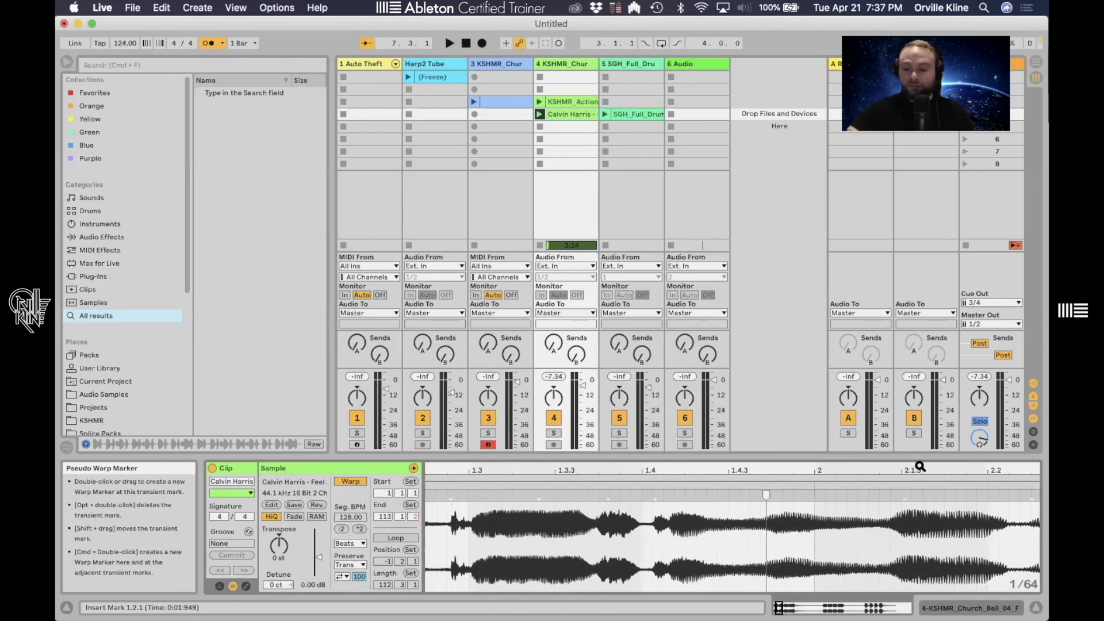
scroll(902, 499, "right", 7)
scroll(898, 500, "right", 1)
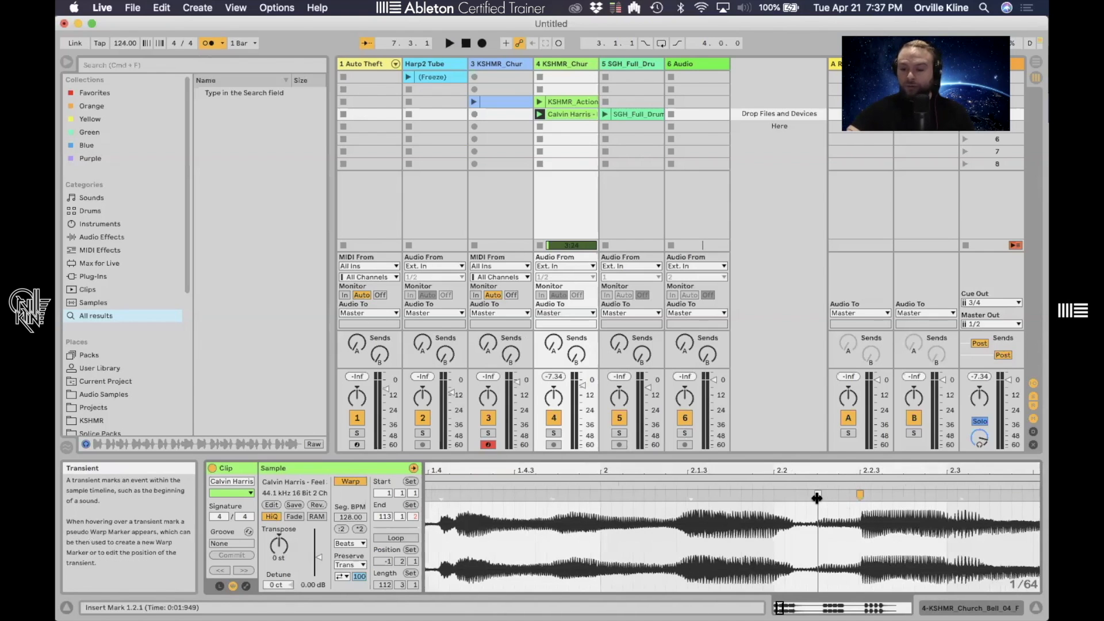
left_click_drag(676, 469, 711, 469)
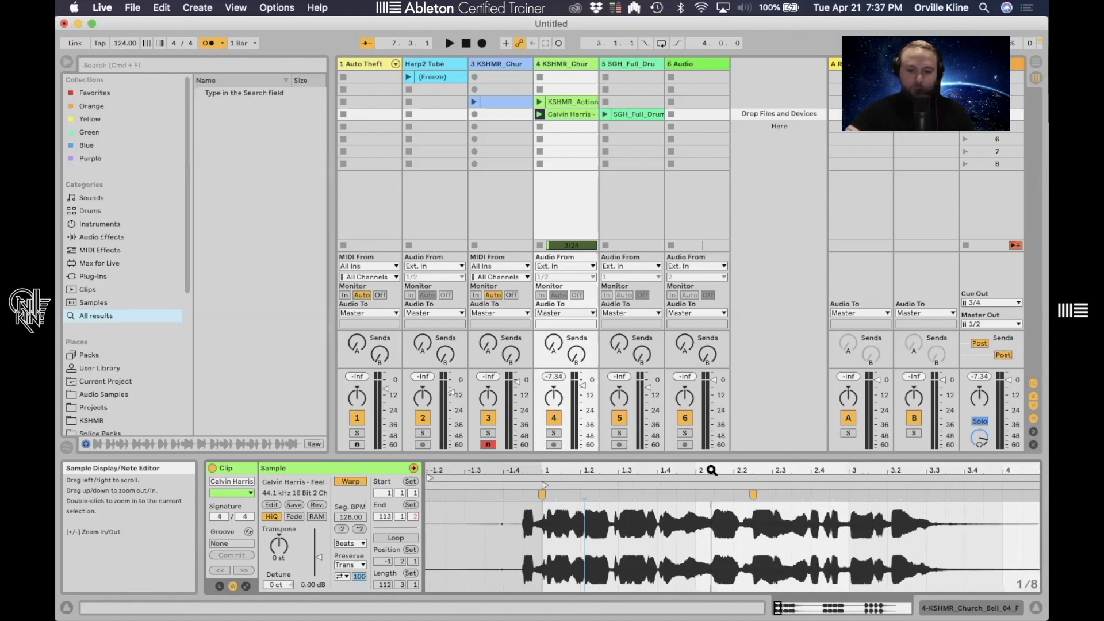
- Change the Beats transient loop mode and play the clip back
left_click_drag(549, 468, 581, 513)
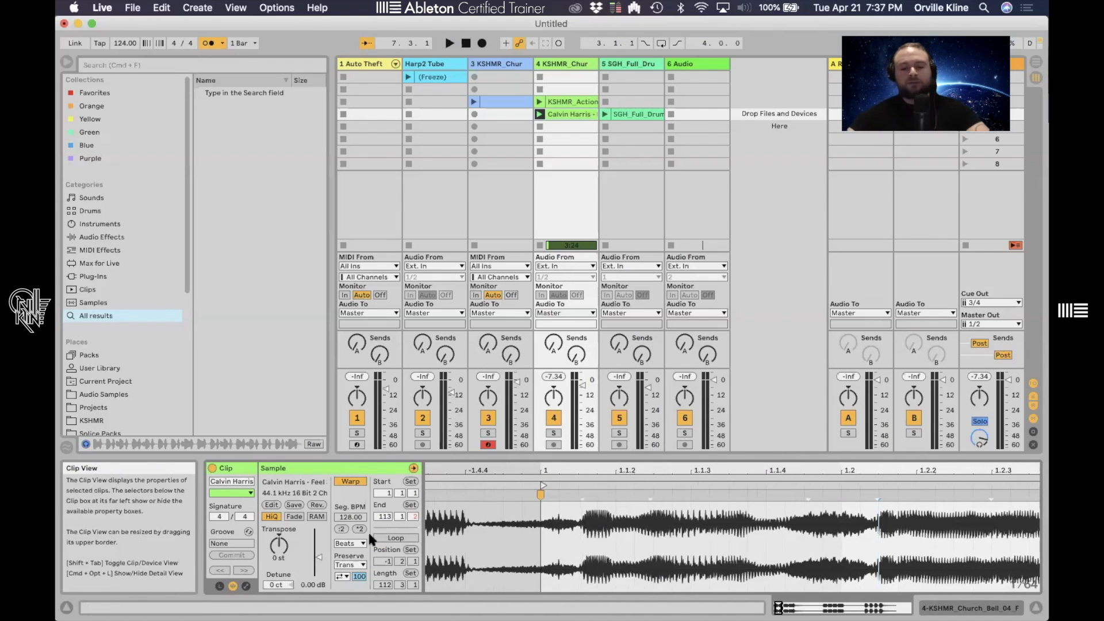
left_click(341, 576)
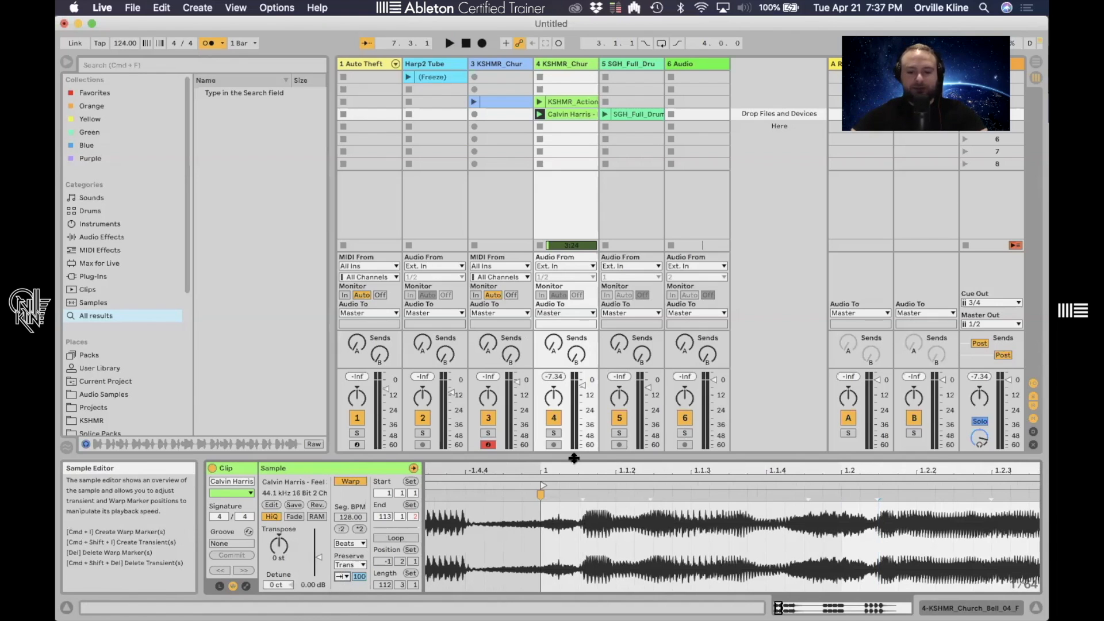
mouse_move(651, 499)
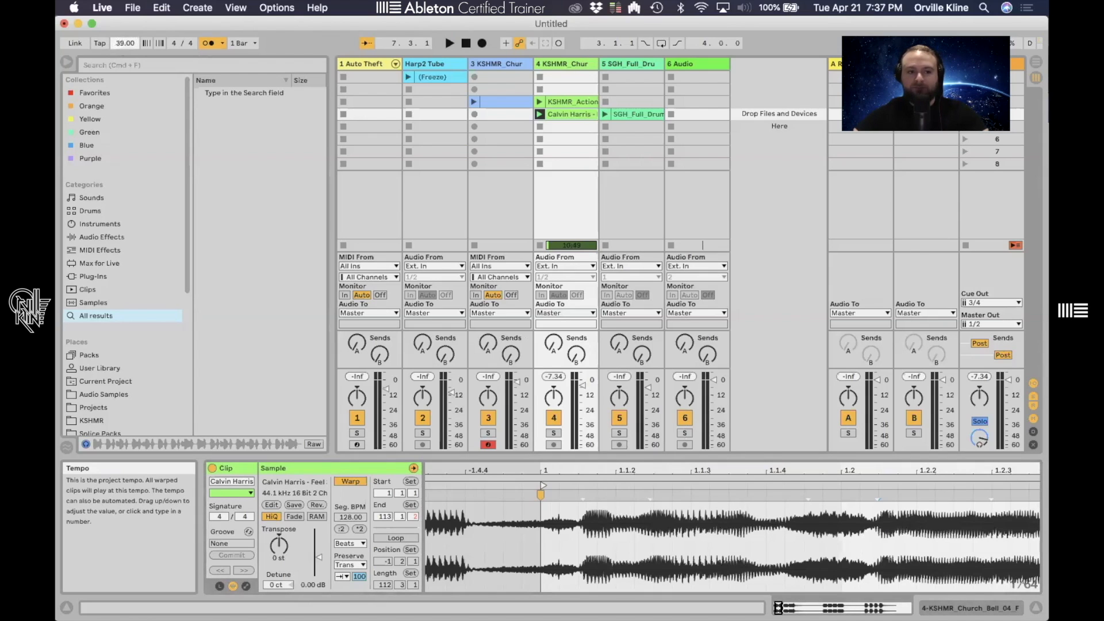
key("space")
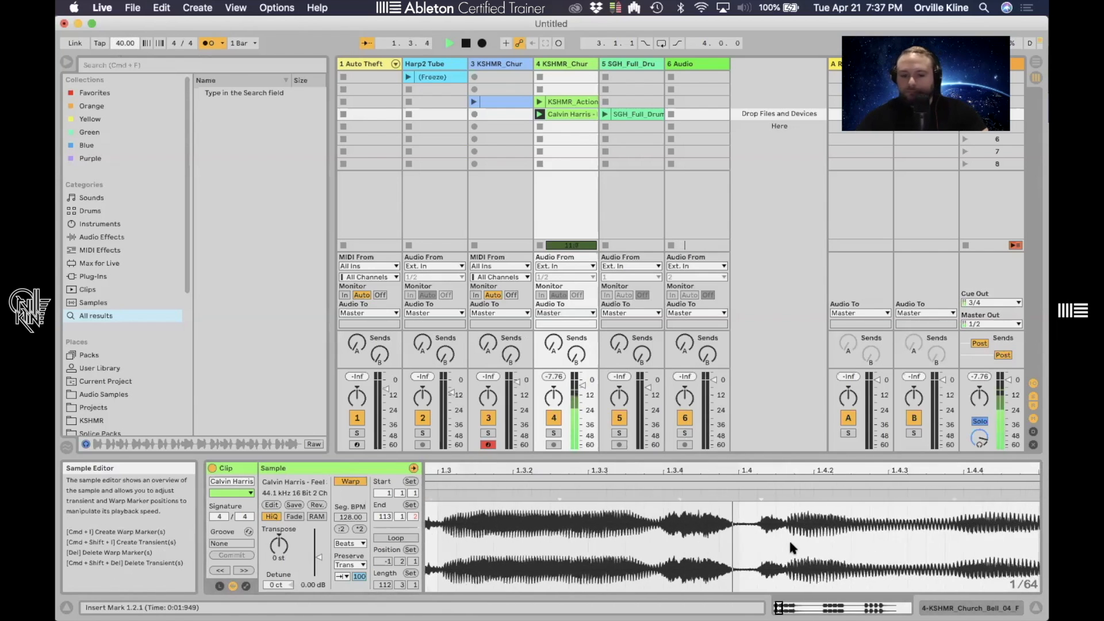
key("space")
- Set the transient loop mode to Loop Back-and-Forth and play the clip from its start
left_click_drag(825, 469, 826, 454)
left_click_drag(753, 471, 752, 457)
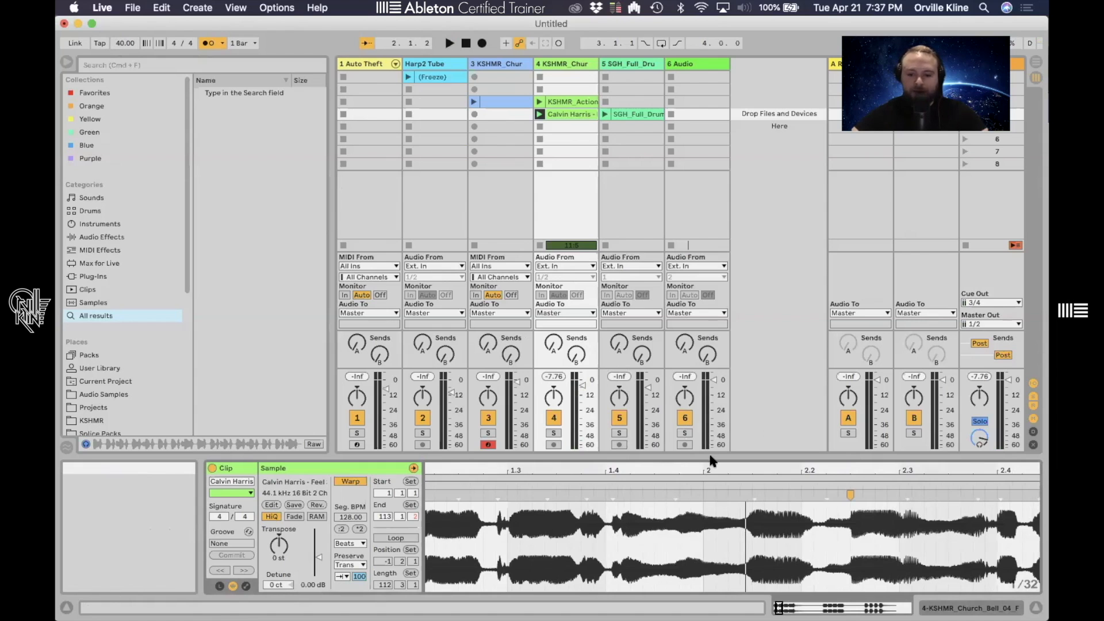
left_click_drag(716, 470, 769, 471)
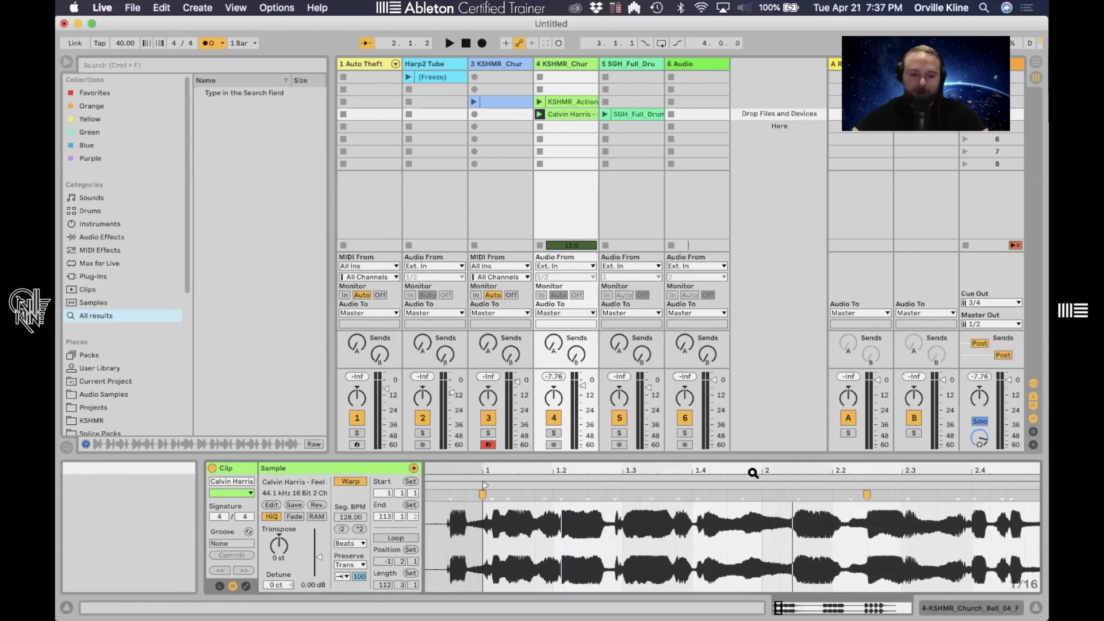
left_click(341, 577)
left_click(343, 610)
left_click(484, 488)
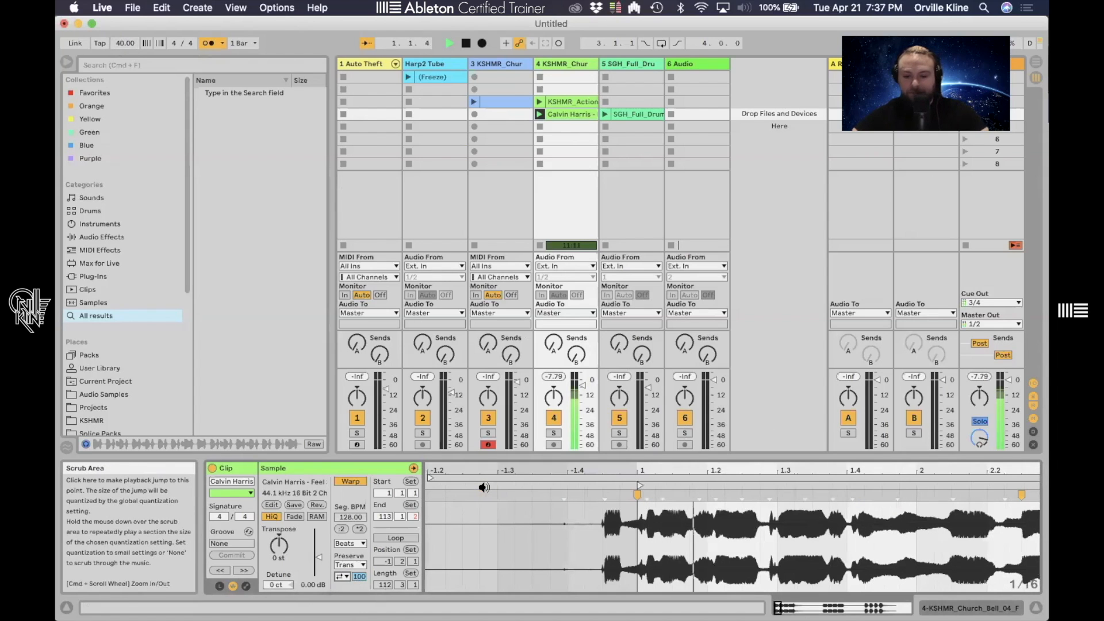
key("space")
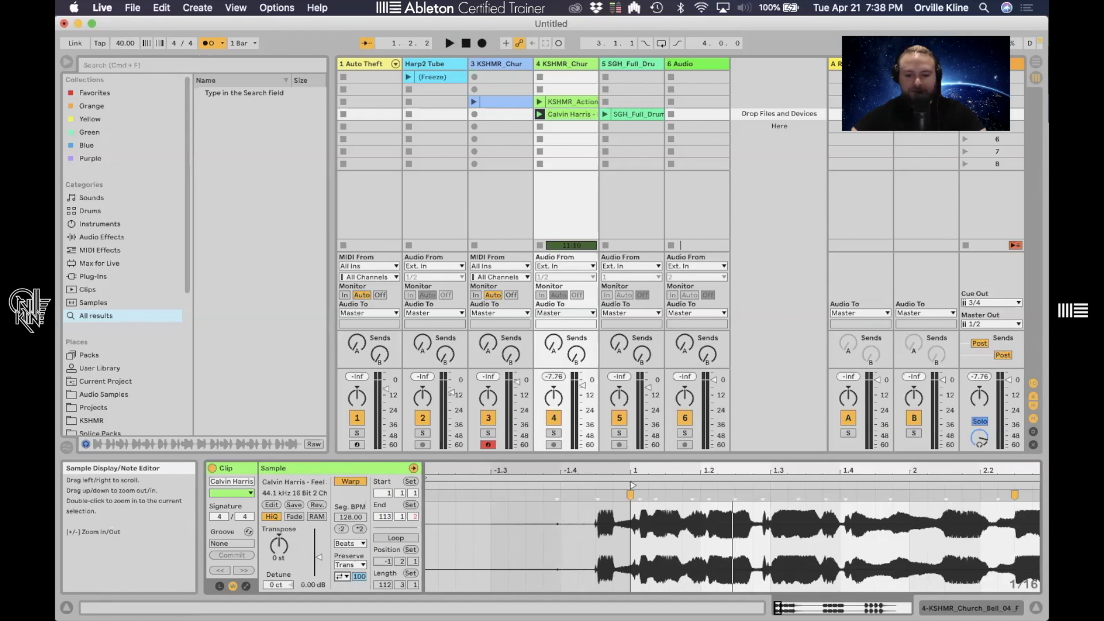
- Switch the transient loop mode to another option and play the clip again
left_click_drag(648, 469, 648, 506)
left_click(345, 577)
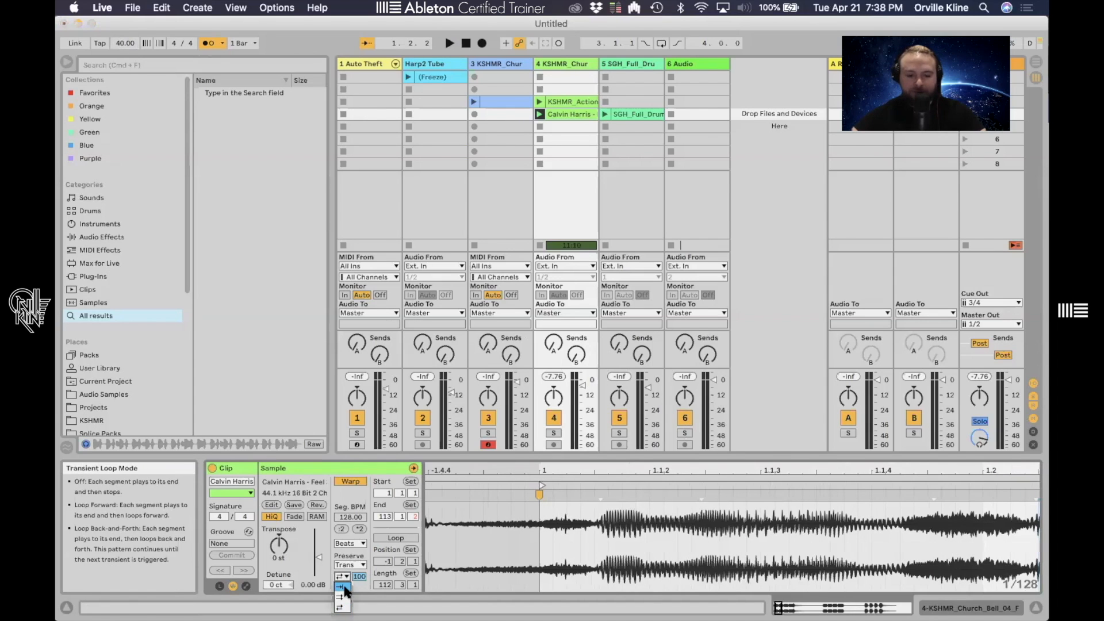
left_click(342, 587)
key("space")
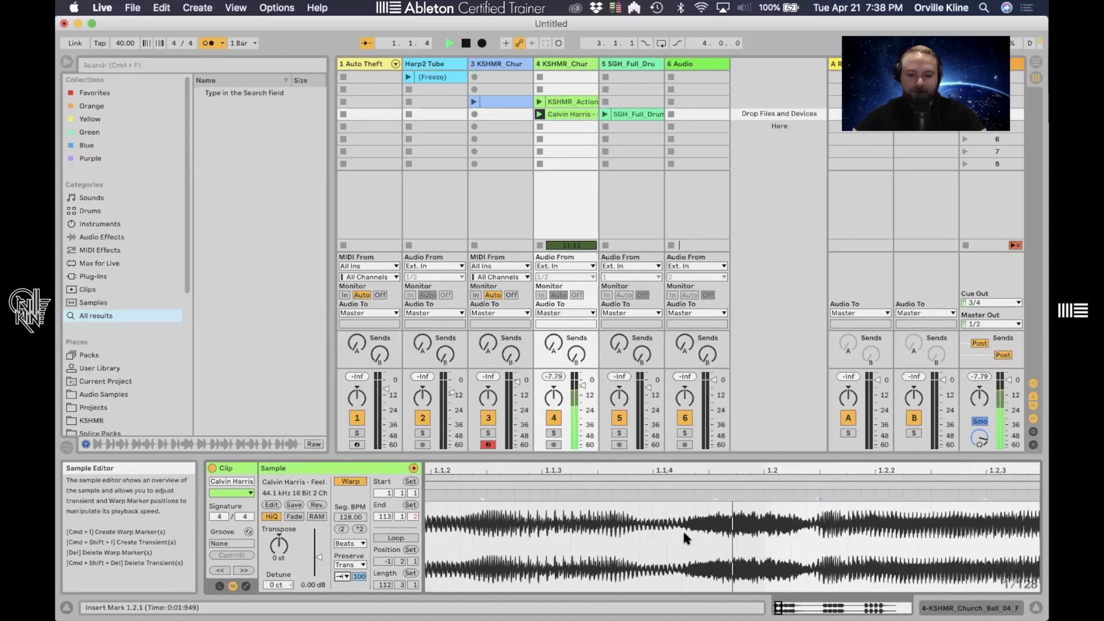
- Change the transient loop mode, zoom into the waveform and play the clip from a chosen point
key("space")
left_click(342, 576)
left_click(343, 598)
left_click_drag(608, 469, 627, 443)
left_click(573, 532)
left_click(610, 530)
left_click_drag(610, 531, 922, 527)
left_click(835, 539)
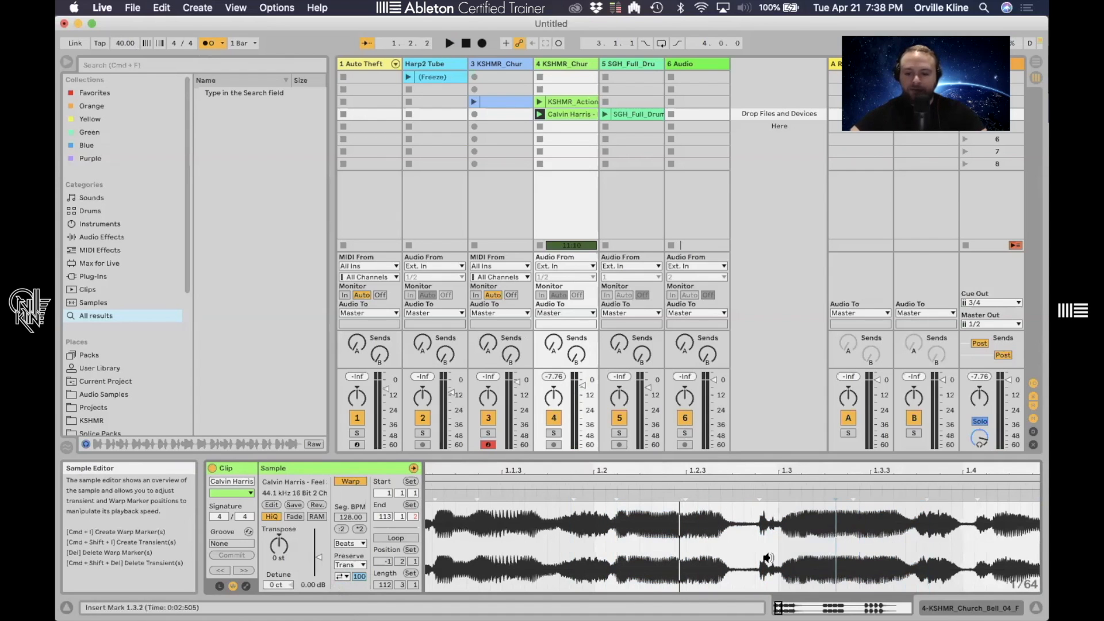
key("space")
key("space")
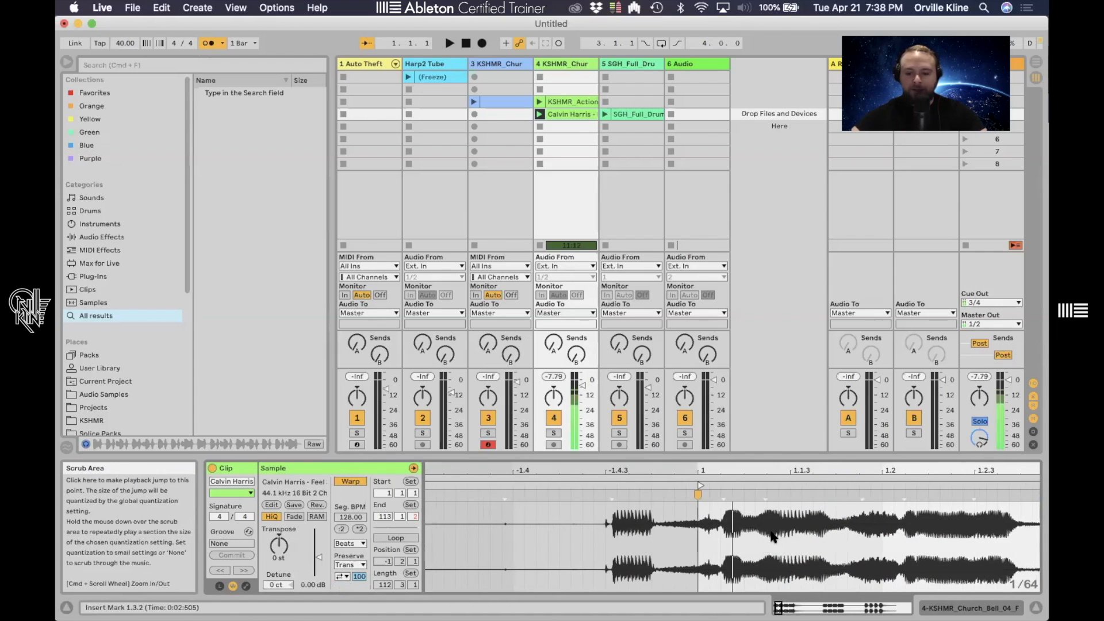
- Set the project tempo to 20 BPM and play the clip from its start
left_click(753, 525)
left_click_drag(763, 524, 941, 510)
scroll(863, 517, "right", 5)
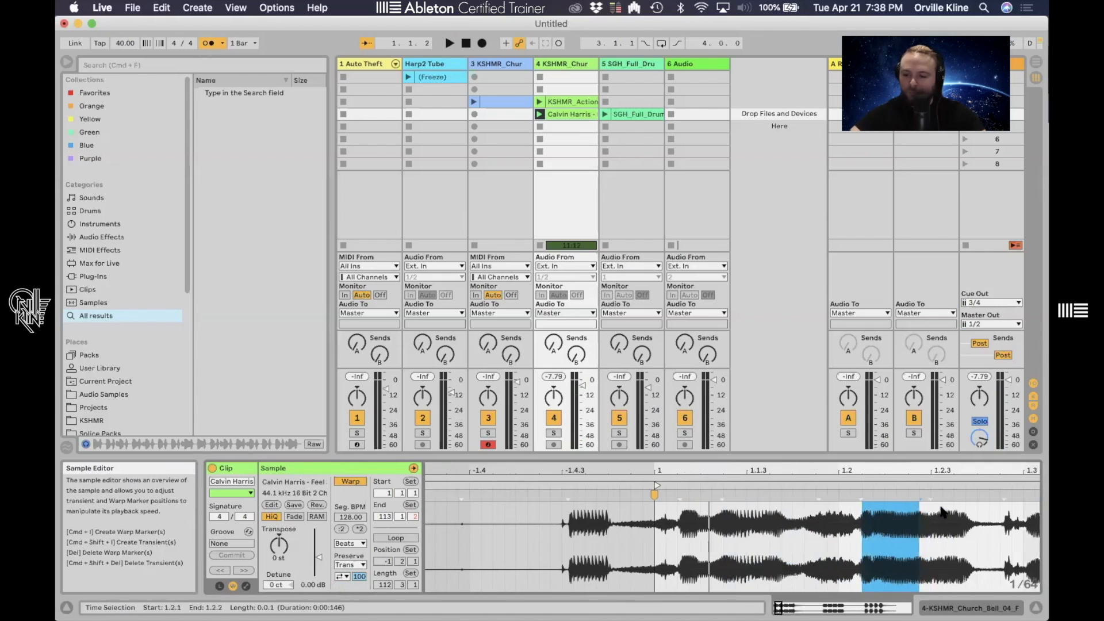
mouse_move(750, 530)
left_mouse_down()
mouse_move(825, 529)
mouse_move(750, 528)
left_mouse_up()
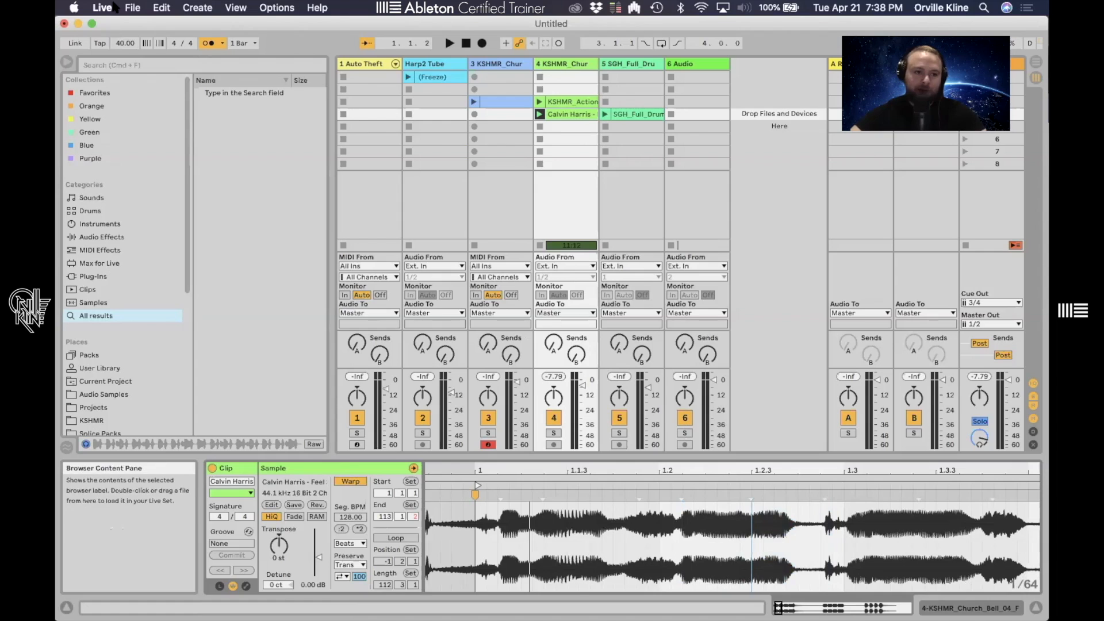
left_click_drag(124, 43, 125, 52)
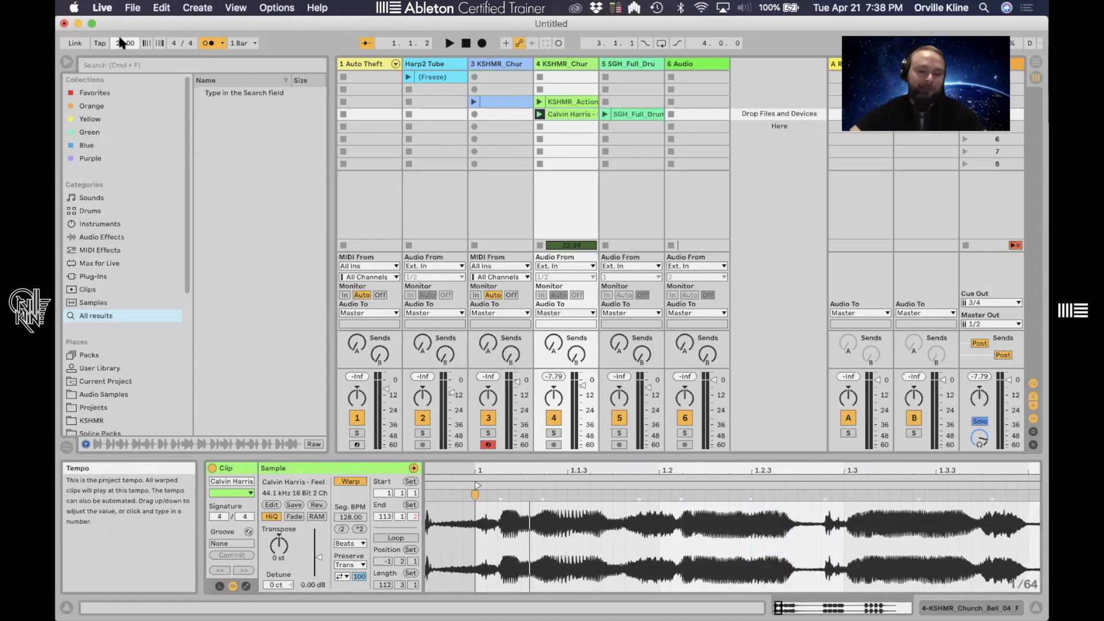
left_click(477, 567)
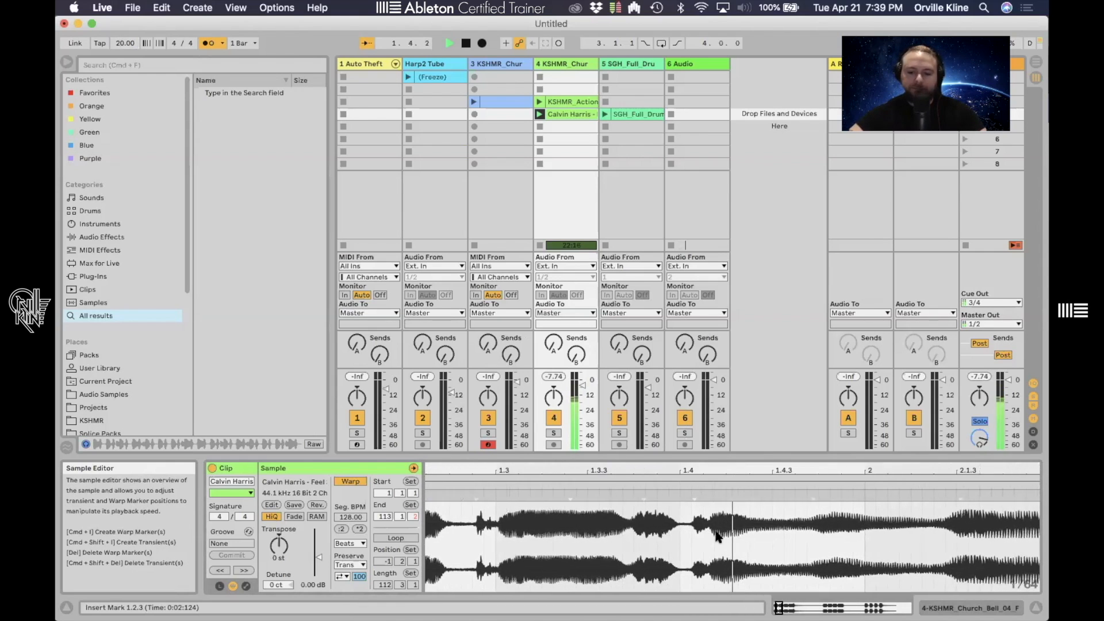
key("space")
- Try the transient loop modes Off and Loop Back-and-Forth while the clip plays from its start
left_click_drag(696, 475, 641, 524)
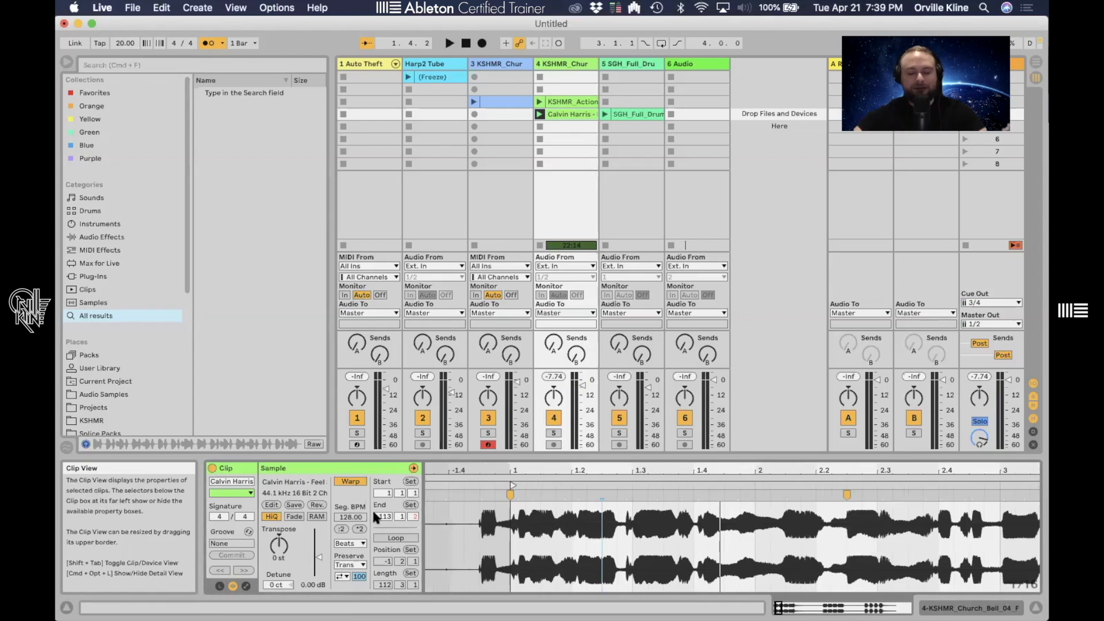
left_click(342, 576)
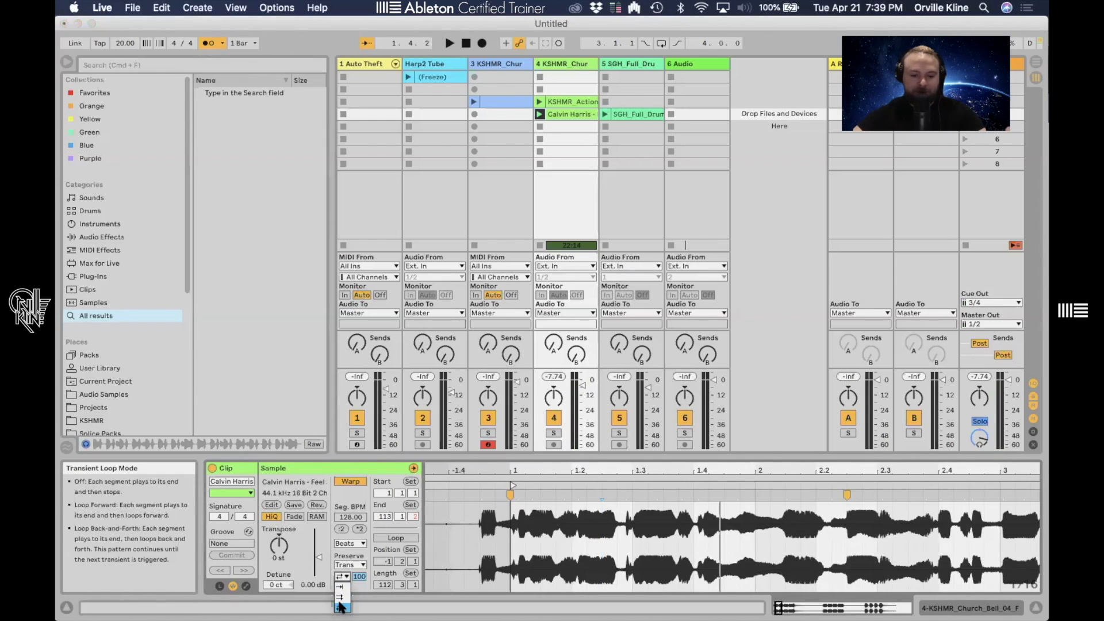
left_click(344, 590)
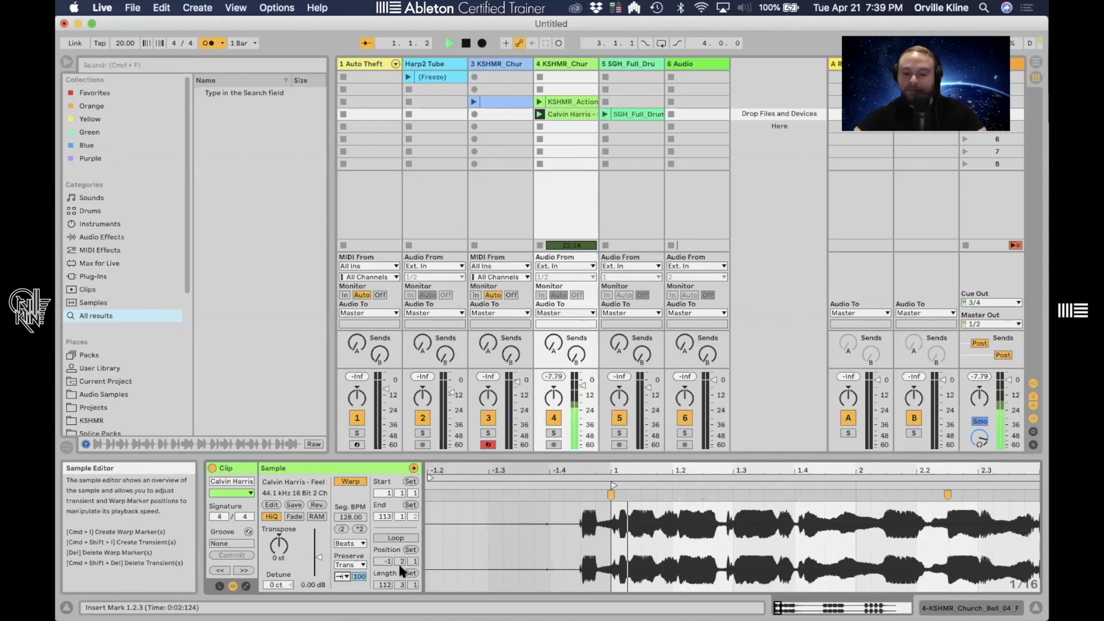
left_click(340, 577)
left_click(343, 610)
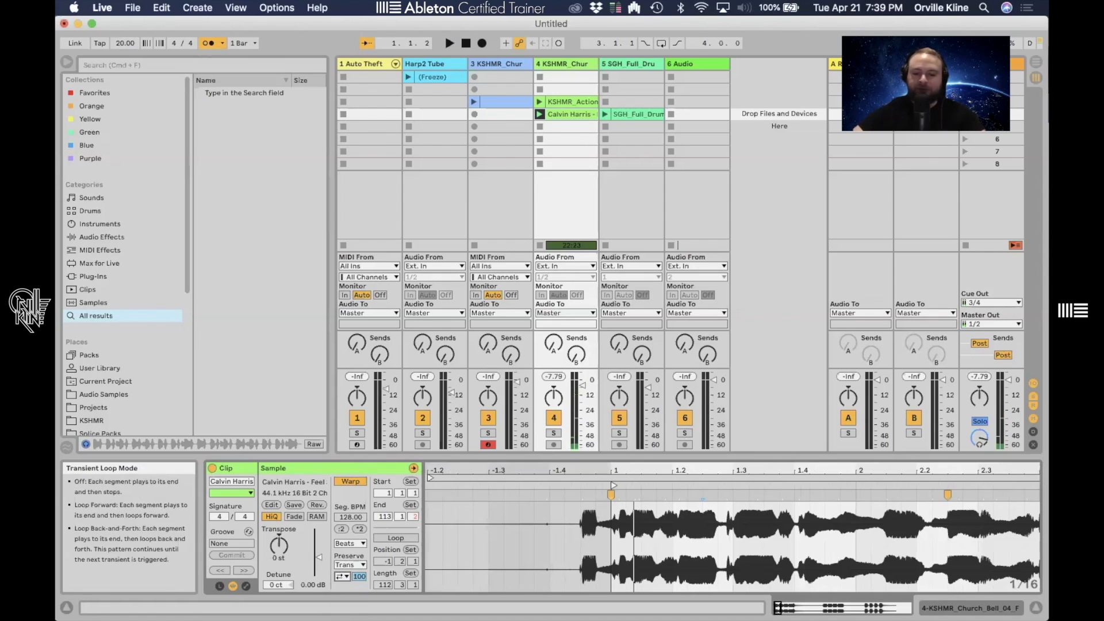
left_click(612, 571)
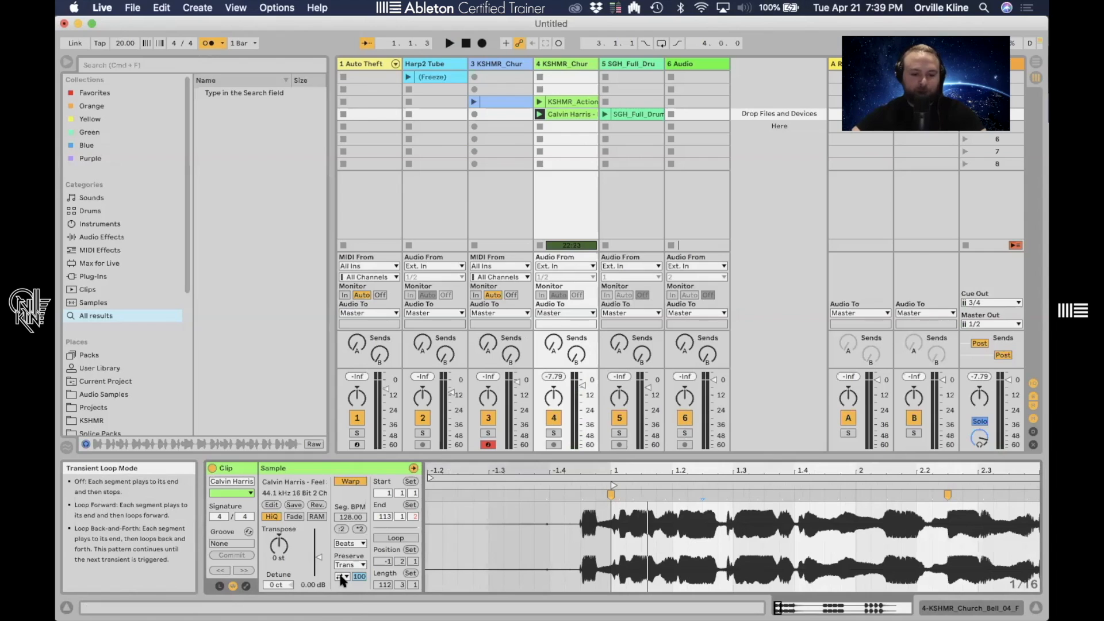
- Switch the transient loop mode once more and replay the clip from its start
left_click(341, 576)
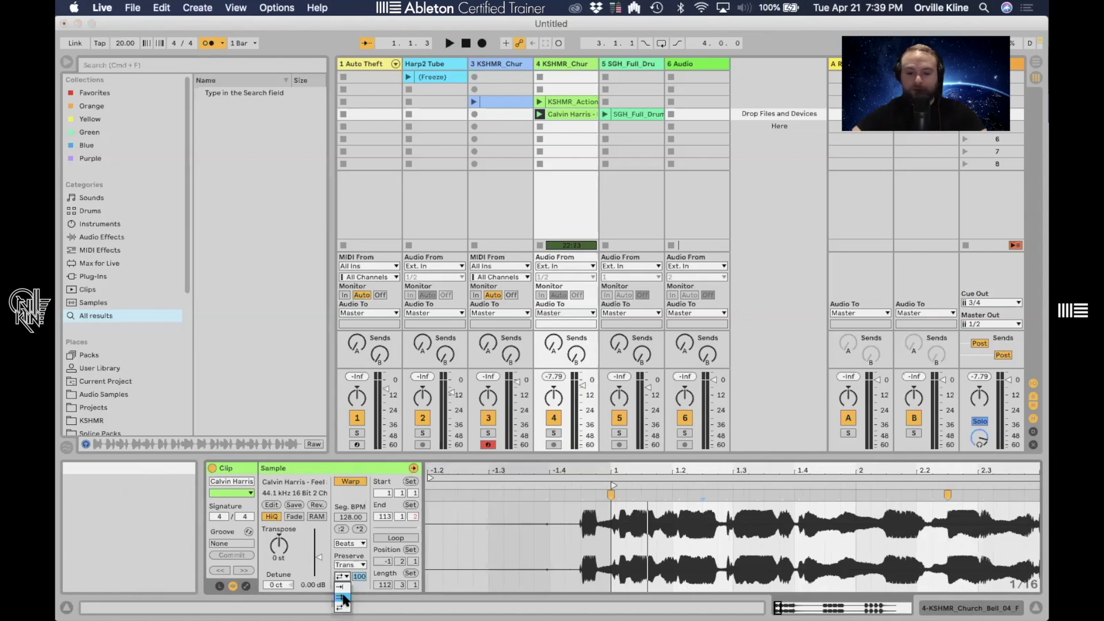
left_click(344, 598)
left_click_drag(620, 469, 621, 470)
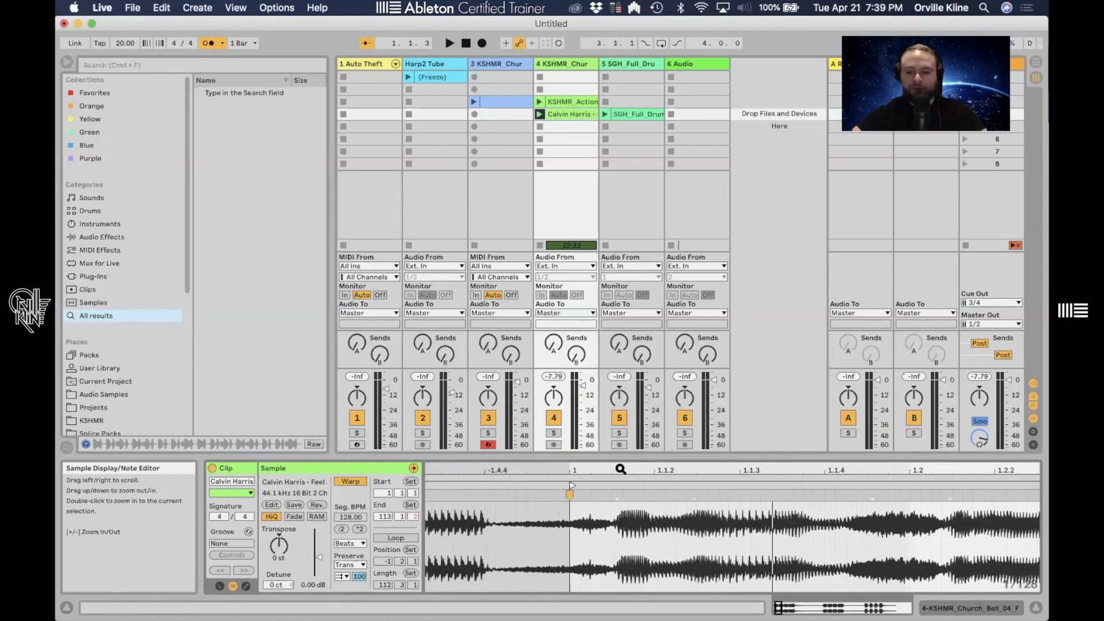
left_click(569, 573)
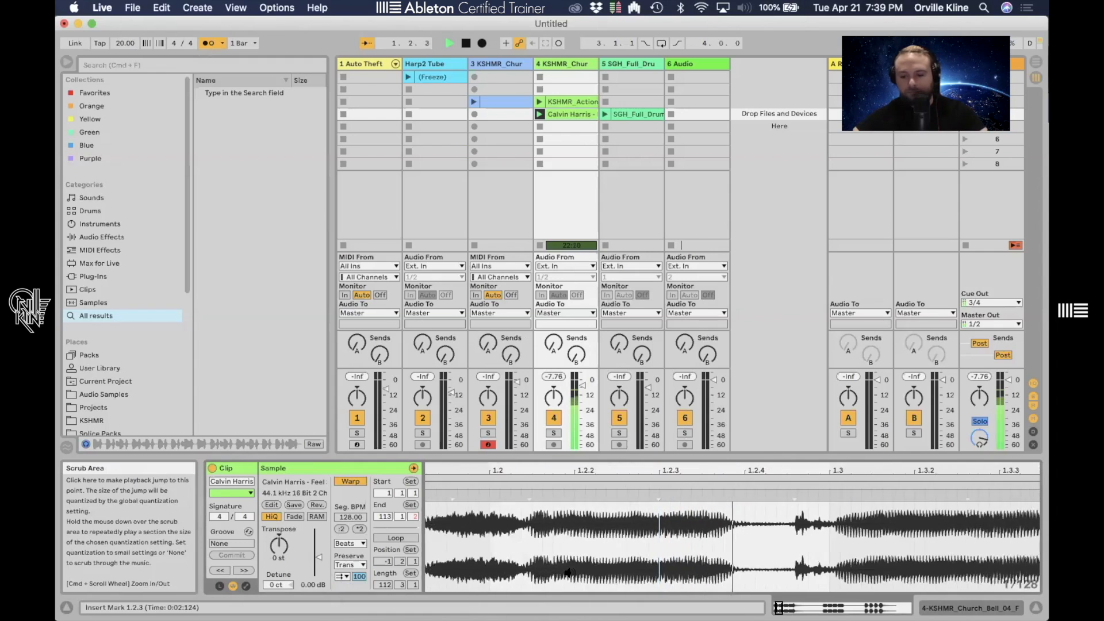
key("space")
- Zoom into the waveform and play the clip back at the project tempo of 114 BPM
left_click_drag(660, 464, 647, 417)
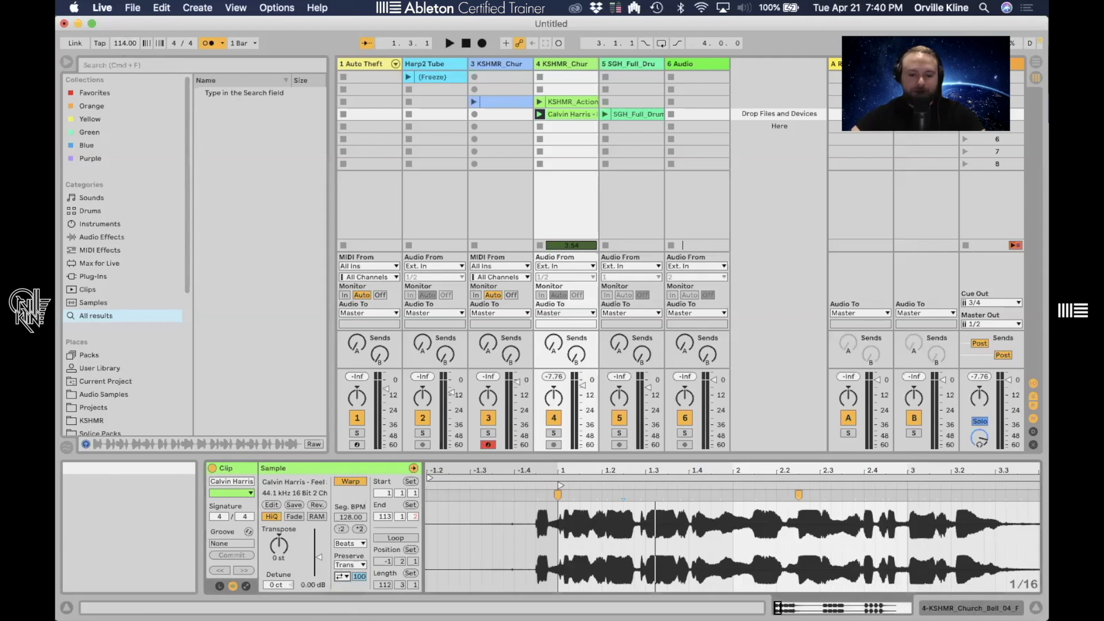
mouse_move(573, 471)
left_mouse_down()
mouse_move(572, 505)
mouse_move(573, 492)
left_mouse_up()
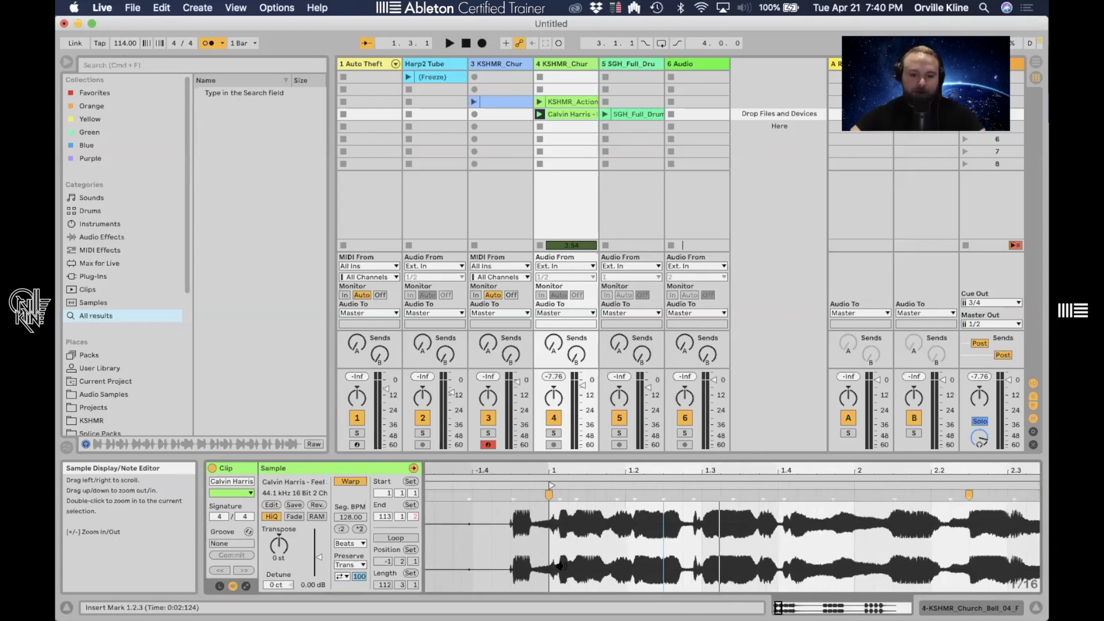
key("space")
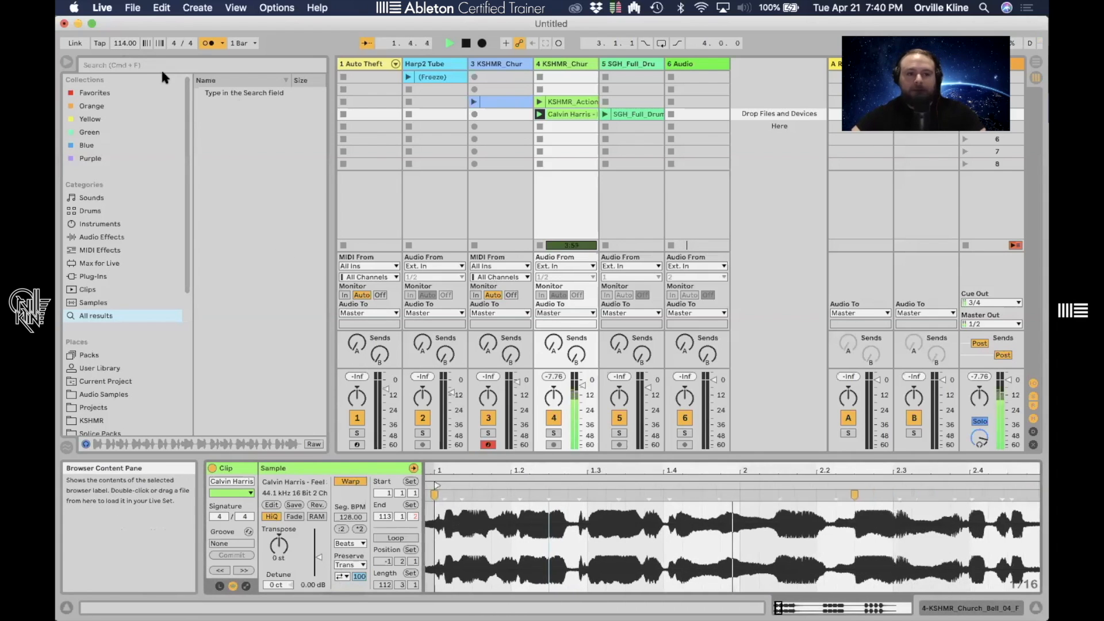
key("space")
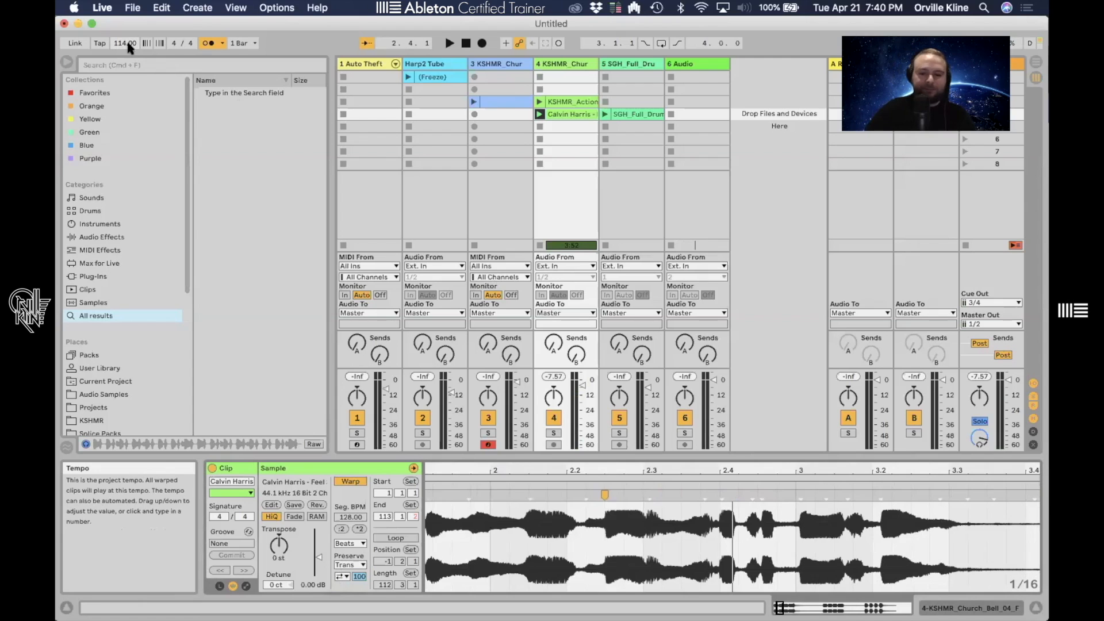
key("space")
- Lower the project tempo to 91 BPM and play the clip again
left_click_drag(127, 44, 128, 57)
key("space")
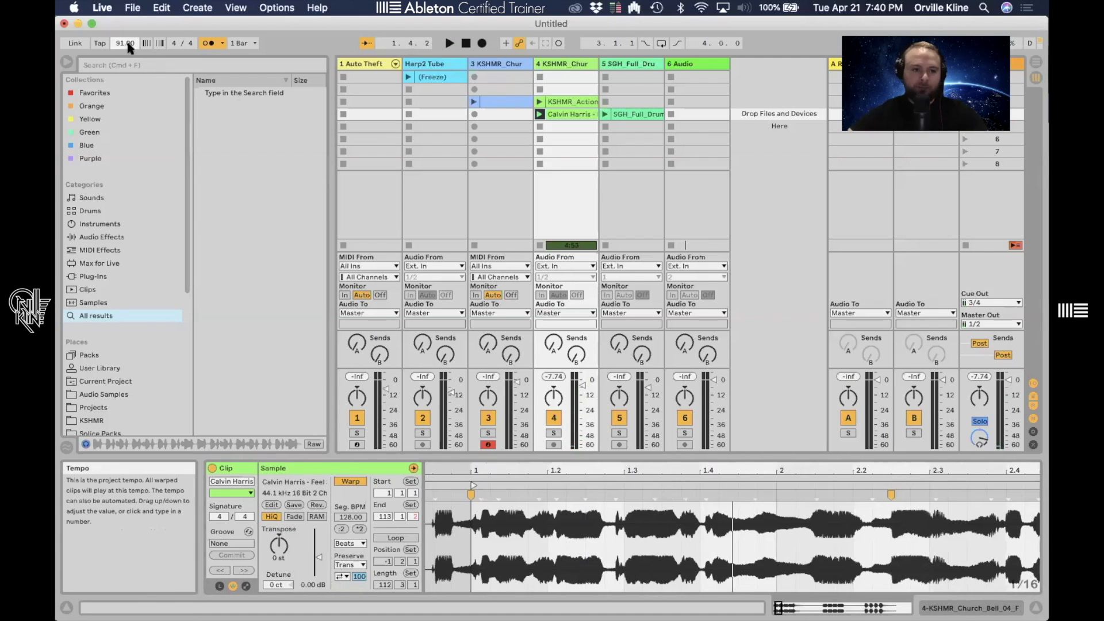
key("space")
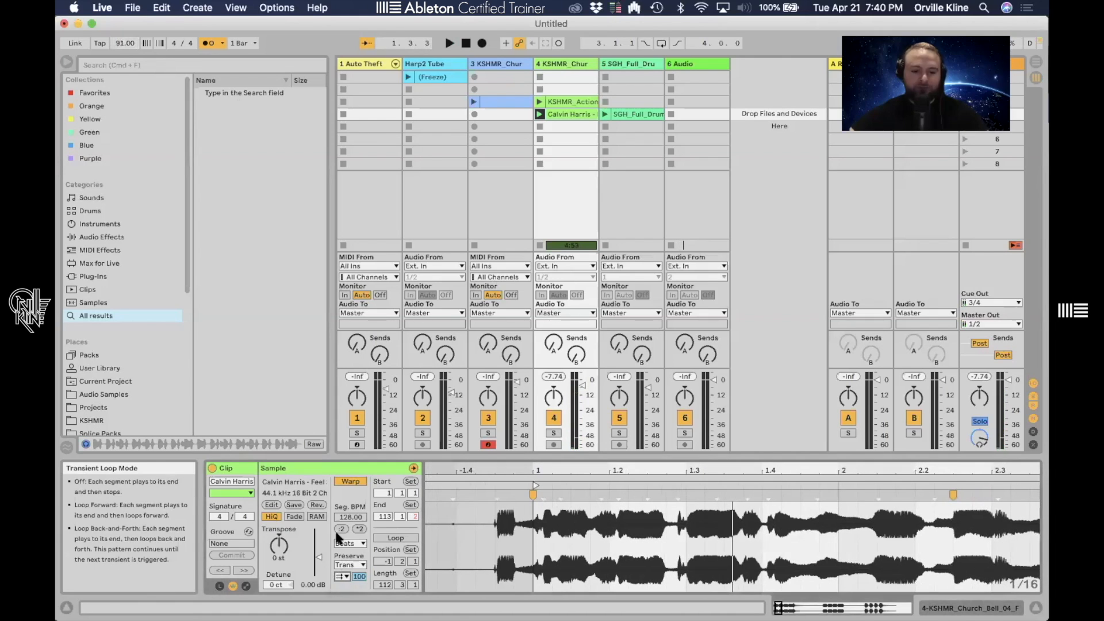
key("space")
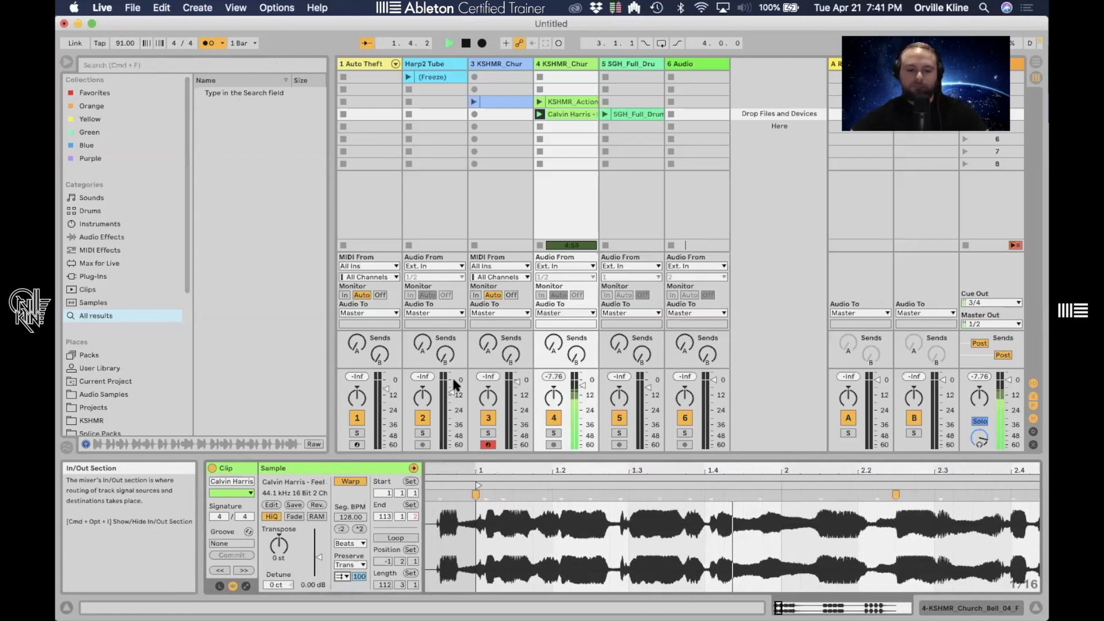
key("space")
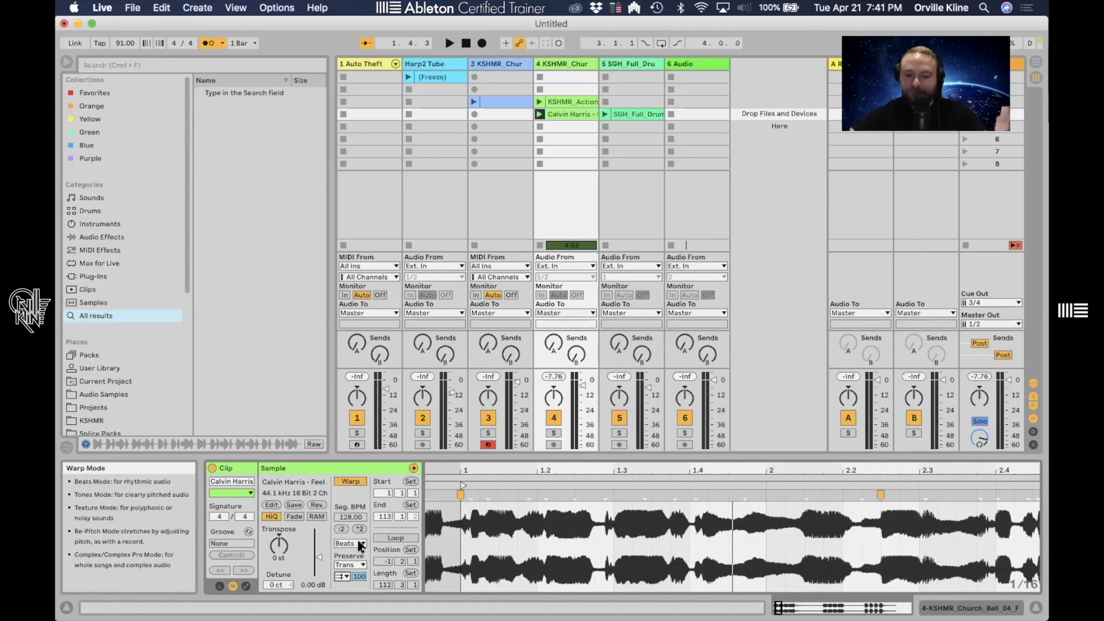
- Set the transient loop mode to Loop Back-and-Forth and drop the project tempo to 31 BPM
left_click(342, 577)
left_click(343, 605)
left_click_drag(125, 44, 124, 86)
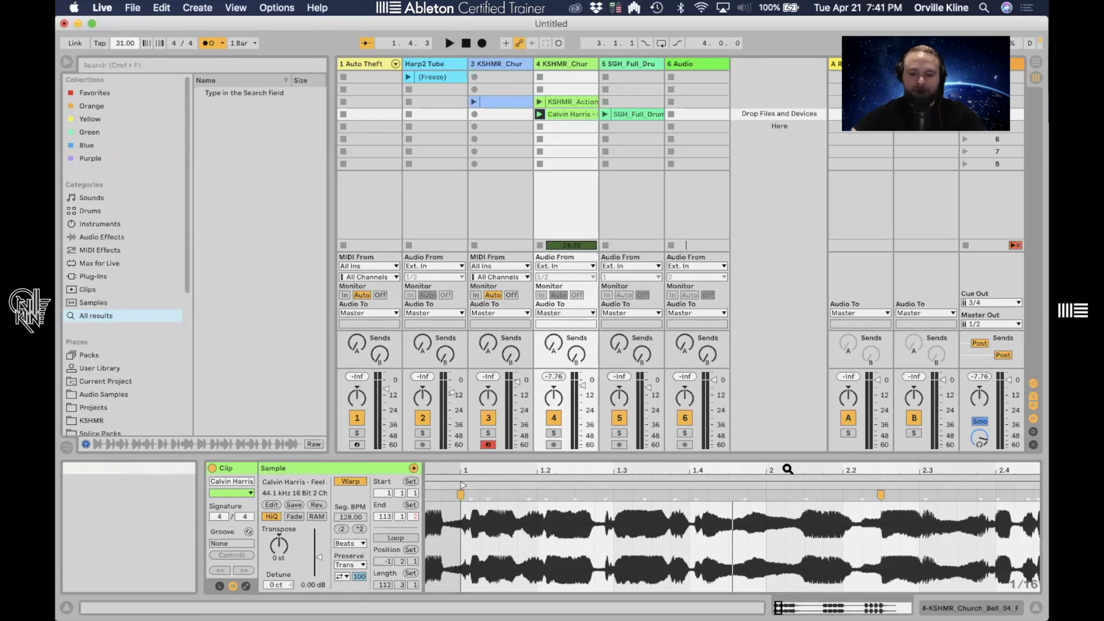
- Insert a warp marker in the waveform and drag a later marker leftward to squeeze that segment
left_click_drag(788, 470, 788, 403)
mouse_move(716, 470)
left_mouse_down()
mouse_move(664, 494)
mouse_move(683, 506)
mouse_move(855, 467)
mouse_move(1040, 501)
left_mouse_up()
double_click(621, 496)
left_click_drag(932, 467, 932, 454)
left_click_drag(949, 494, 841, 494)
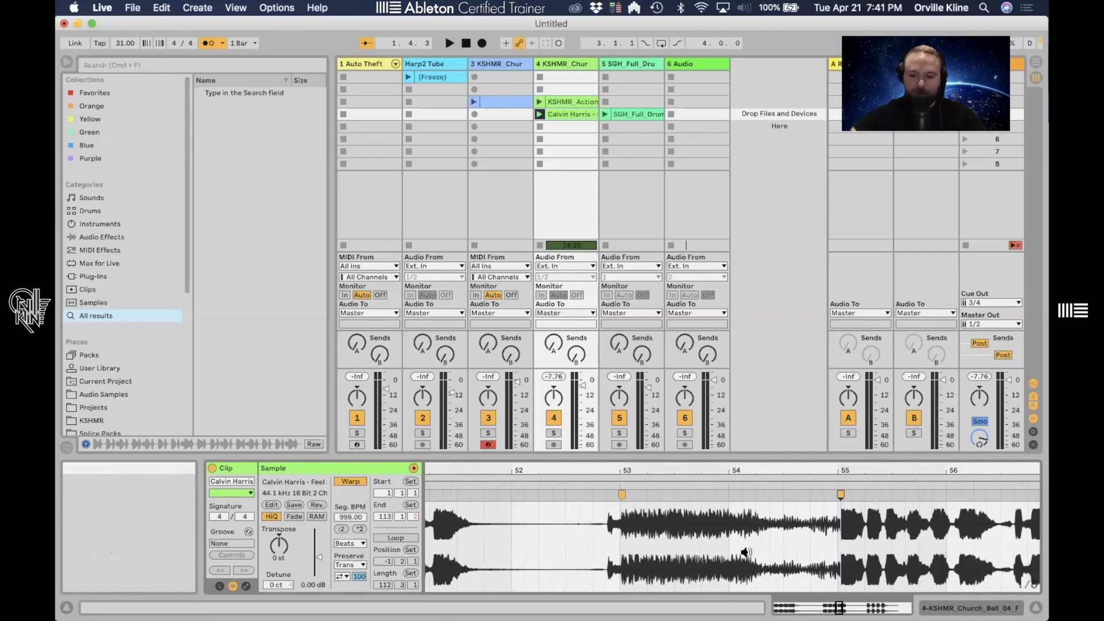
- Play the warped section from marked points in the waveform
left_click(586, 568)
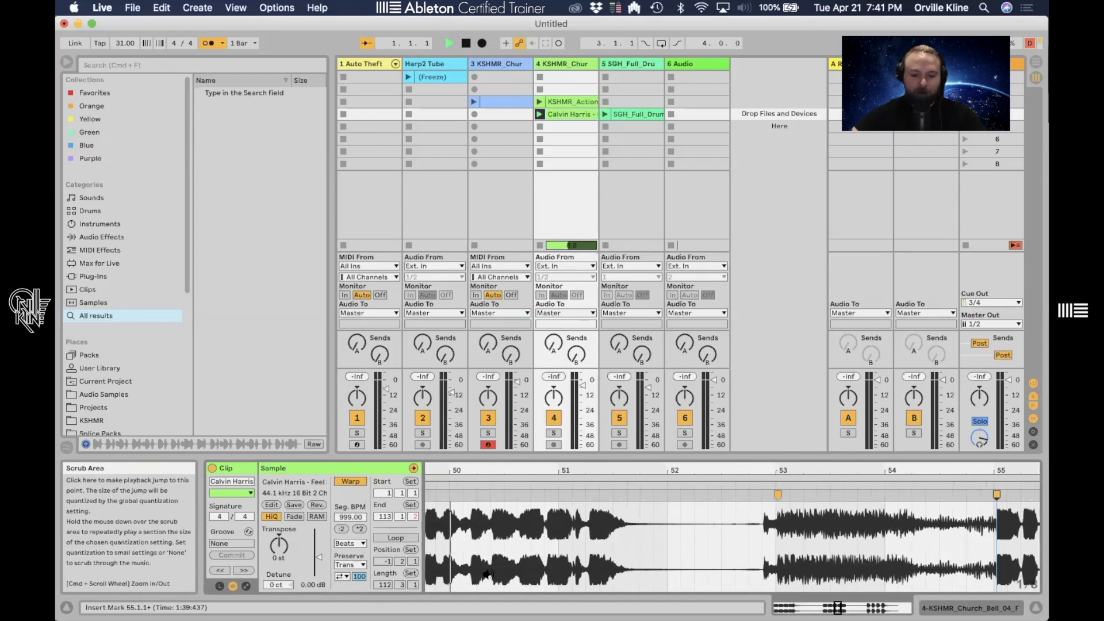
key("space")
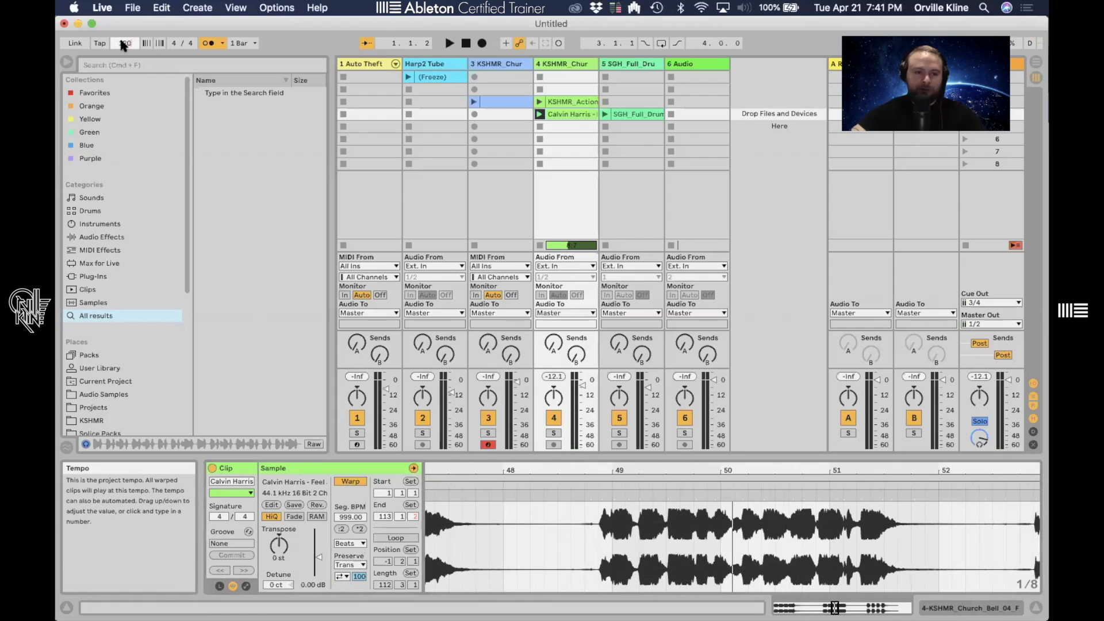
left_click(613, 561)
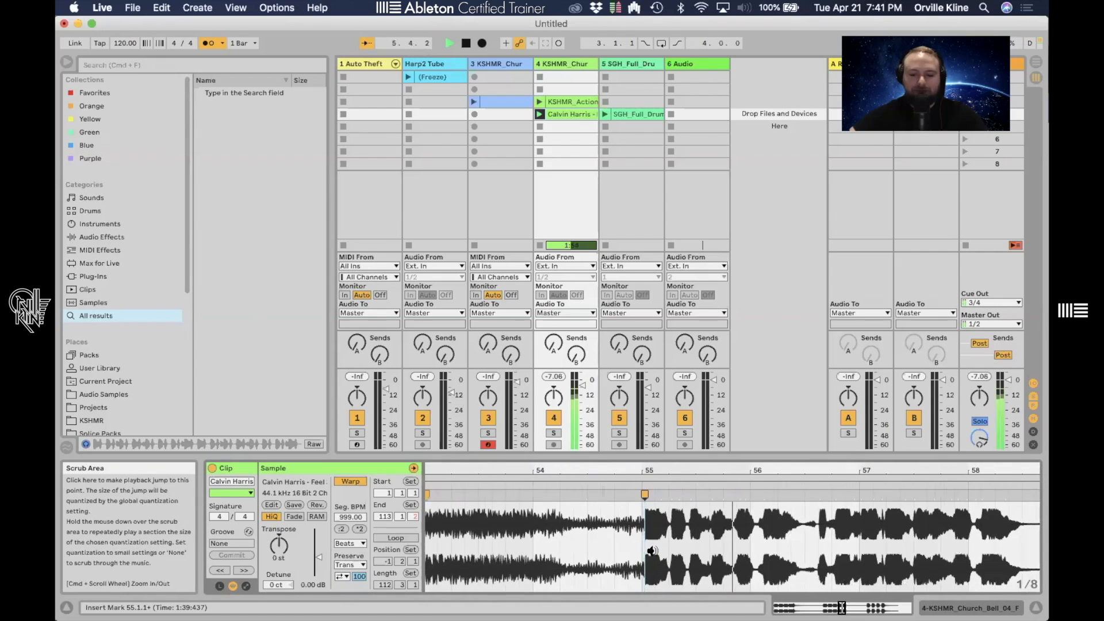
key("space")
left_click_drag(742, 473, 708, 443)
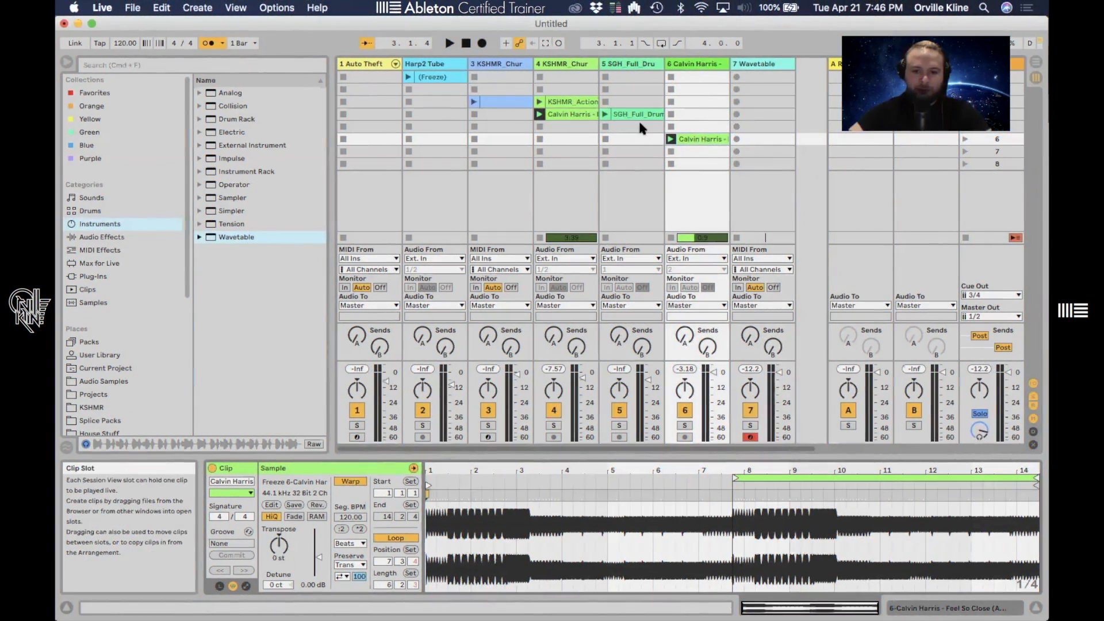
- Select the vocal clip on track 4 and set its warp mode to Tones
left_click(637, 114)
left_click(562, 113)
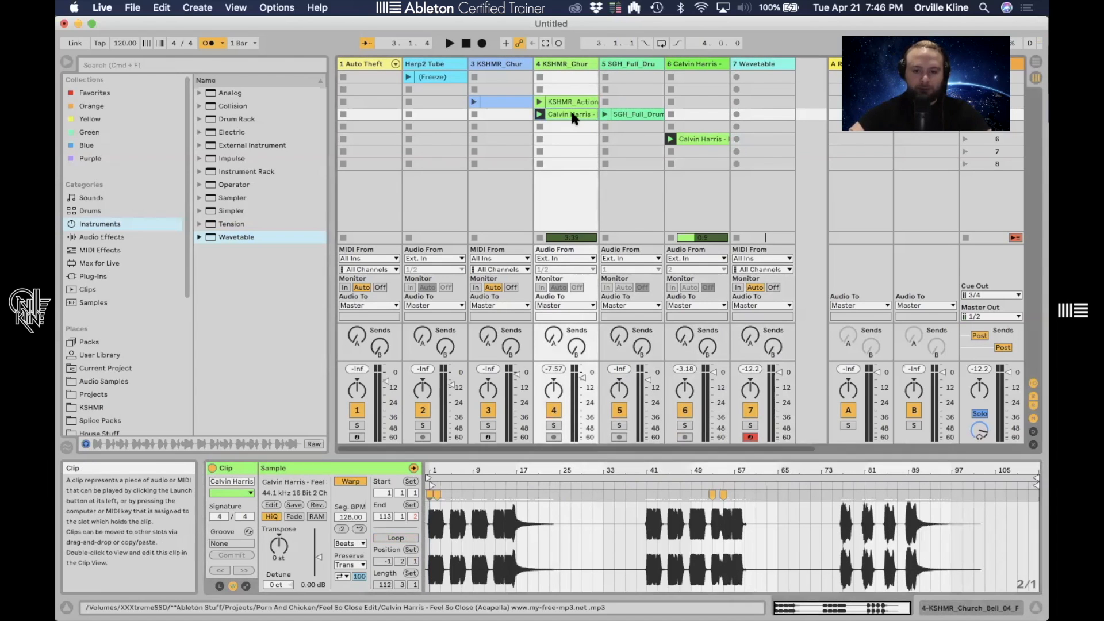
left_click_drag(444, 467, 438, 535)
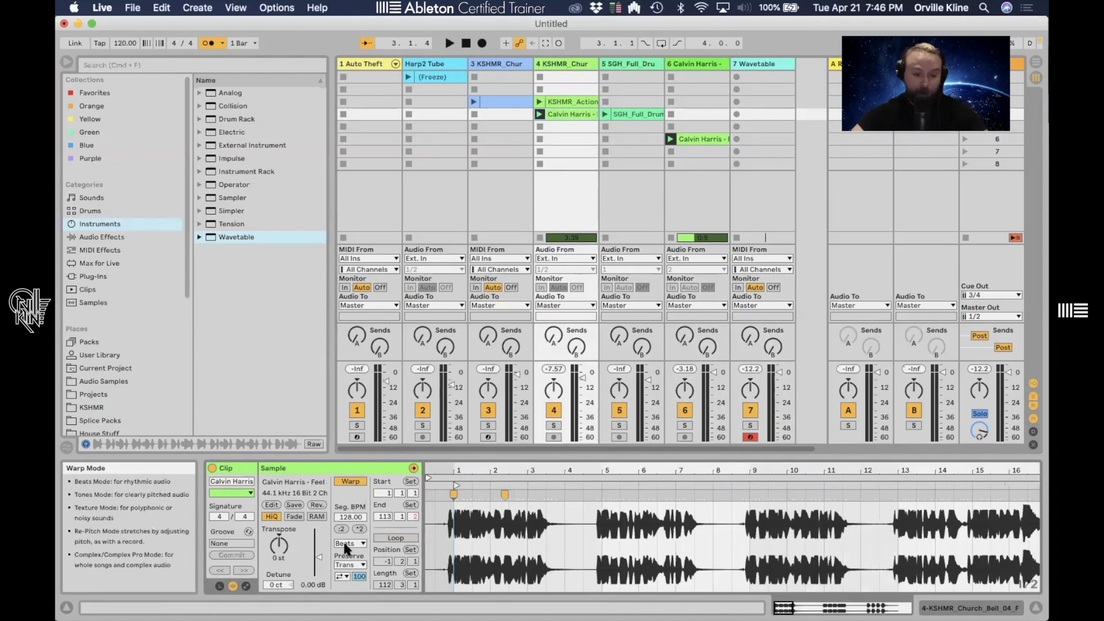
left_click(347, 544)
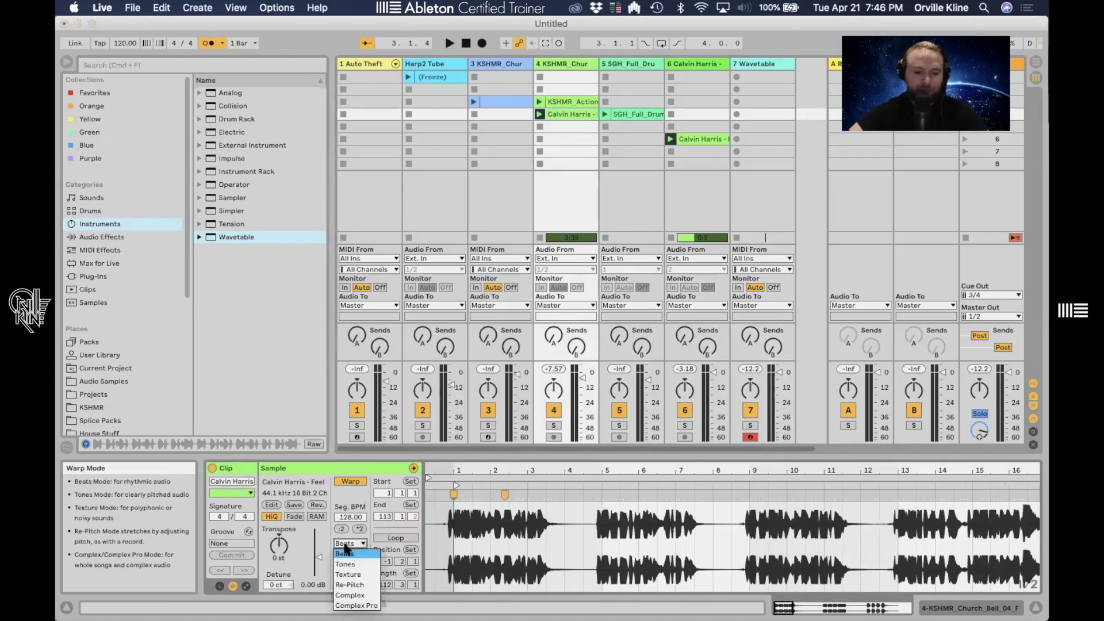
left_click(360, 563)
- Solo track 4 and launch the vocal clip
left_click_drag(458, 467, 460, 512)
left_click_drag(813, 512, 667, 529)
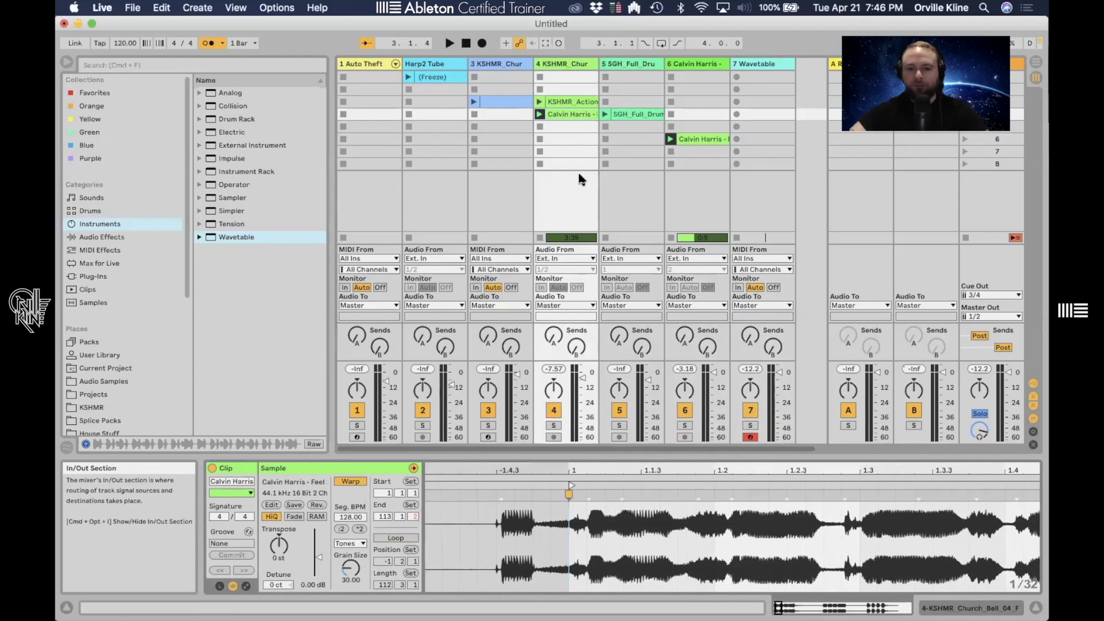
left_click(554, 425)
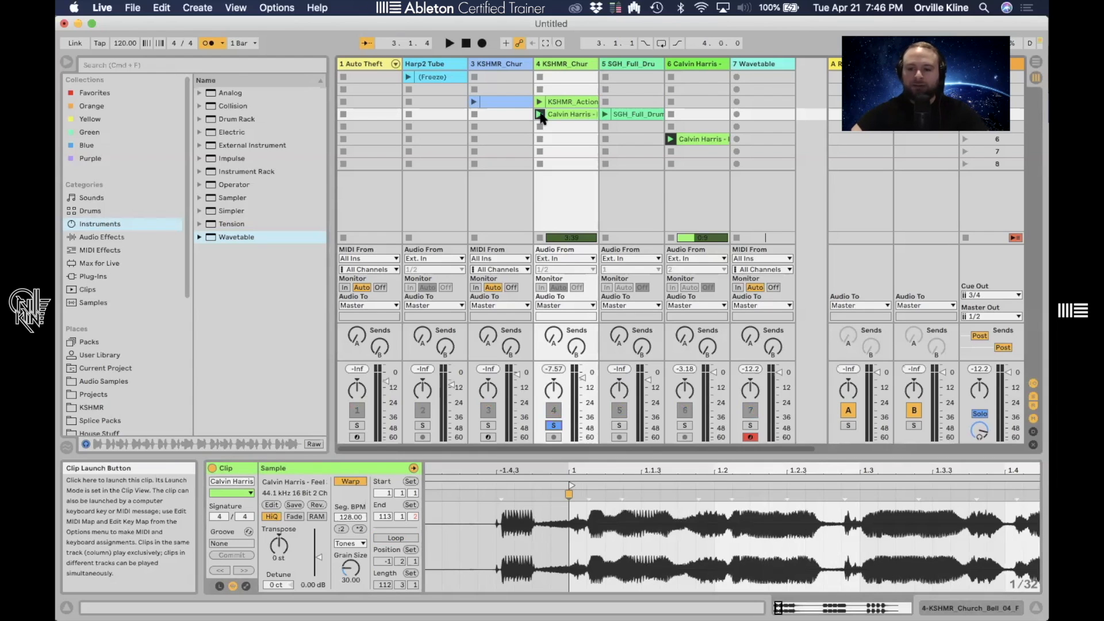
left_click(540, 114)
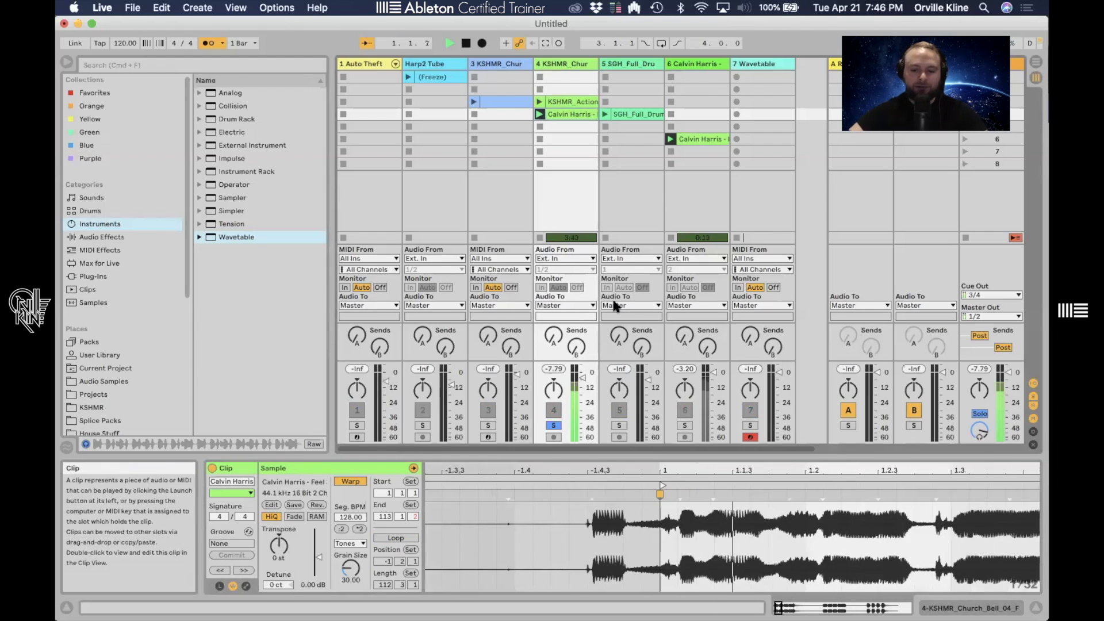
- Set the project tempo to 95 BPM and mark the clip's start for playback
left_click(120, 41)
type("95")
key("Return")
left_click_drag(480, 463, 569, 535)
left_click(568, 531)
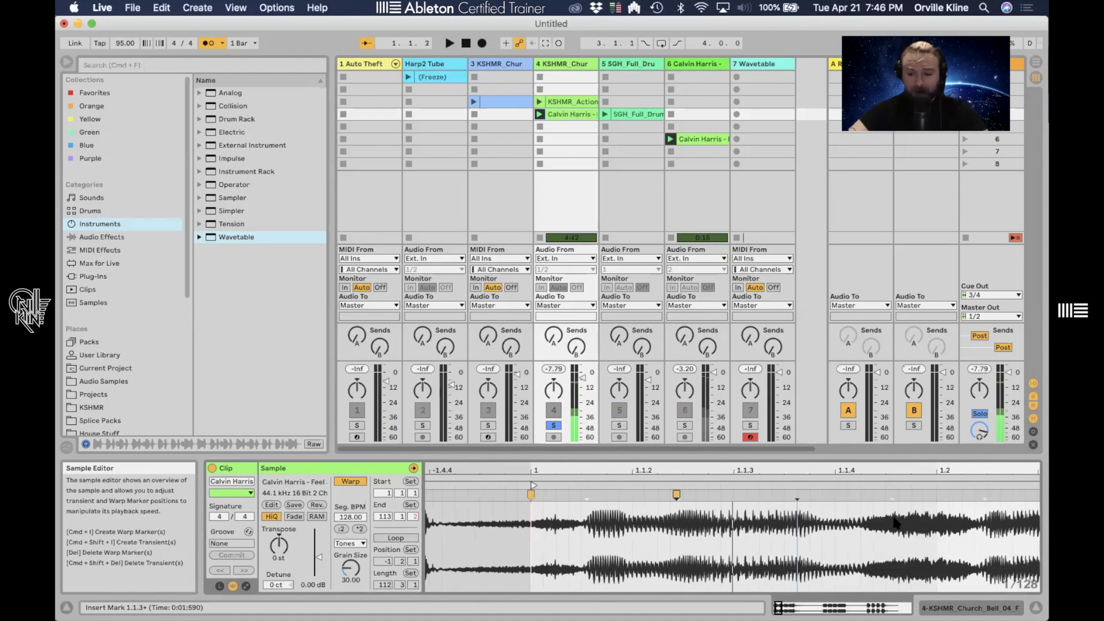
- Set the project tempo to 49 BPM
left_click_drag(896, 528, 984, 530)
left_click_drag(674, 528, 809, 529)
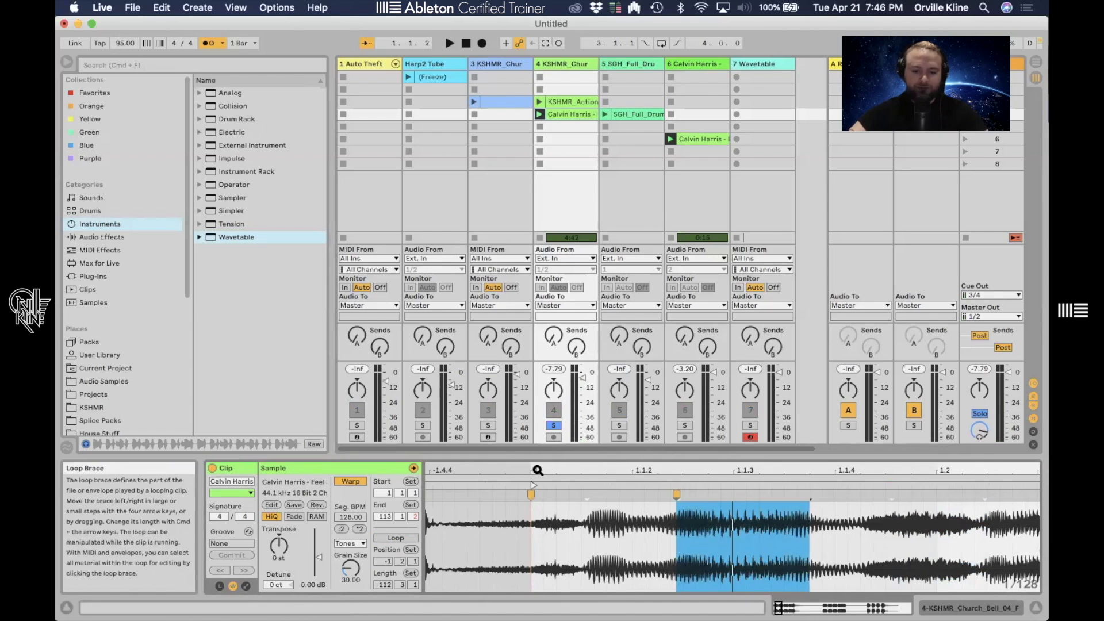
left_click_drag(537, 470, 527, 532)
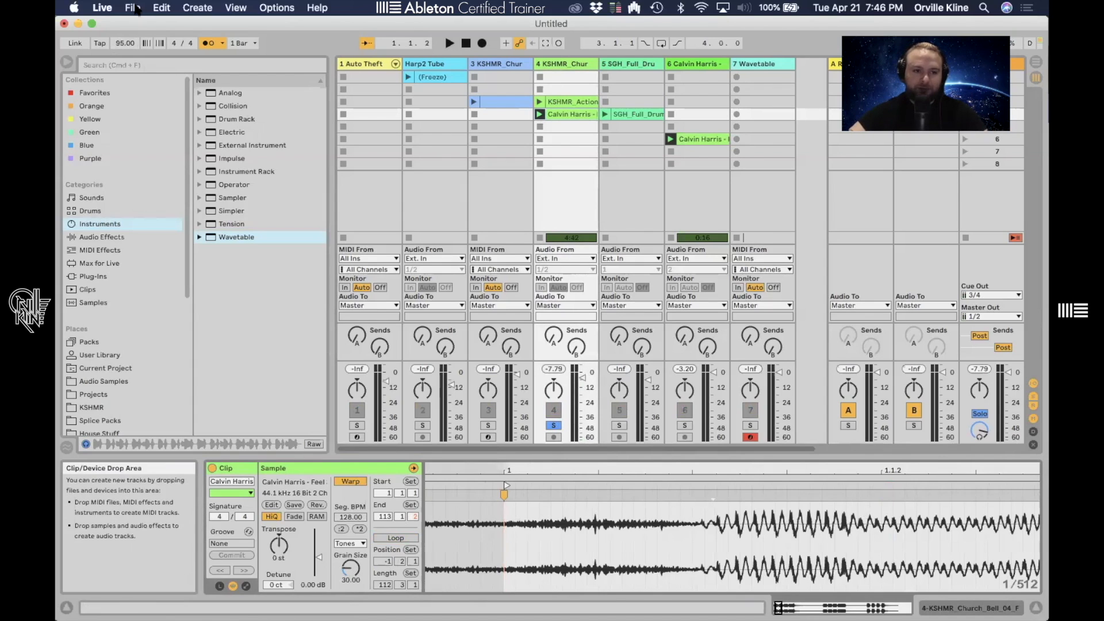
left_click_drag(125, 43, 125, 56)
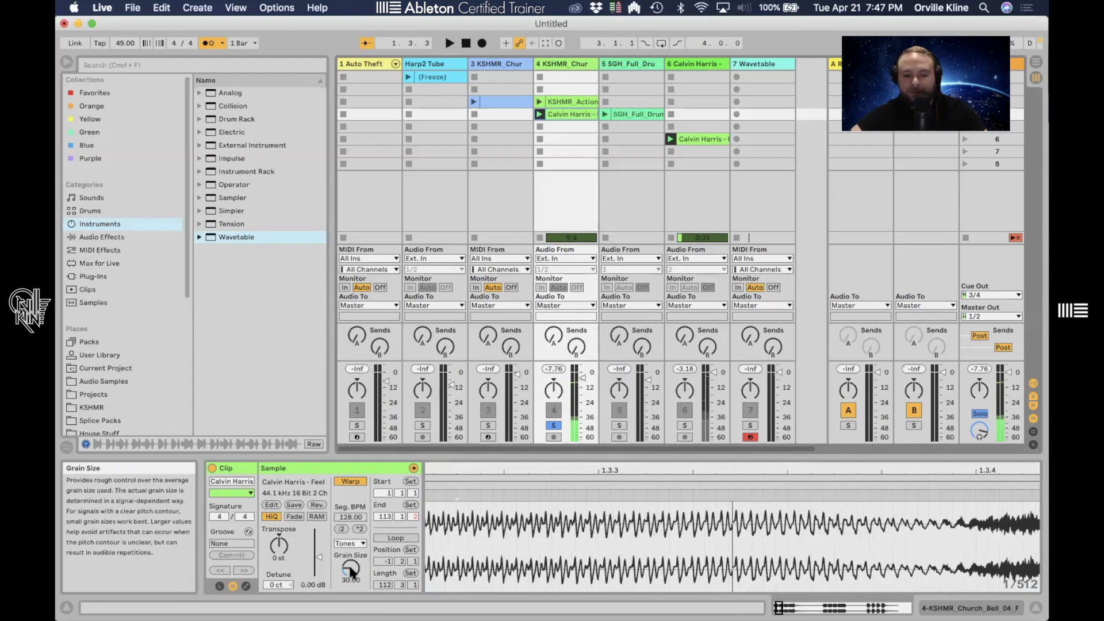
- Play the clip in Tones mode while adjusting the Grain Size, leaving it at about 14.79
key("space")
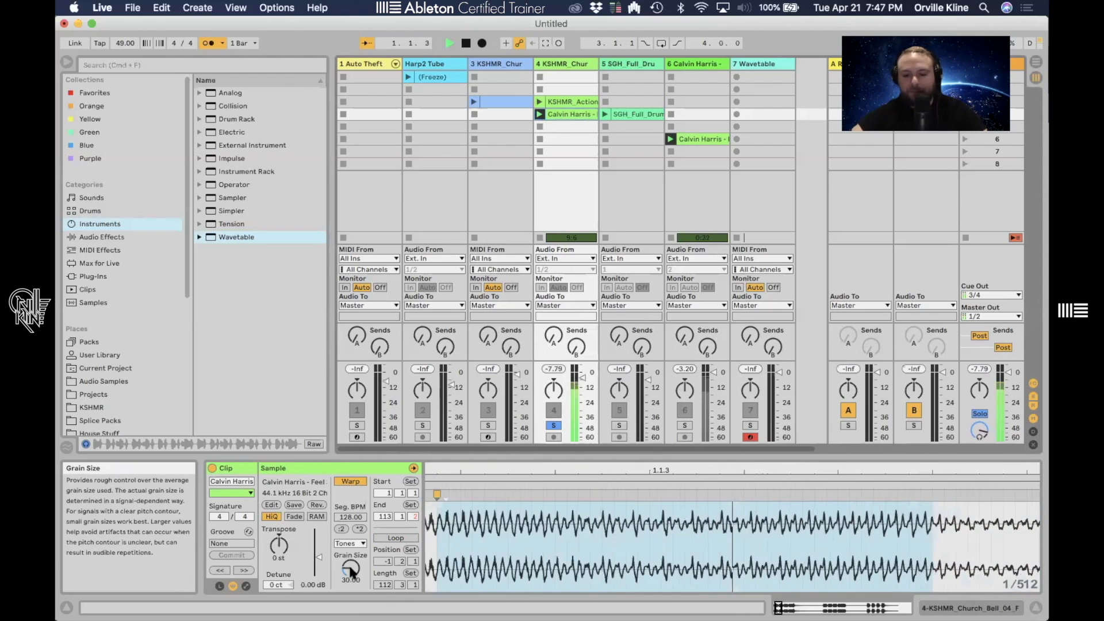
left_click_drag(352, 571, 352, 555)
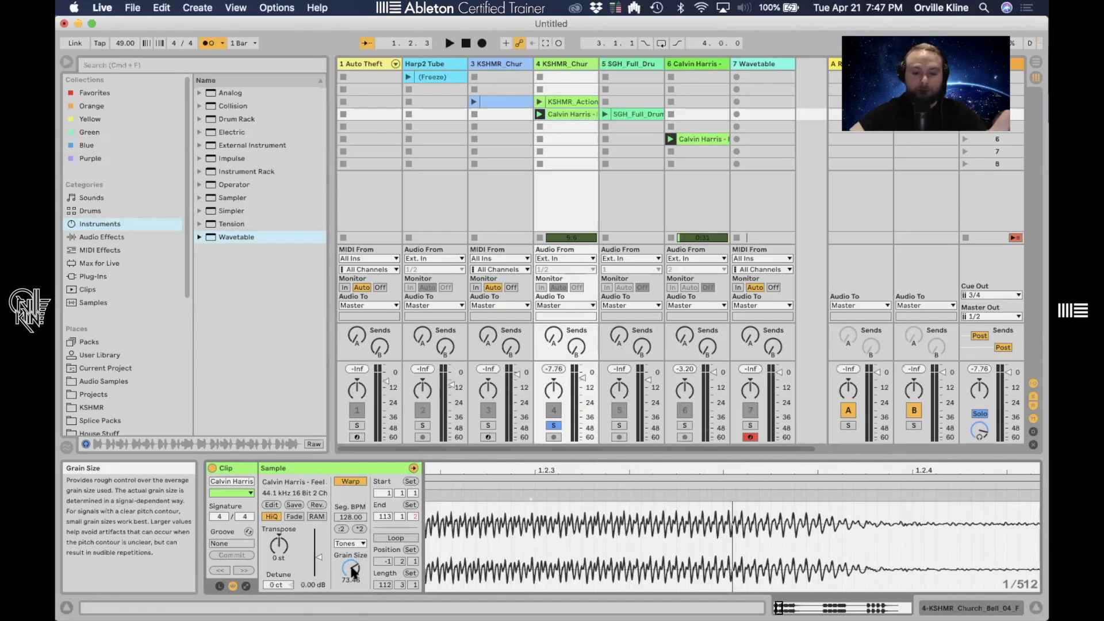
key("space")
left_click_drag(352, 571, 352, 598)
key("space")
- Switch the clip's warp mode to Beats and back to Tones
left_click_drag(556, 469, 556, 380)
left_click(349, 544)
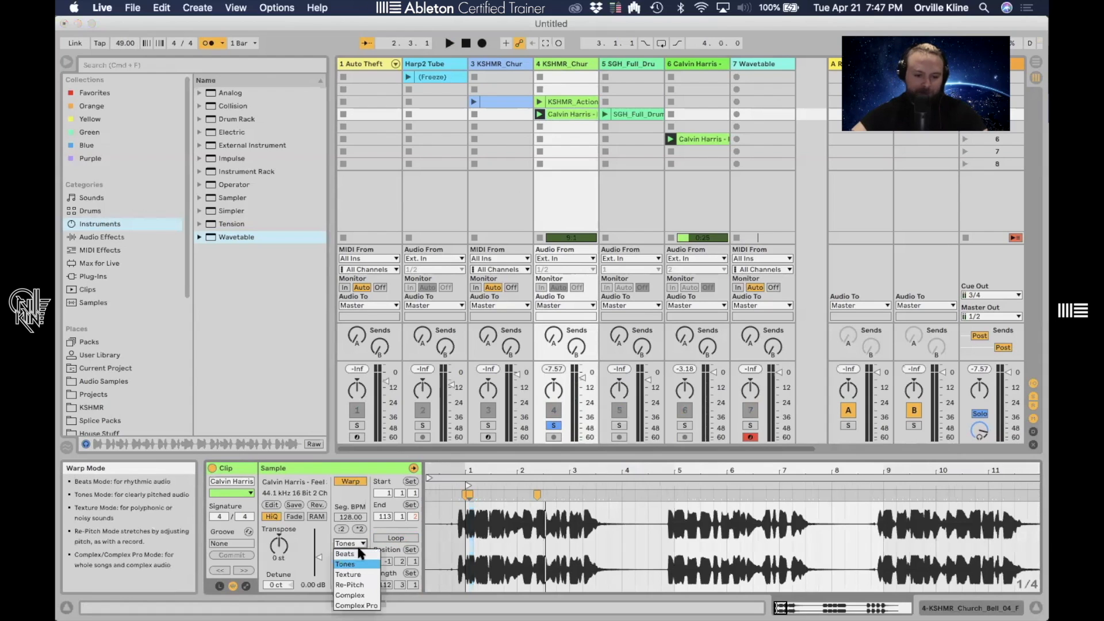
left_click(349, 535)
left_click(466, 575)
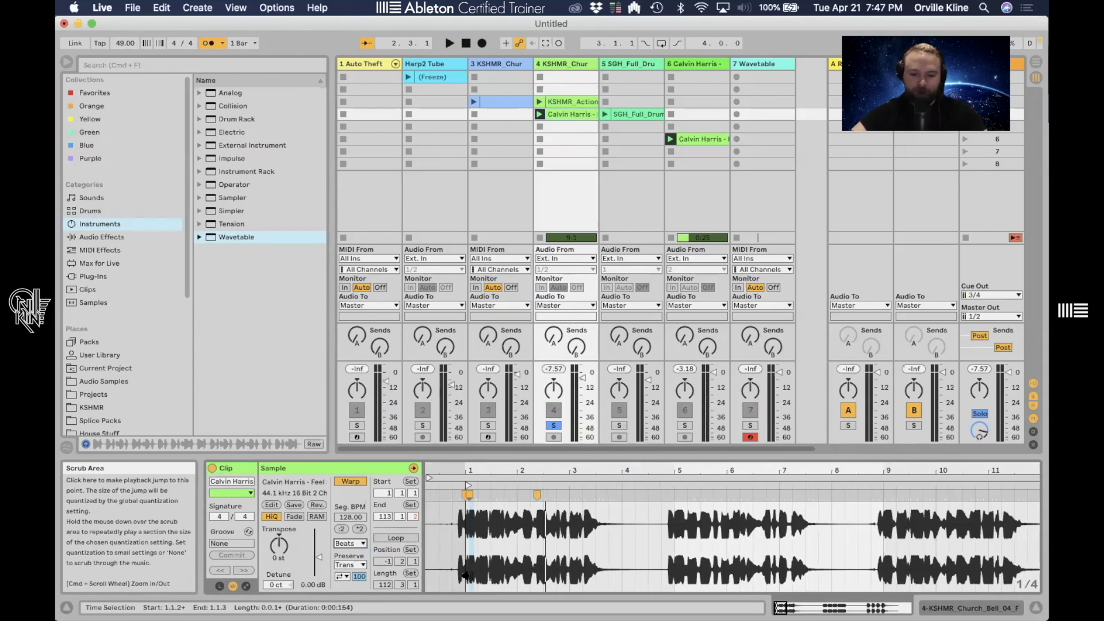
left_click(349, 543)
left_click(351, 564)
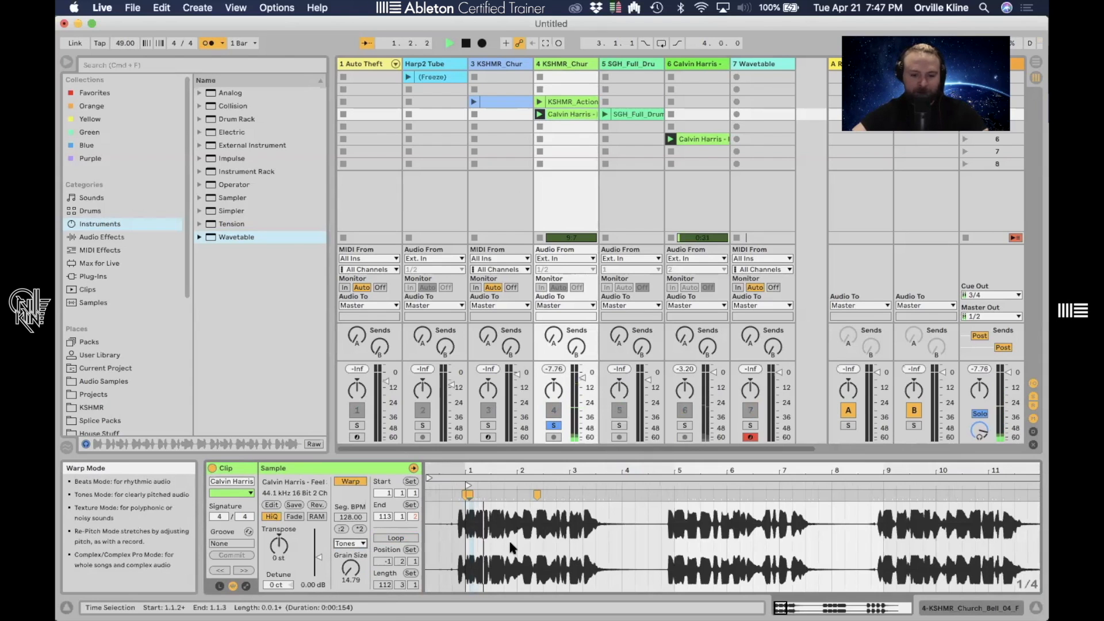
- Play the vocal clip in Tones mode from its start
left_click_drag(490, 471, 500, 527)
left_click_drag(741, 478, 739, 470)
key("space")
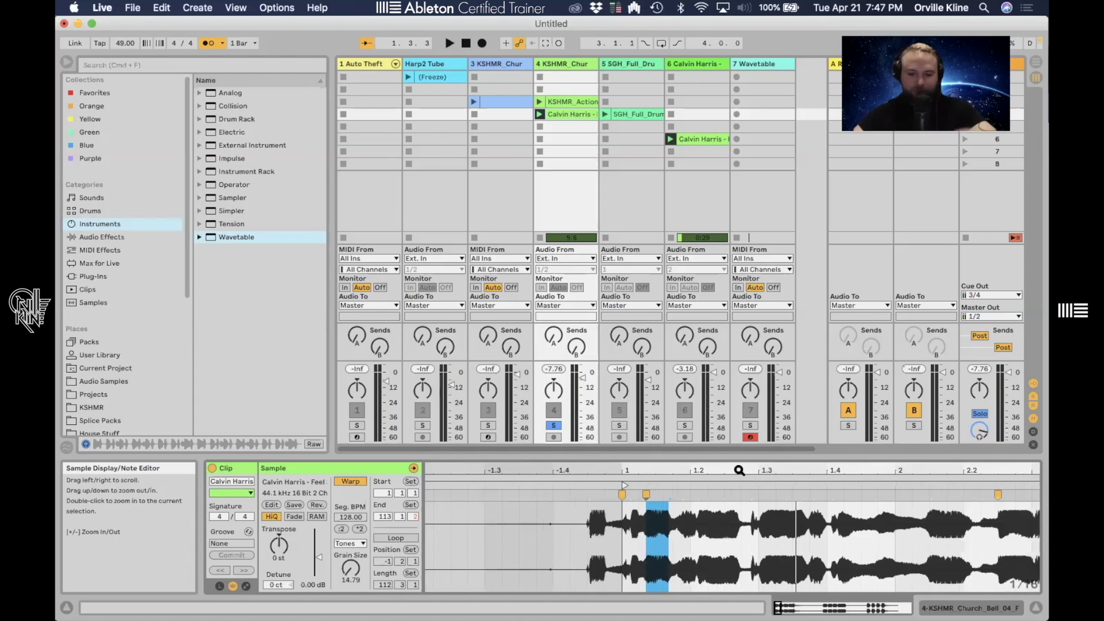
- Switch the warp mode to Texture, set Flux to 0 and reset Grain Size to 65
left_click(358, 543)
left_click(357, 575)
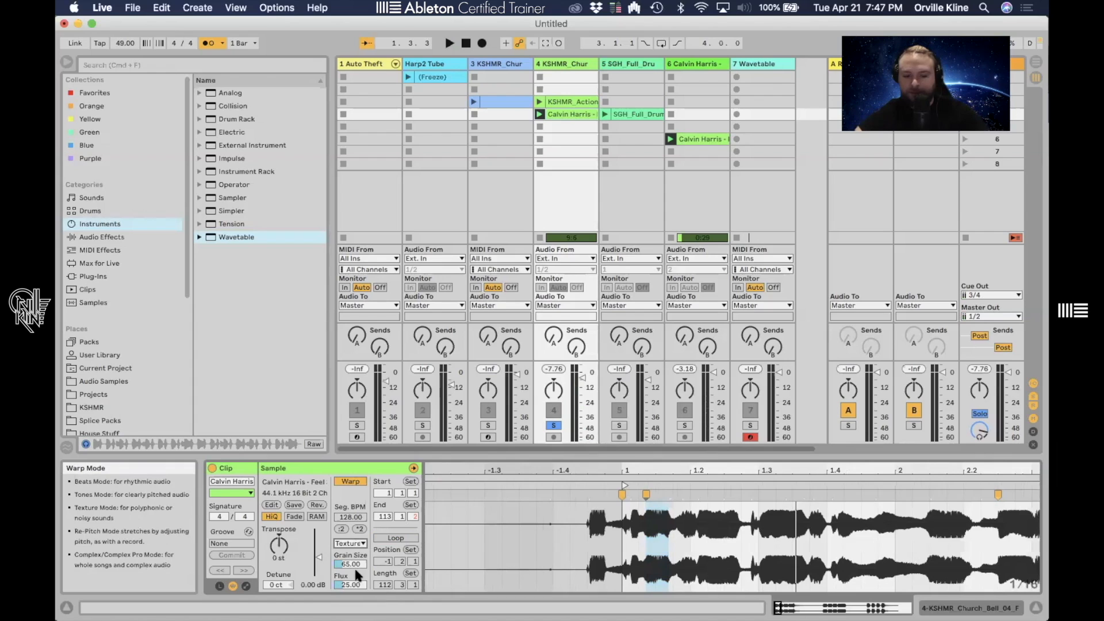
left_click_drag(350, 584, 350, 555)
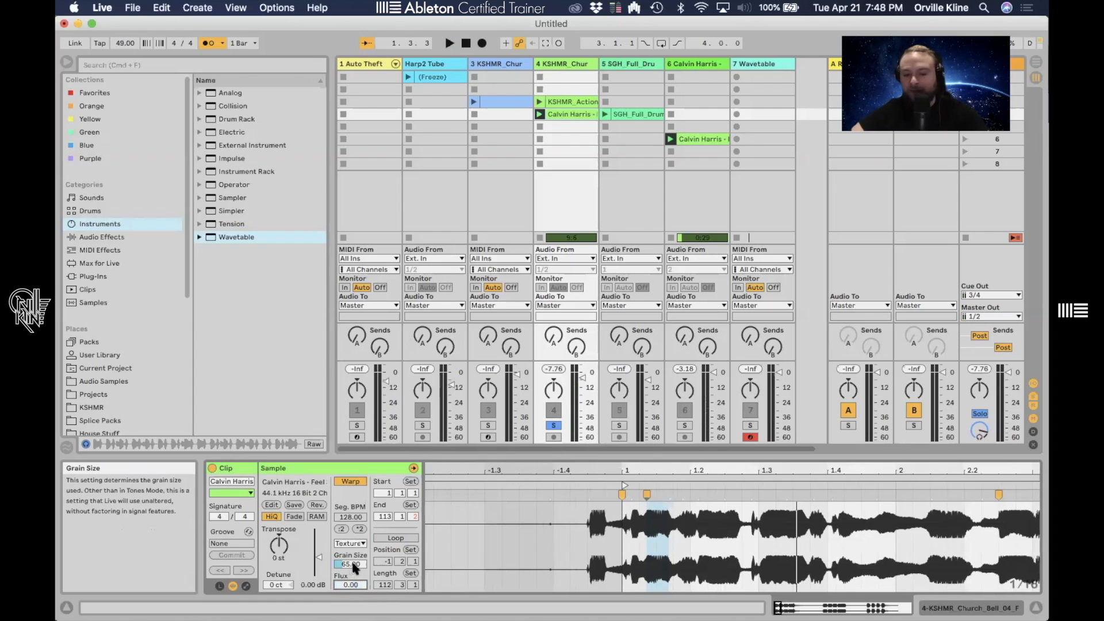
left_click_drag(352, 567, 354, 568)
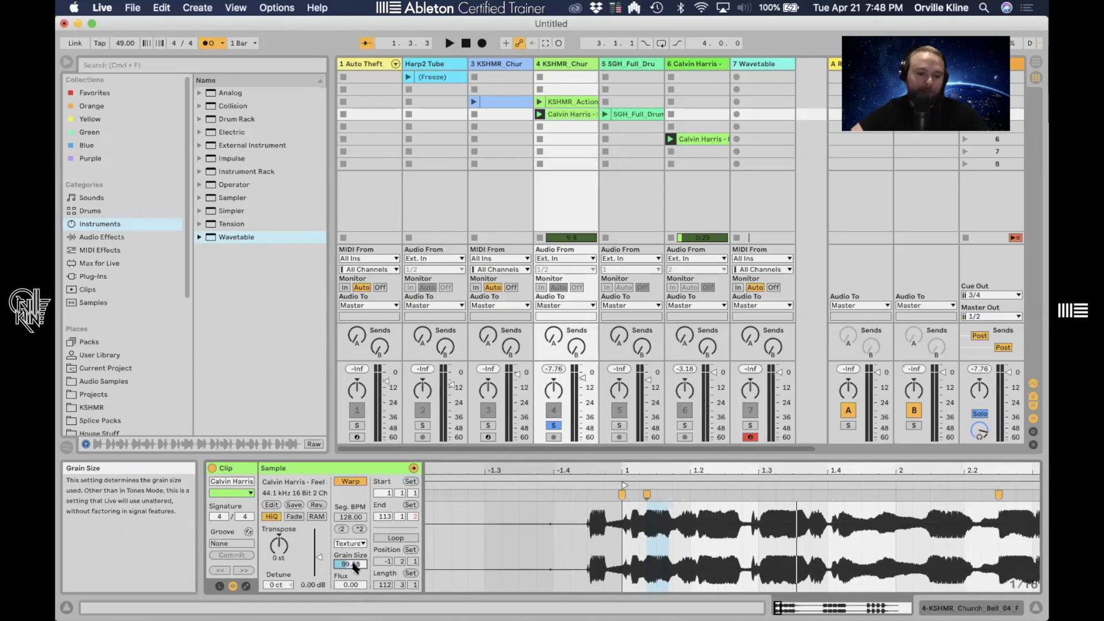
double_click(353, 566)
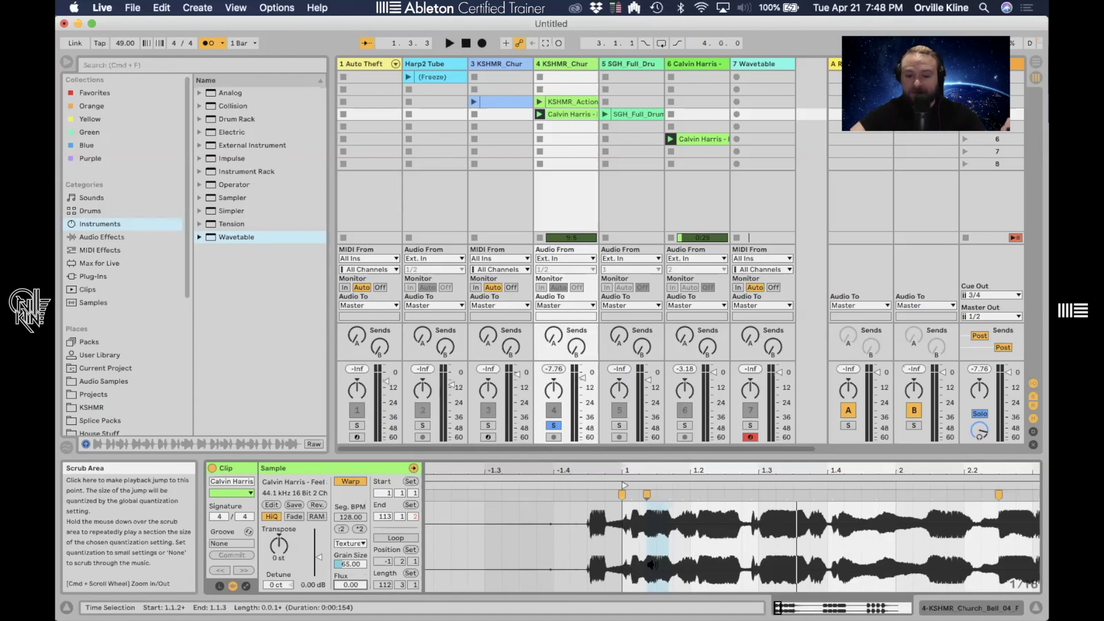
- Switch the warp mode back to Tones and play the clip from its start
left_click(626, 569)
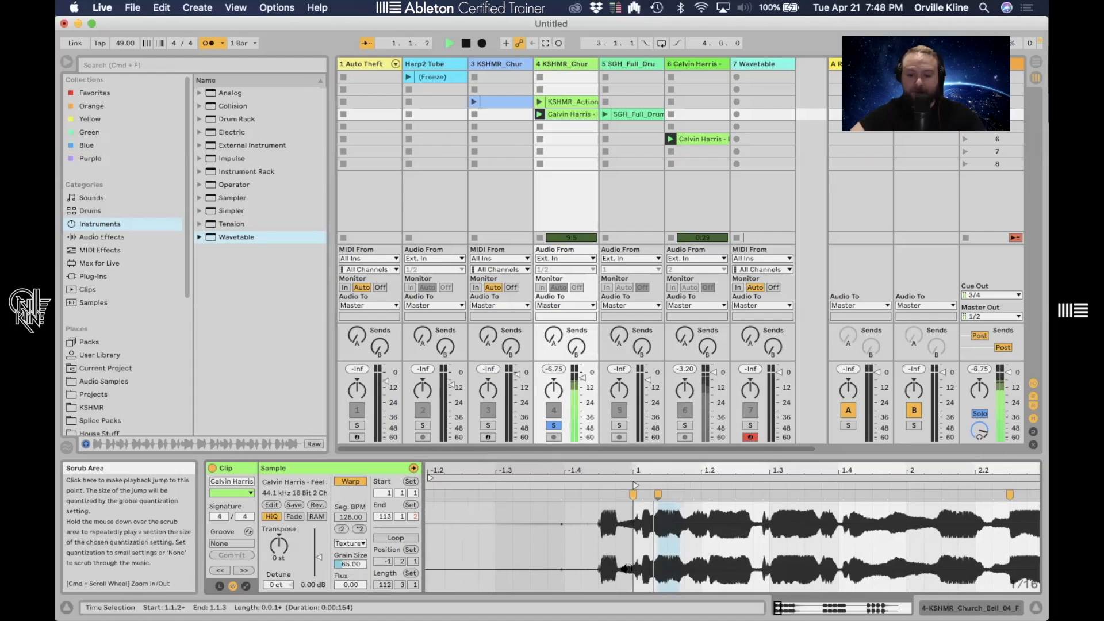
left_click(353, 541)
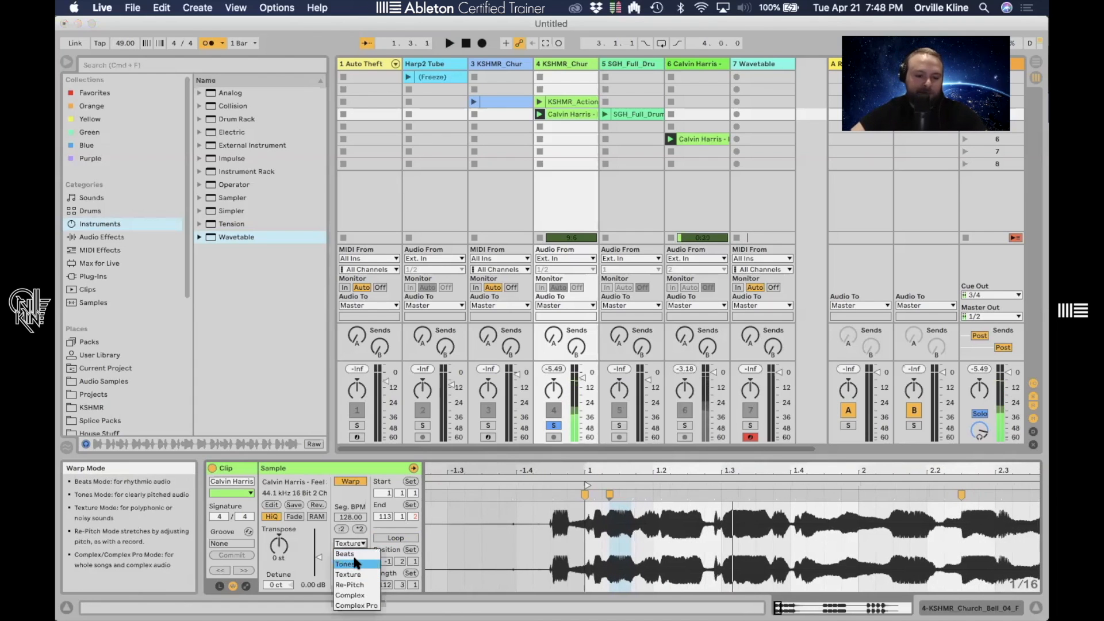
left_click(353, 566)
left_click_drag(353, 566, 353, 571)
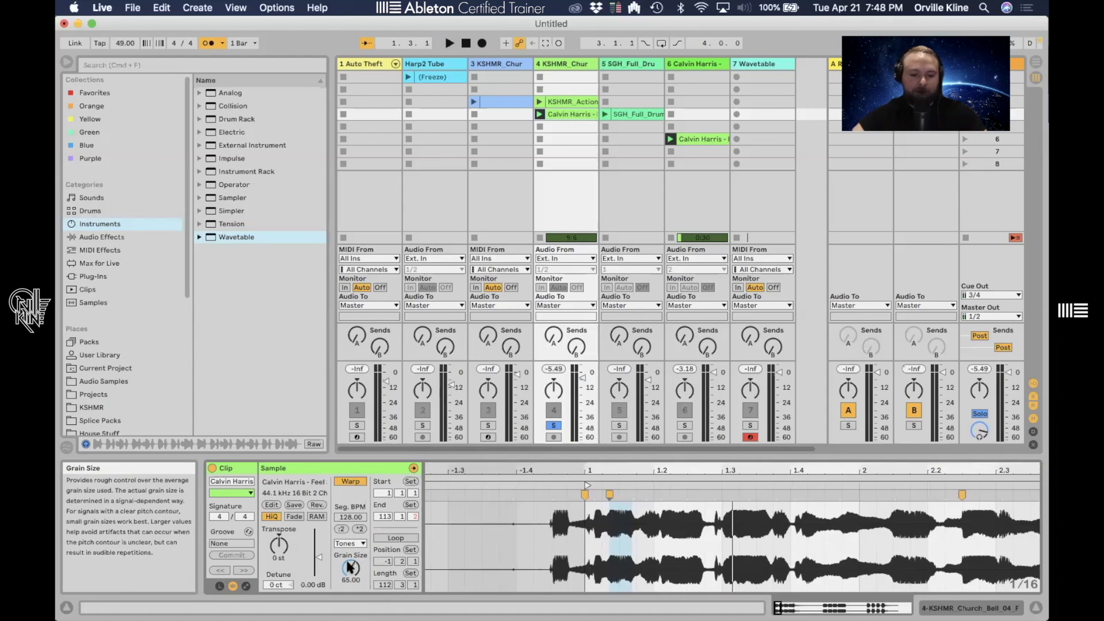
key("space")
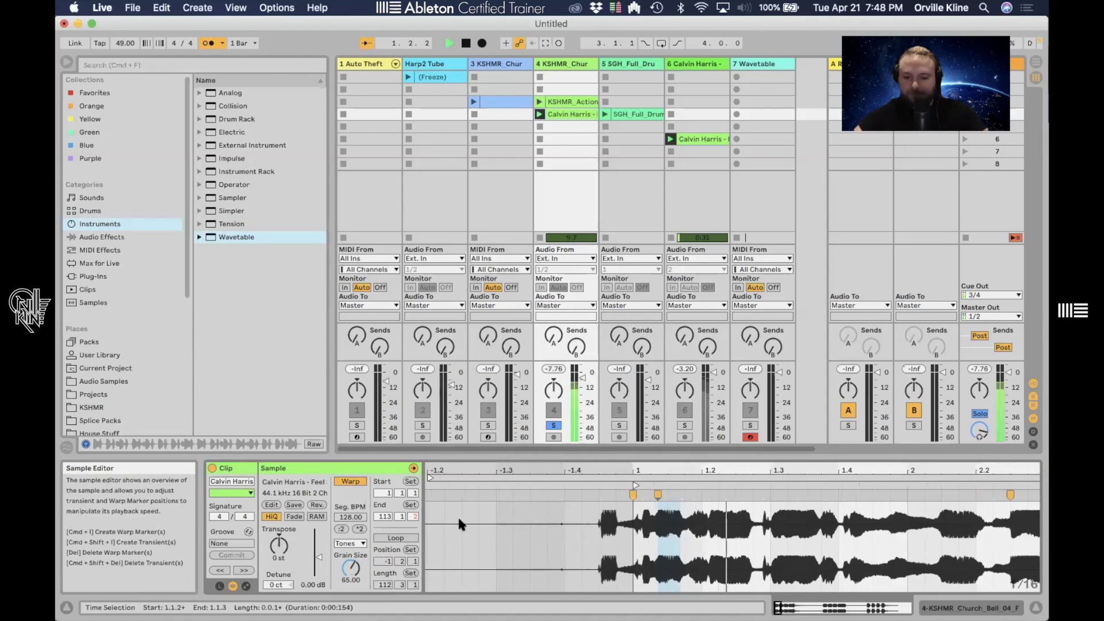
- Switch the warp mode to Texture with Flux at 100 and play the clip
left_click(350, 543)
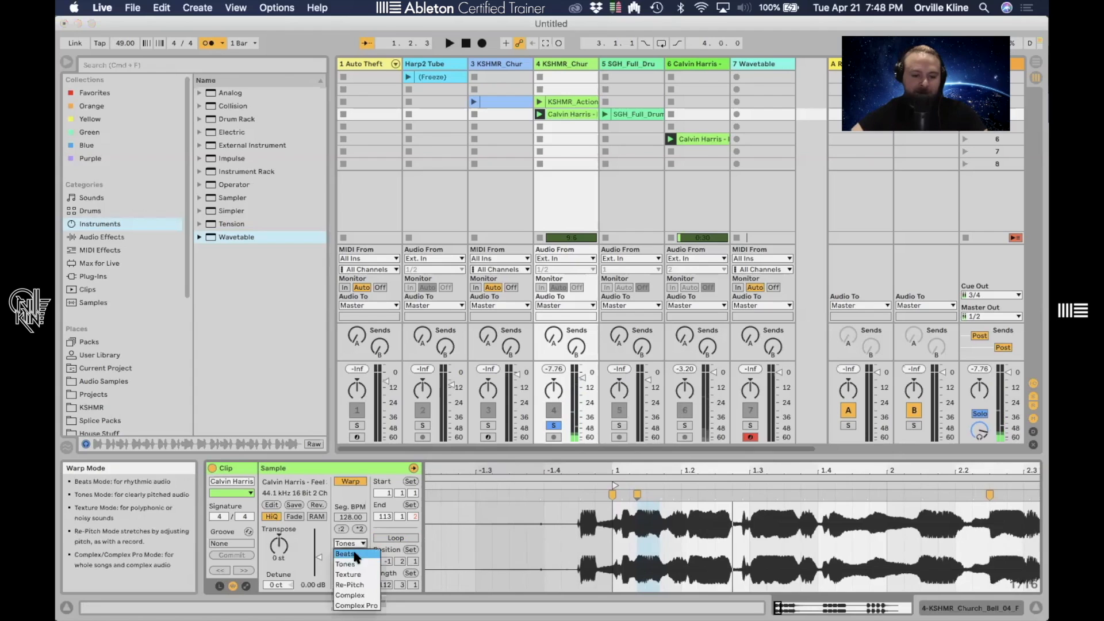
left_click(352, 575)
left_click_drag(354, 587, 354, 517)
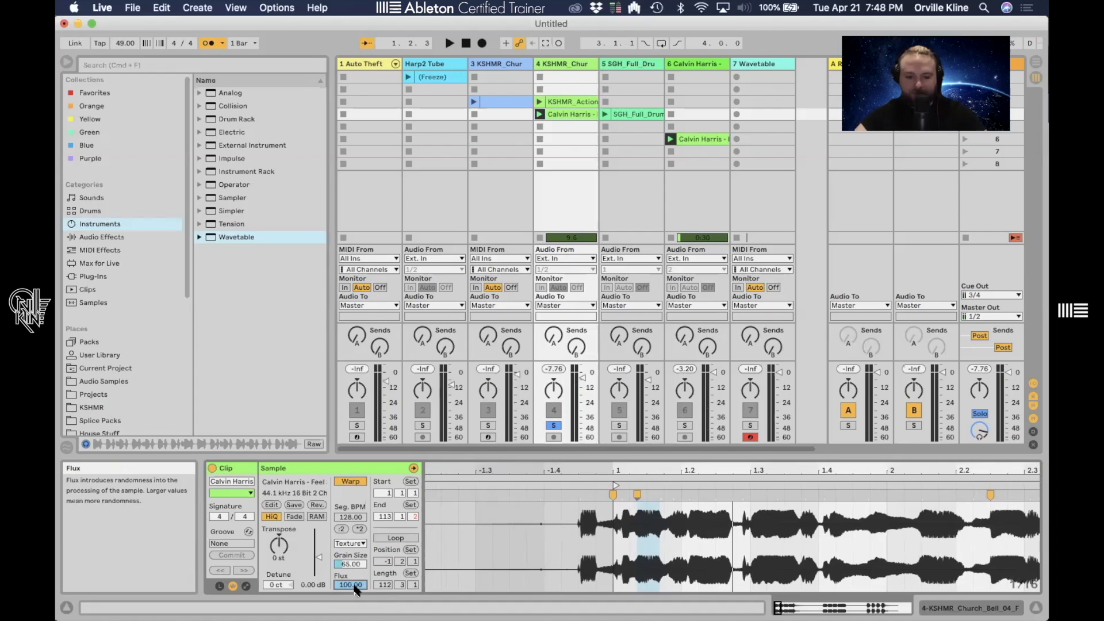
key("space")
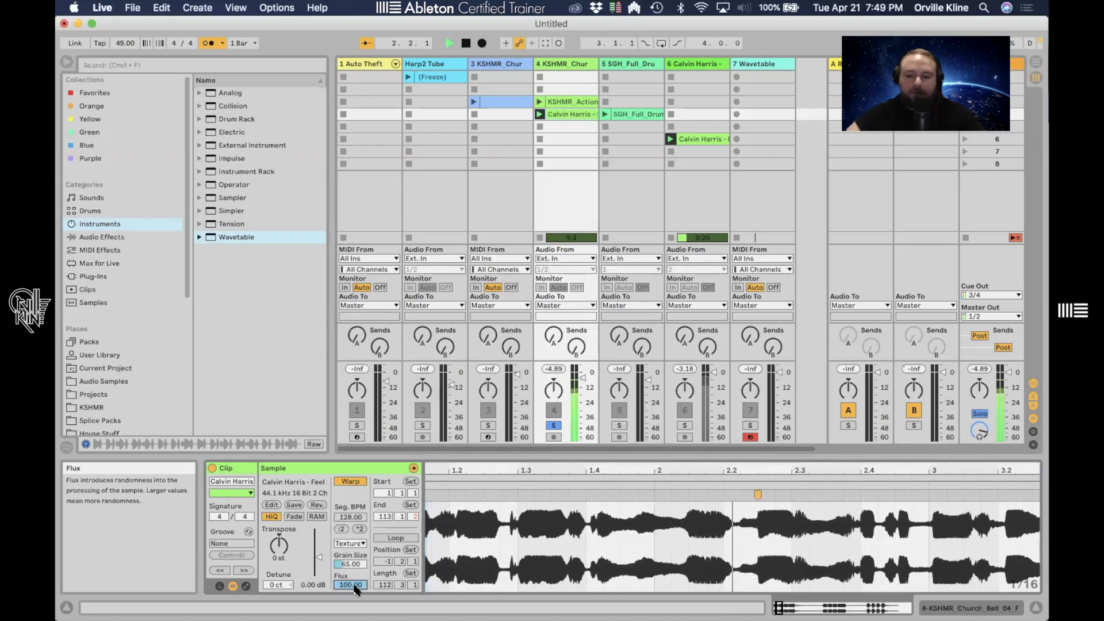
key("space")
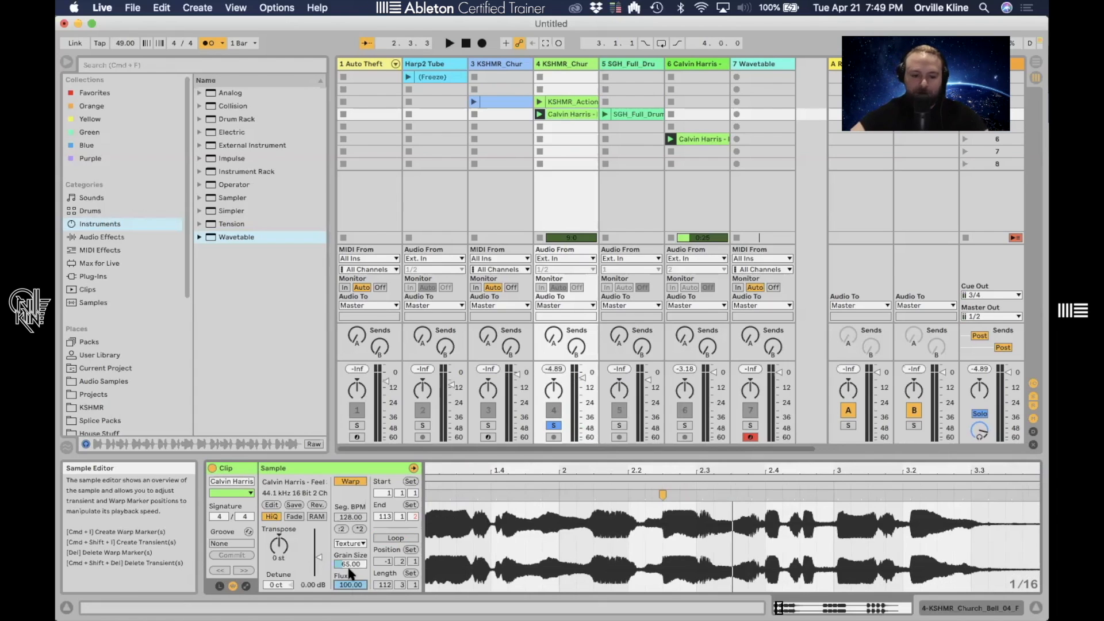
- Set Flux to 0 and Grain Size to 2, and play the clip
left_click_drag(350, 585, 350, 604)
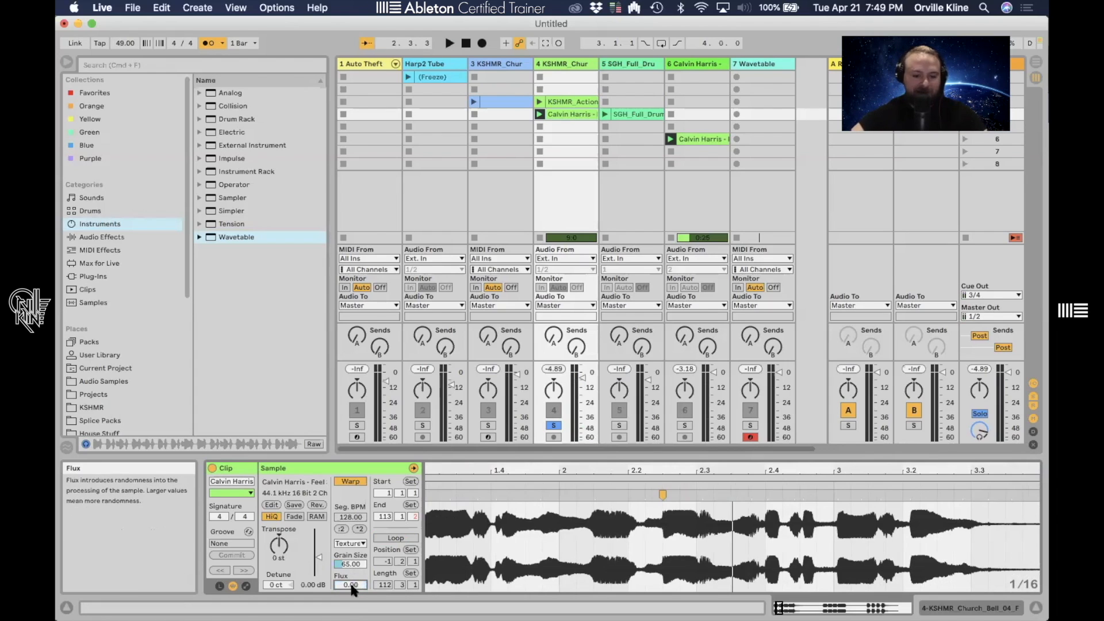
left_click_drag(350, 564, 350, 598)
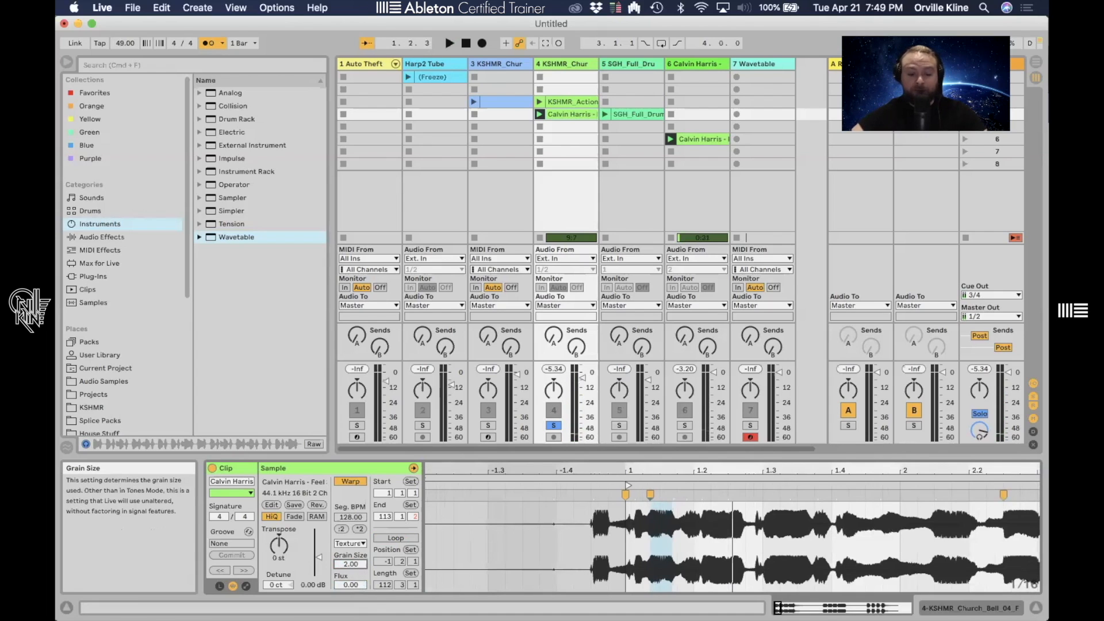
key("space")
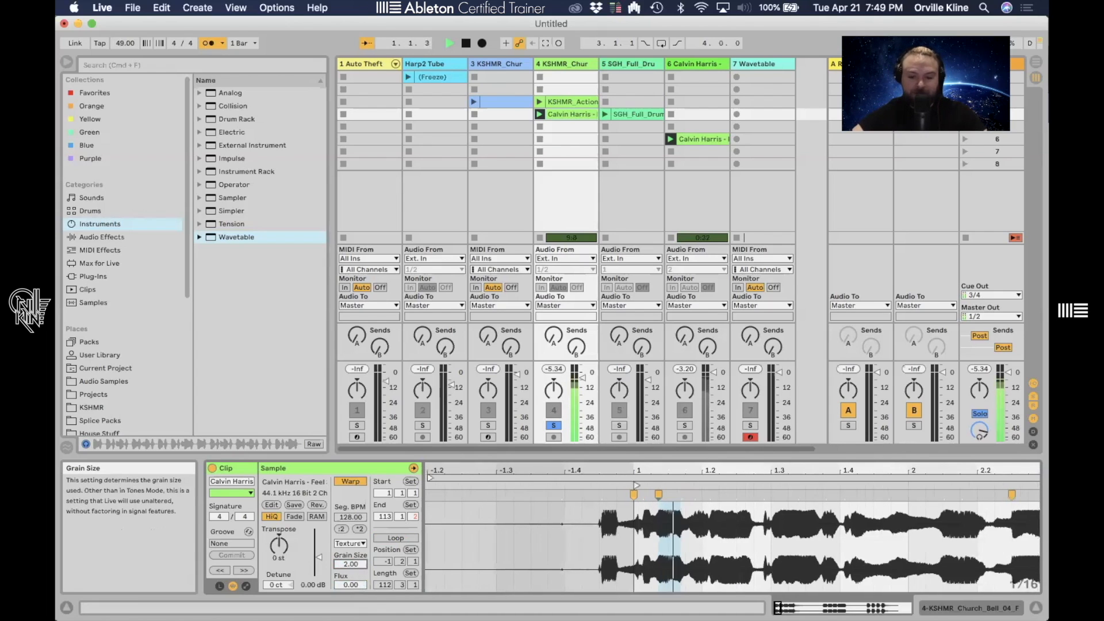
key("space")
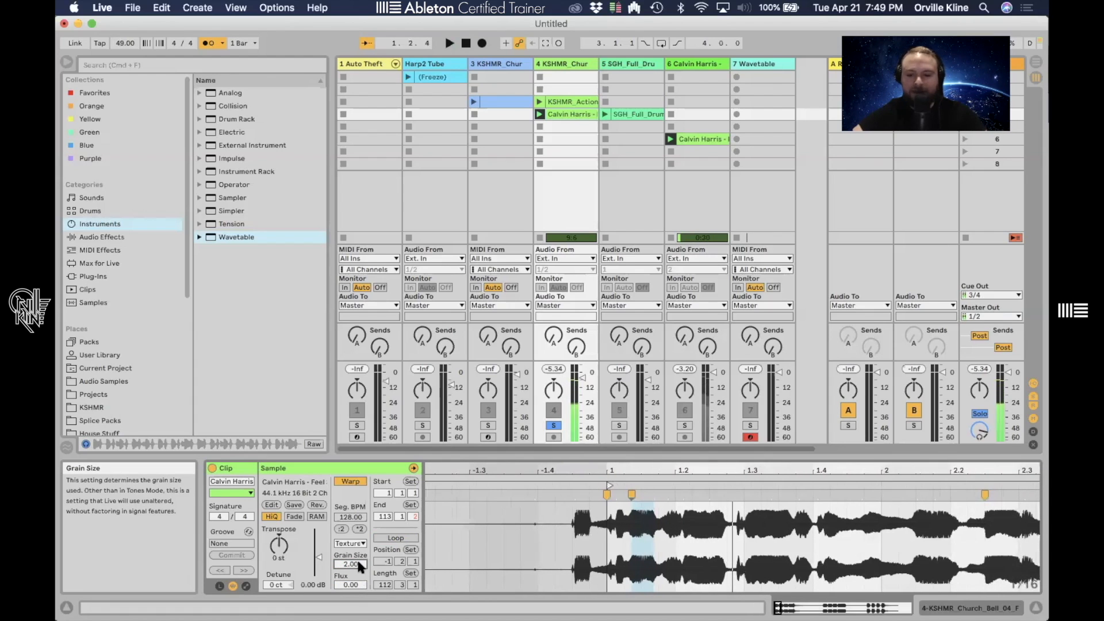
- Raise the Texture Grain Size to about 263.5 and play the clip
left_click_drag(351, 564, 351, 506)
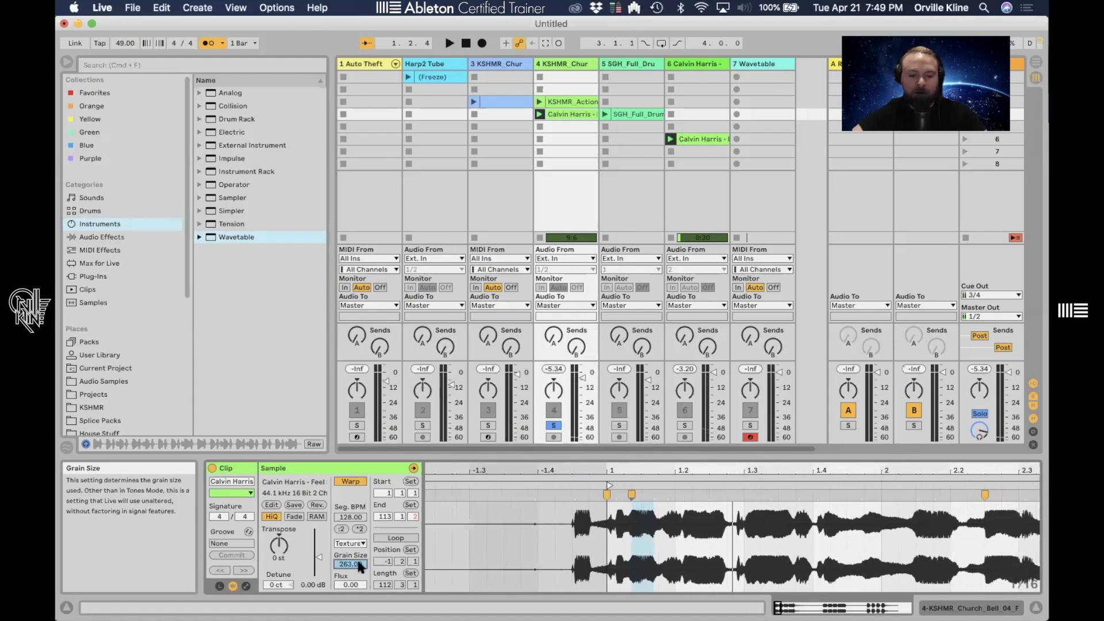
key("space")
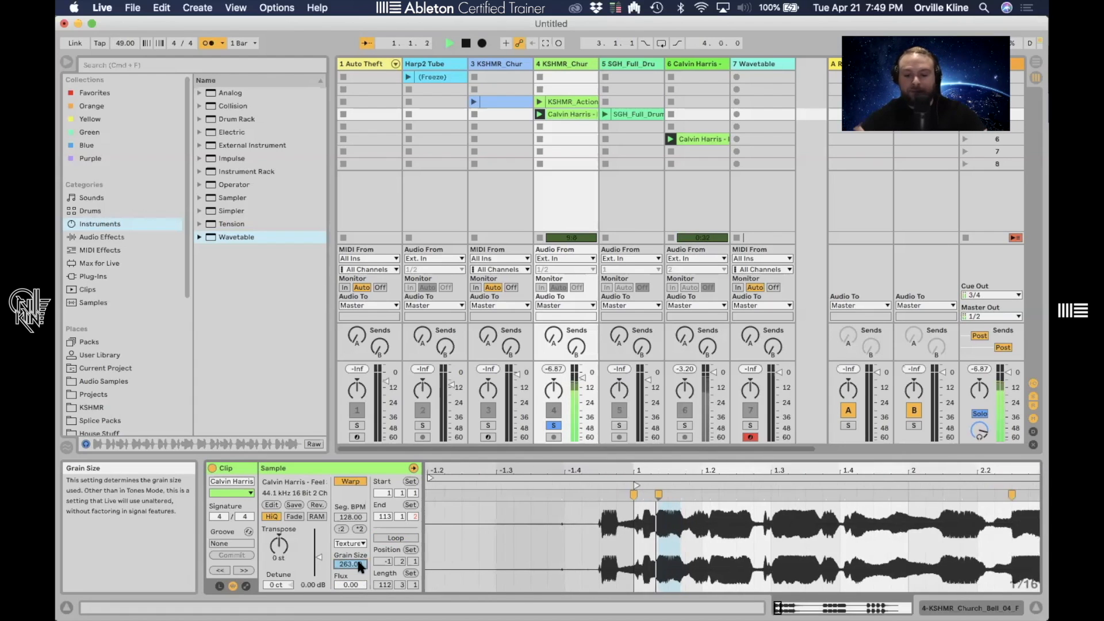
key("space")
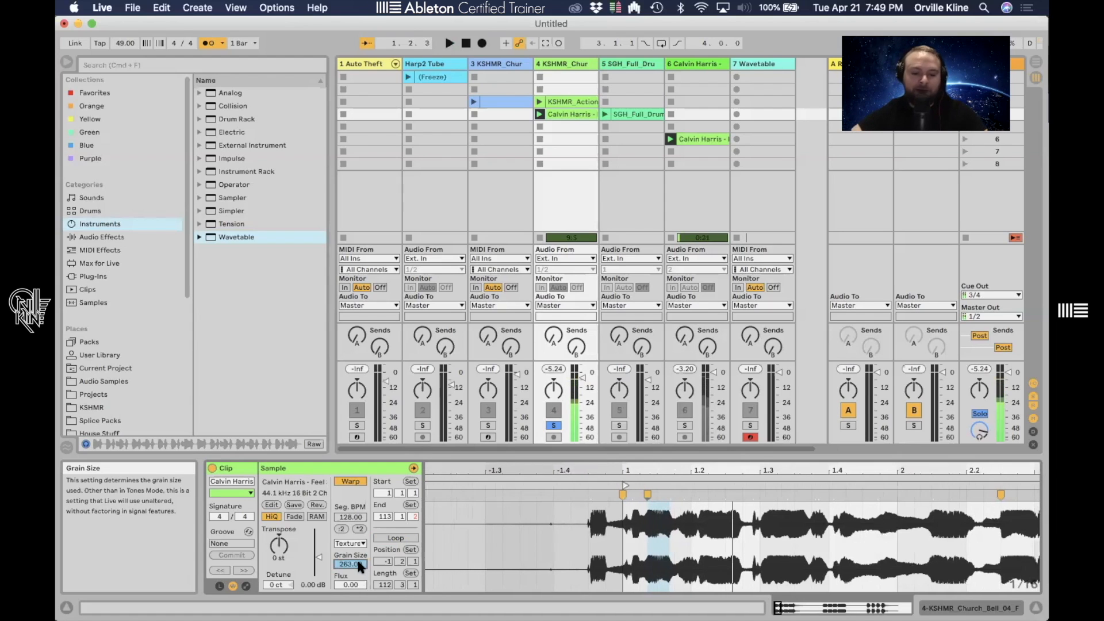
- Reset Grain Size to 65 and set the warp mode to Re-Pitch
left_click_drag(358, 564, 358, 598)
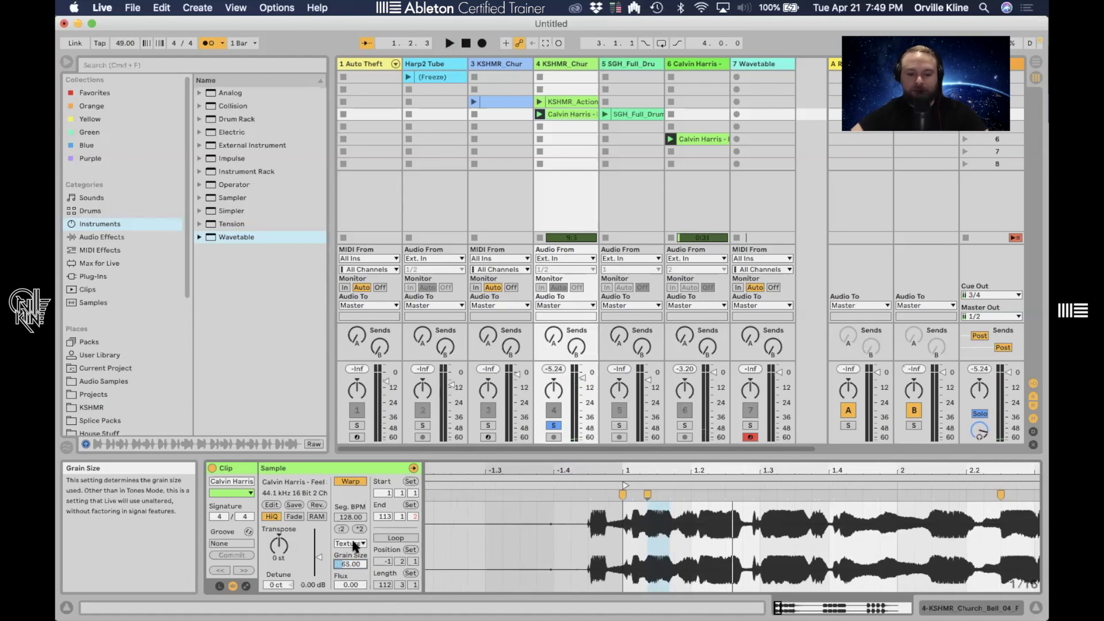
left_click(353, 543)
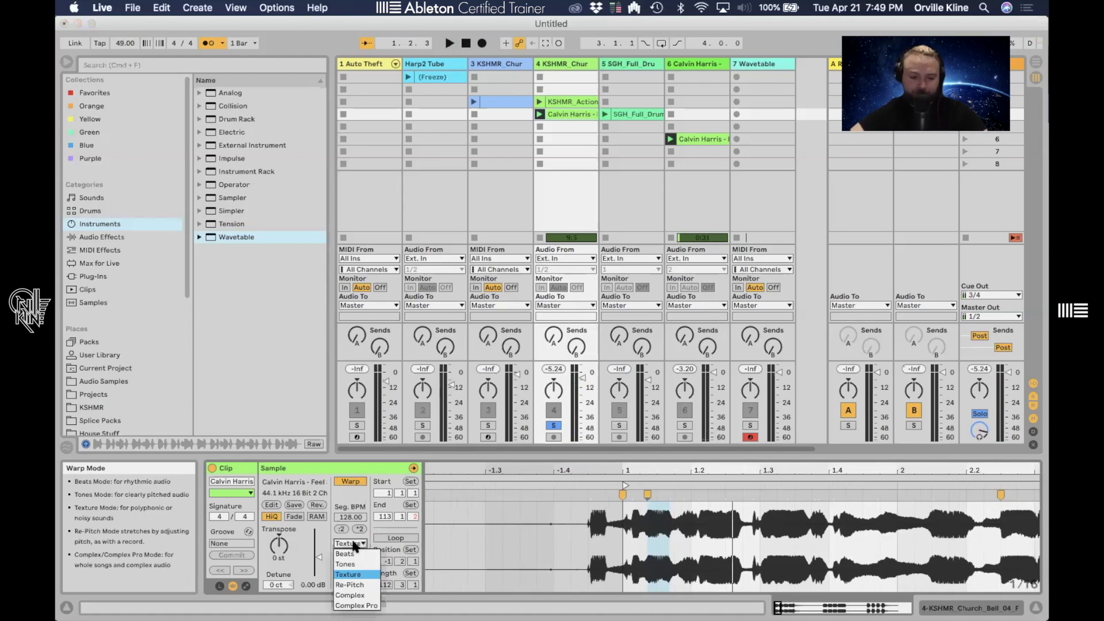
left_click(362, 584)
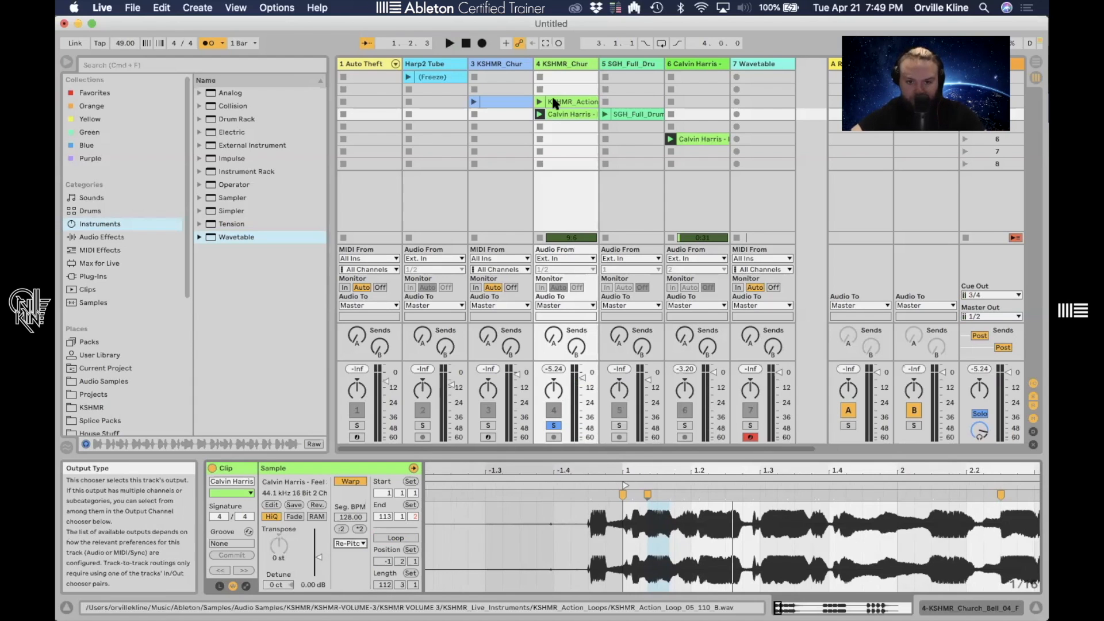
- Set the project tempo to 87 BPM and switch the warp mode to Complex
key("space")
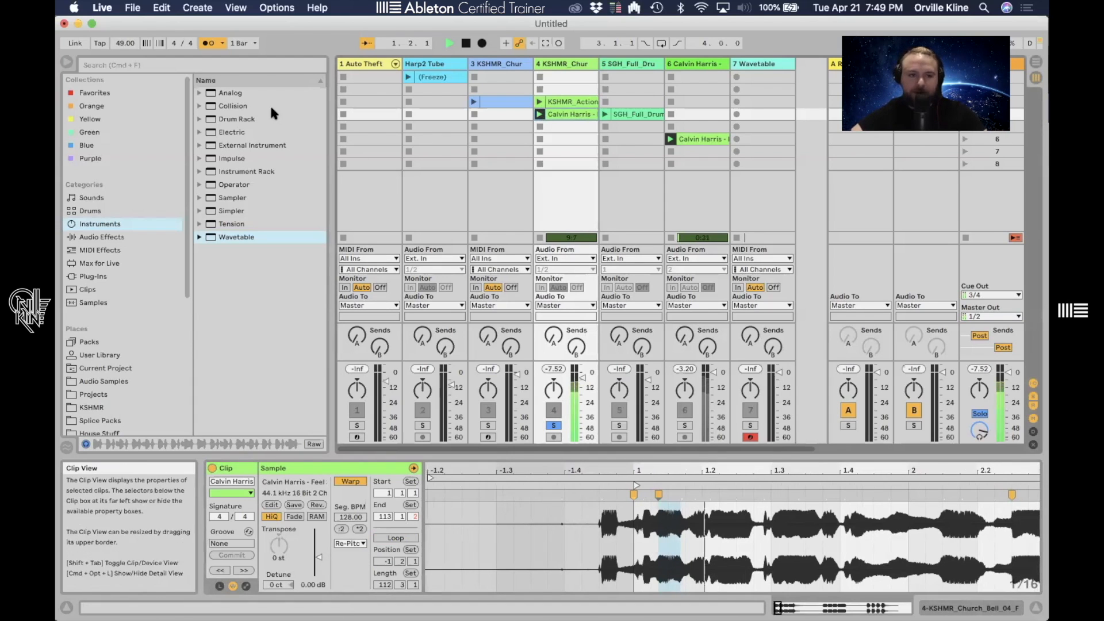
left_click_drag(124, 43, 125, 26)
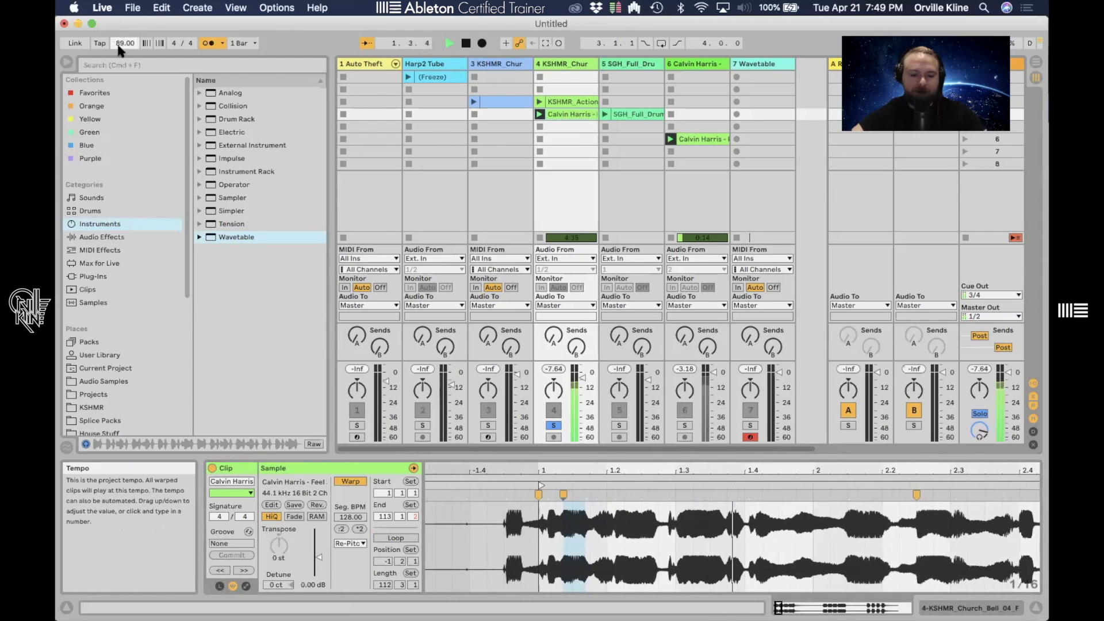
left_click(350, 543)
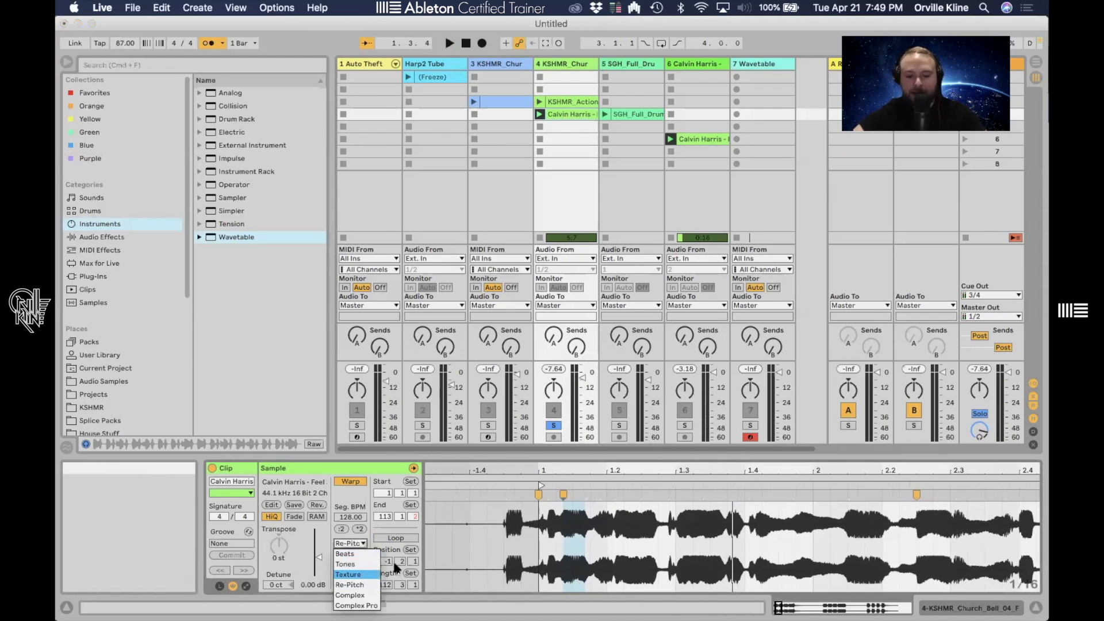
left_click(351, 596)
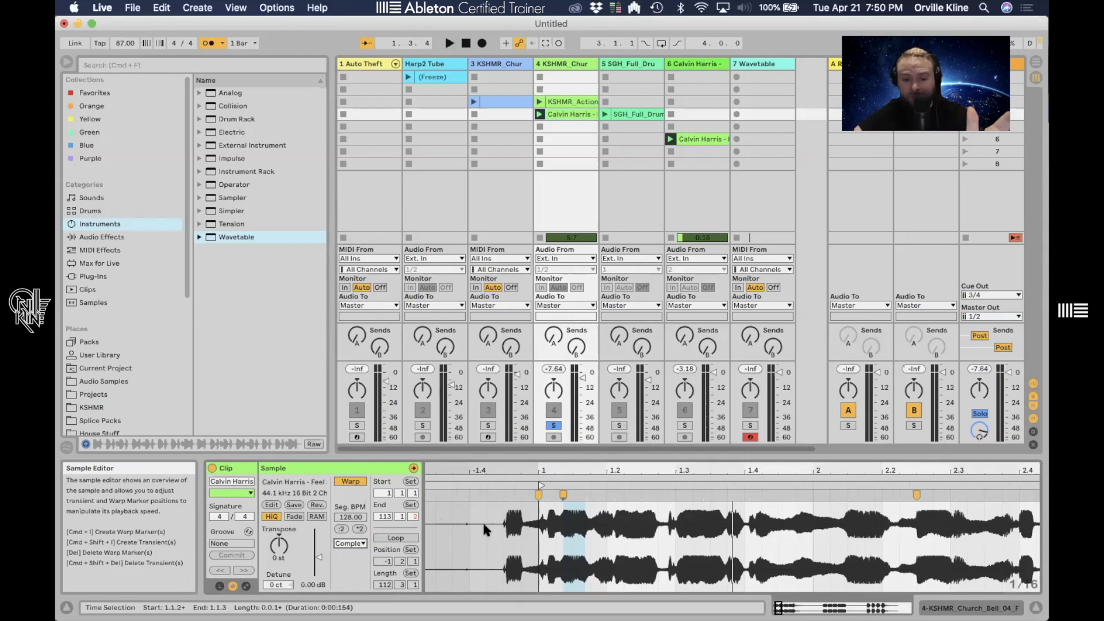
- Set the project tempo to 37 BPM, launch the vocal clip, and play it
left_click_drag(121, 43, 121, 52)
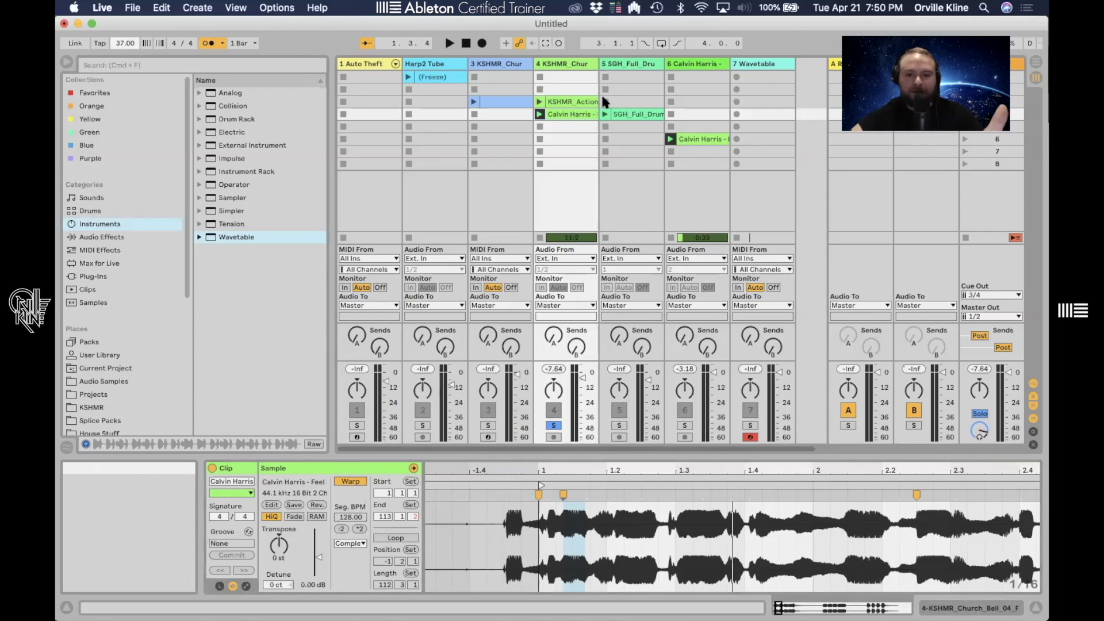
left_click(539, 114)
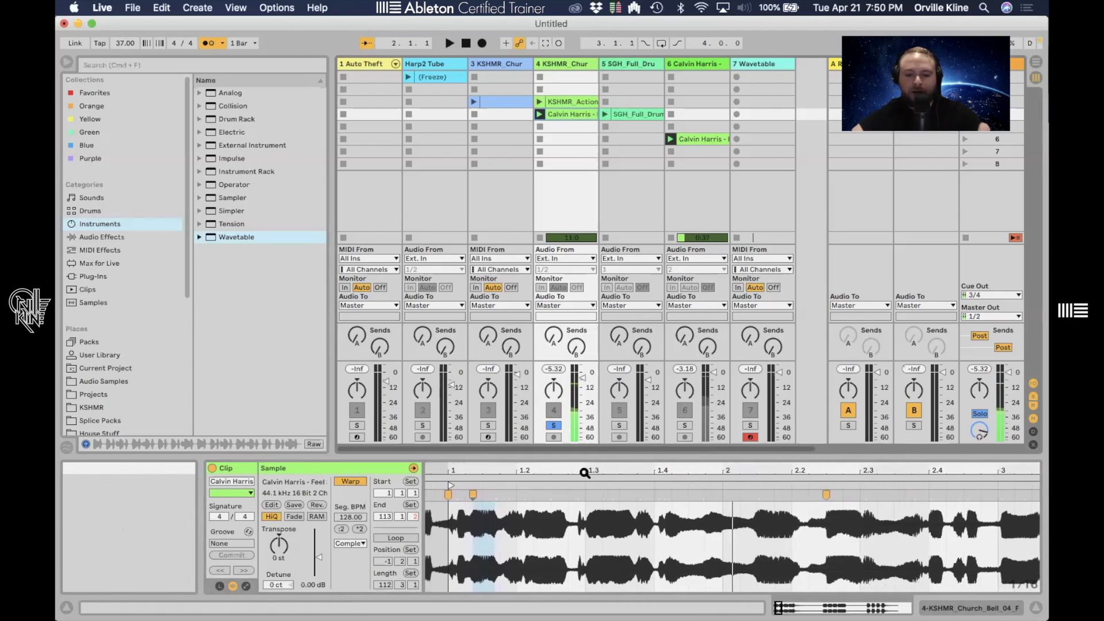
key("space")
left_click_drag(584, 473, 570, 472)
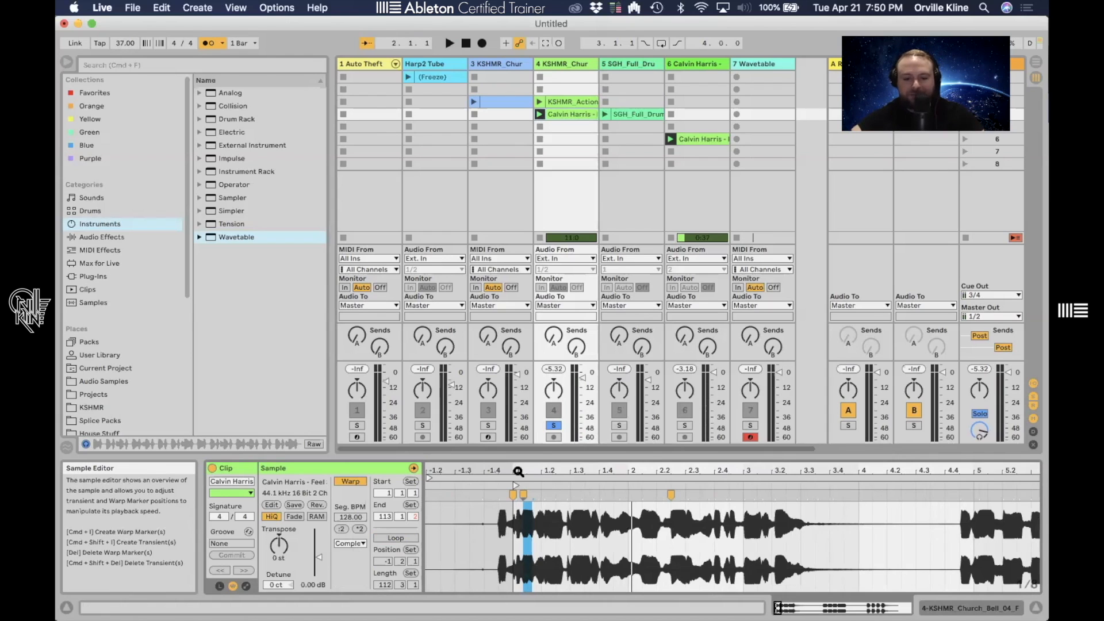
left_click_drag(517, 471, 517, 470)
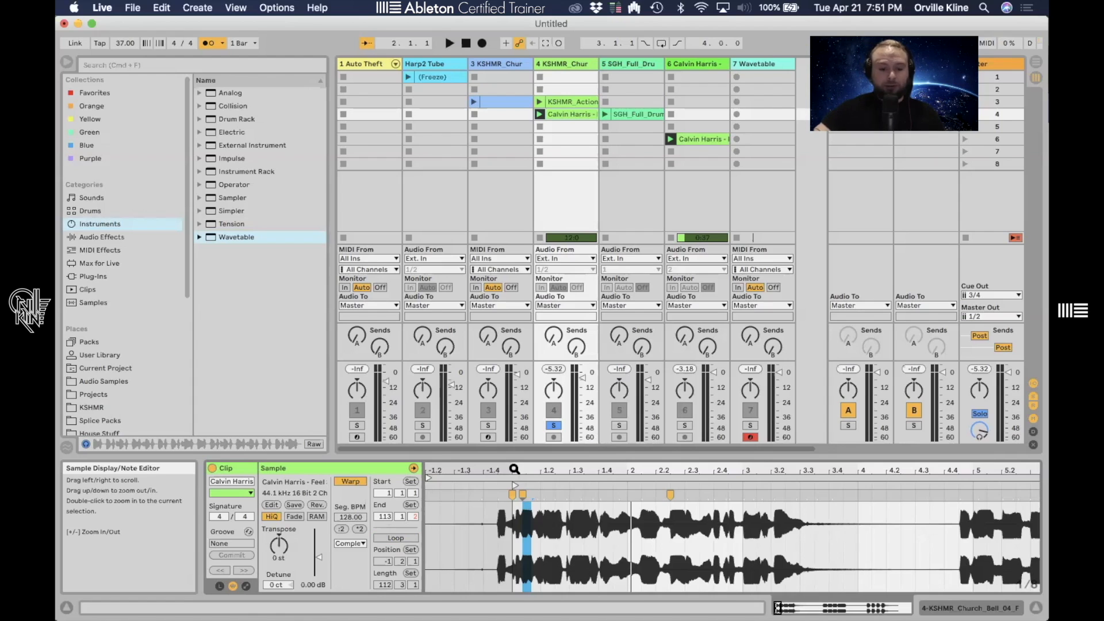
- Switch the clip's warp mode to Complex Pro and play the clip
left_click(360, 544)
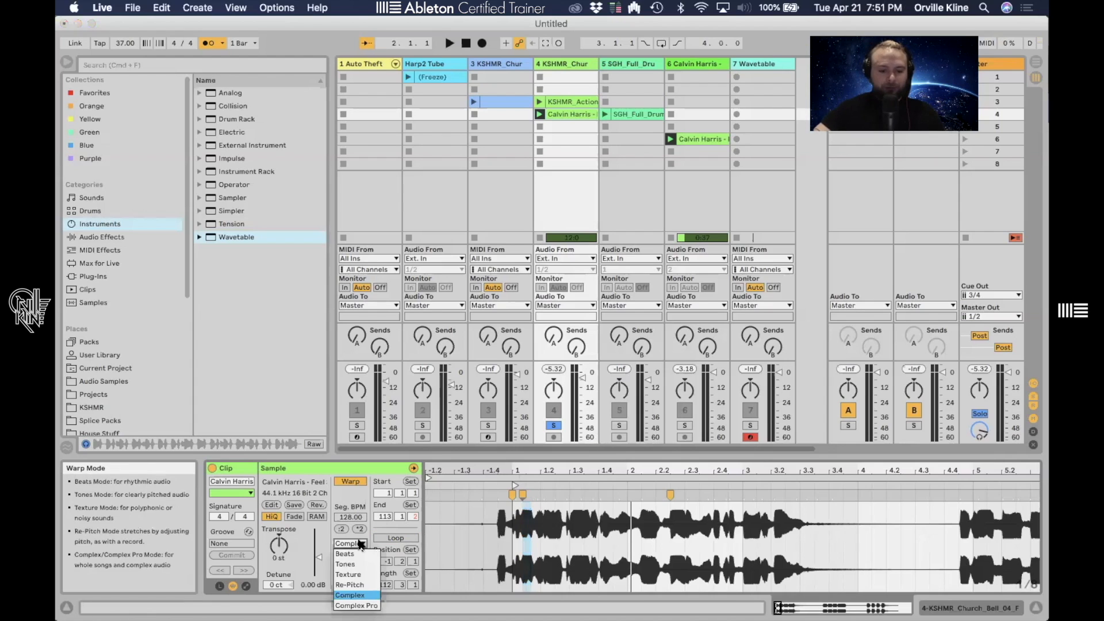
left_click(357, 605)
key("space")
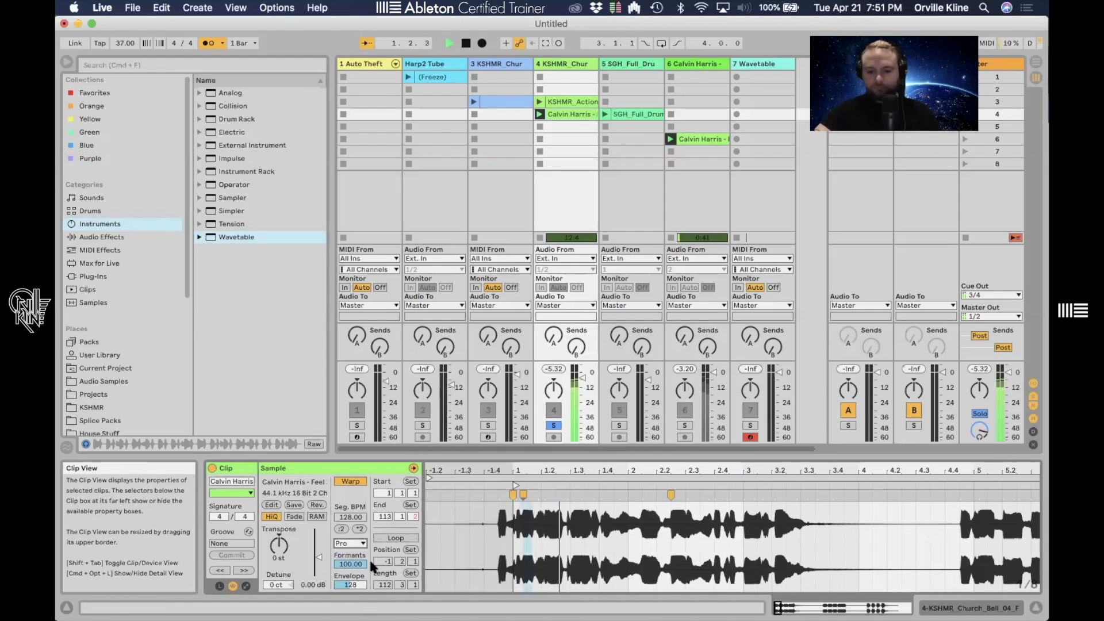
- Switch the warp mode back to Complex and play the clip again
left_click(208, 44)
key("space")
left_click(357, 544)
left_click(356, 595)
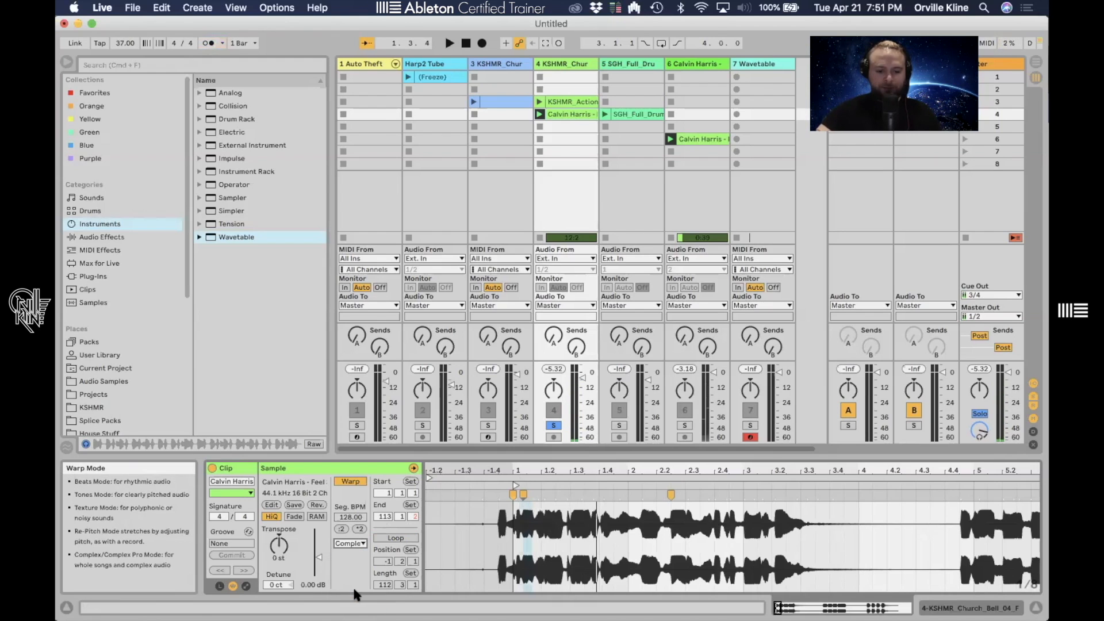
key("space")
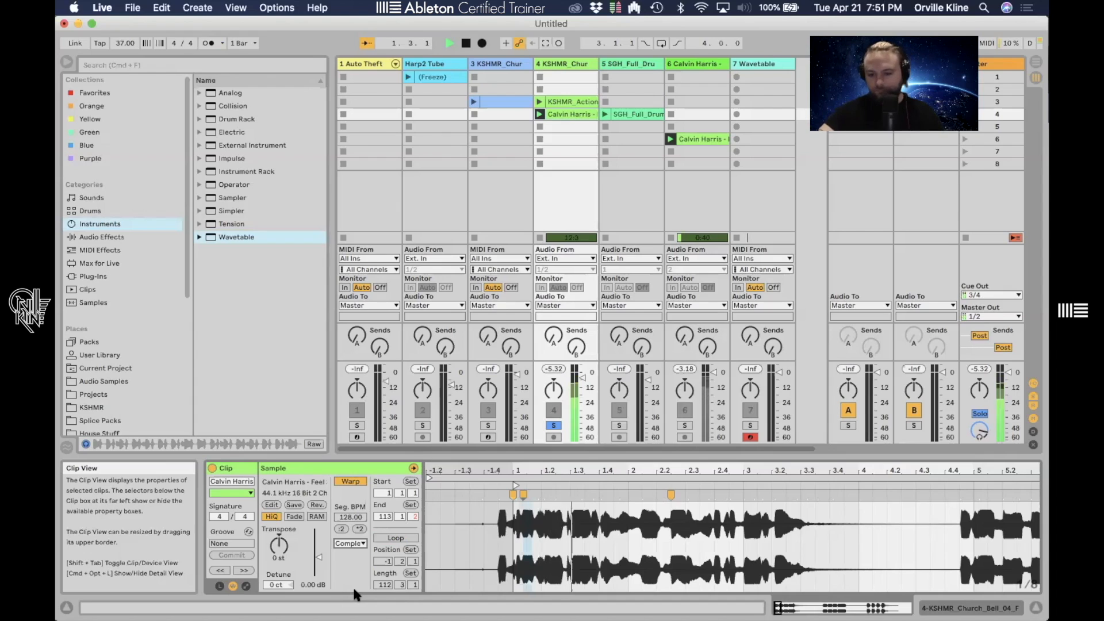
key("space")
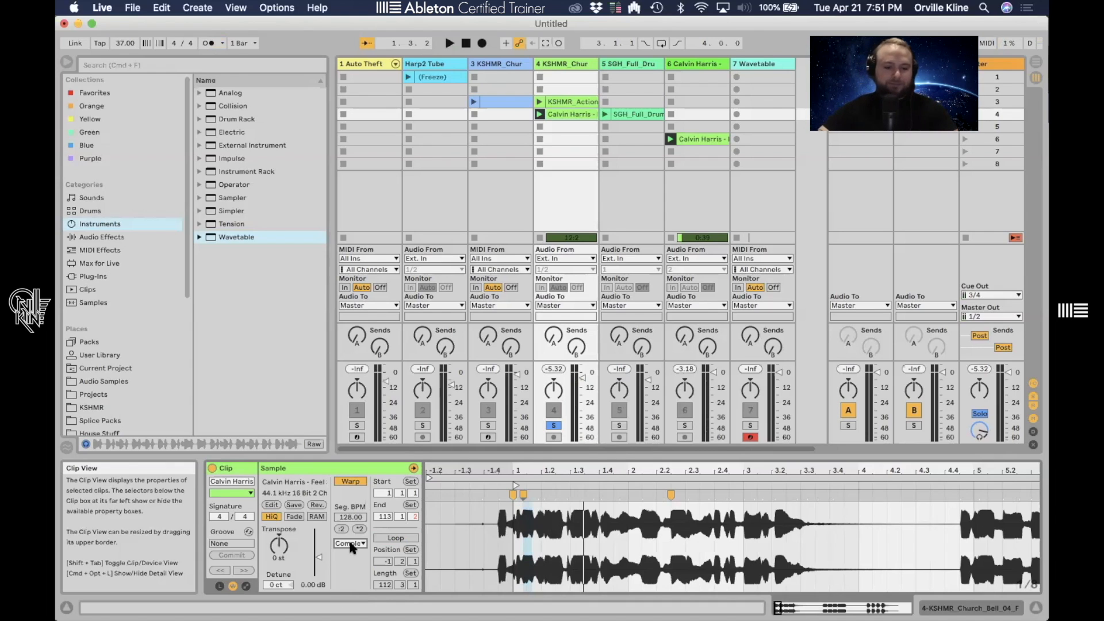
- Transpose the clip up to 5 semitones and play it
mouse_move(352, 548)
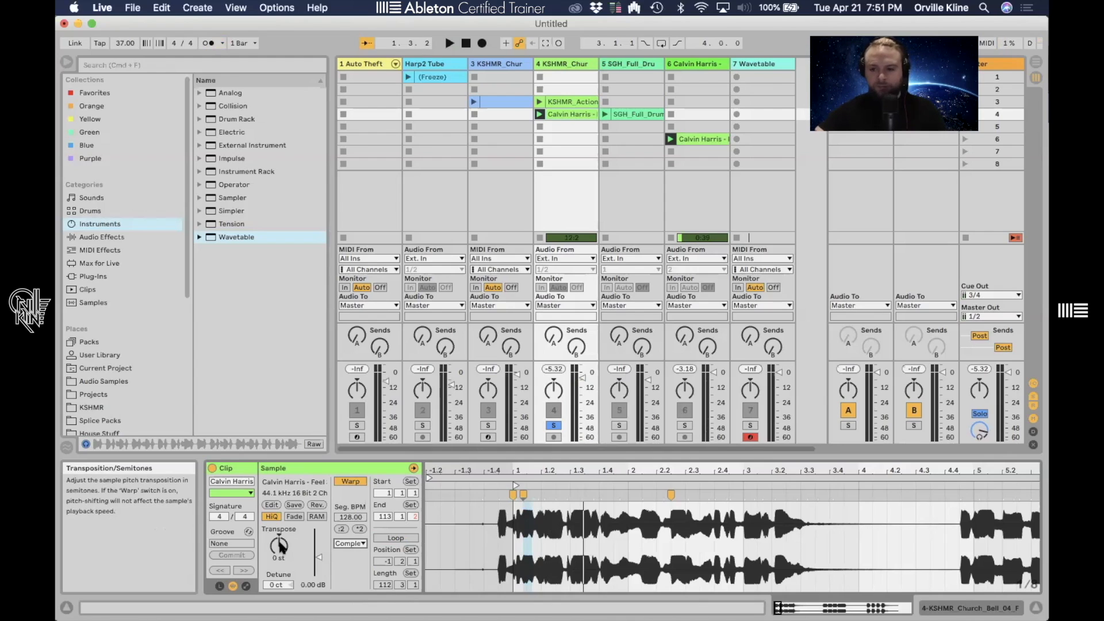
left_click_drag(280, 545, 280, 550)
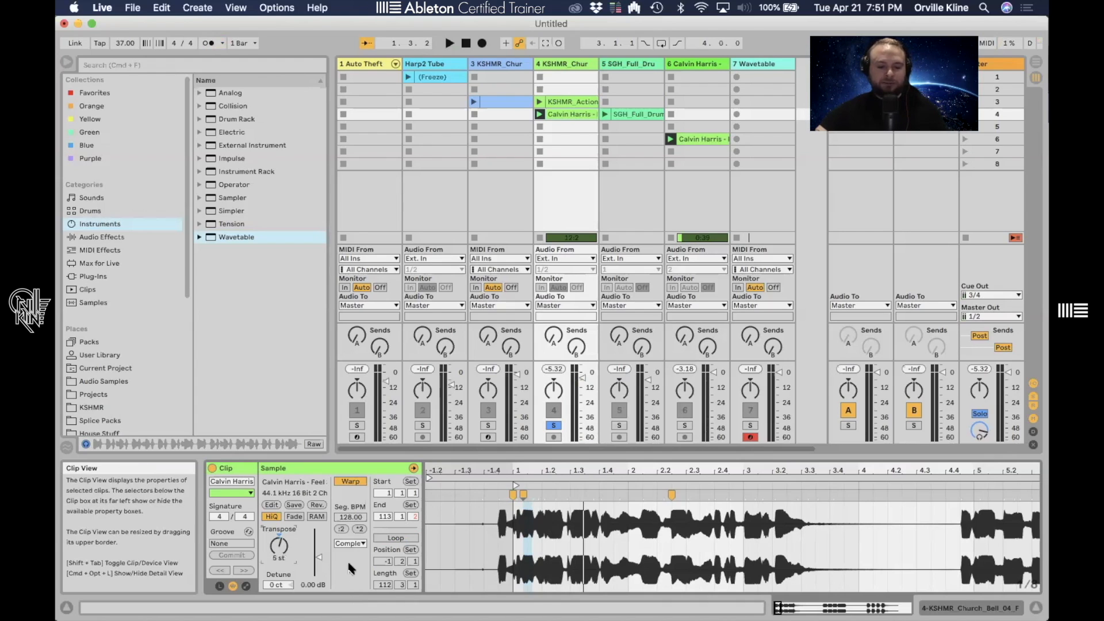
key("space")
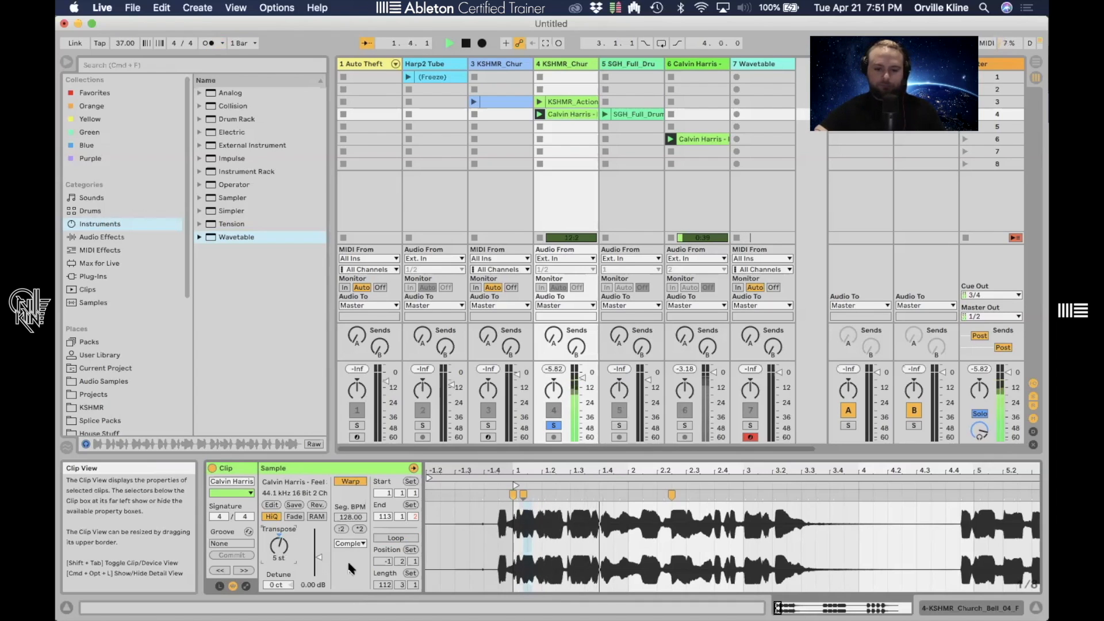
- Switch the warp mode to Complex Pro and play the transposed clip
key("space")
left_click(349, 546)
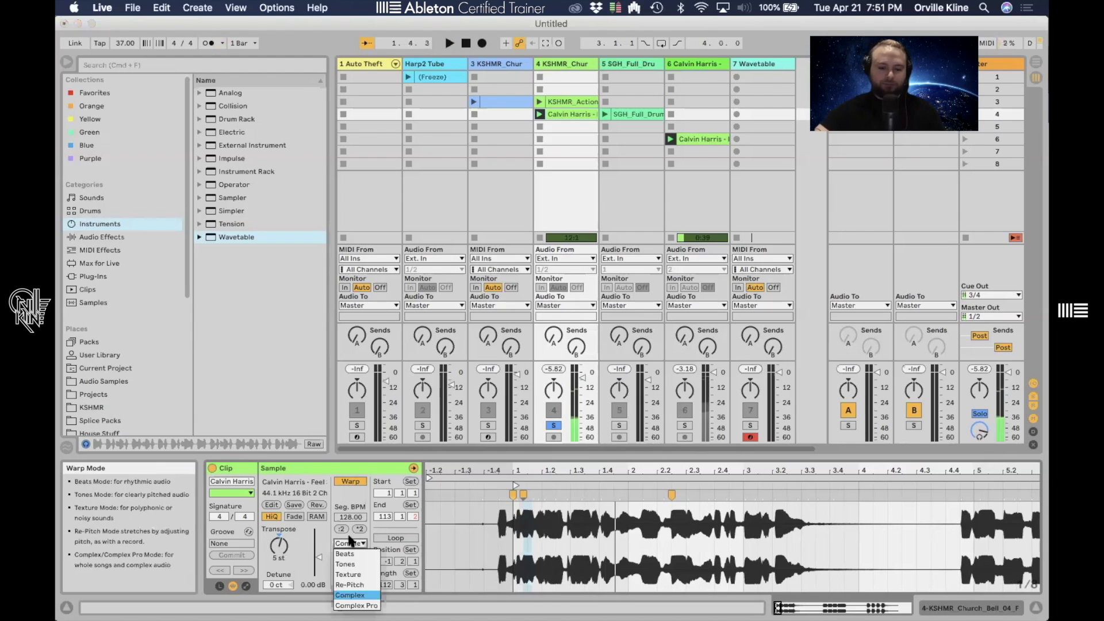
left_click(355, 596)
key("space")
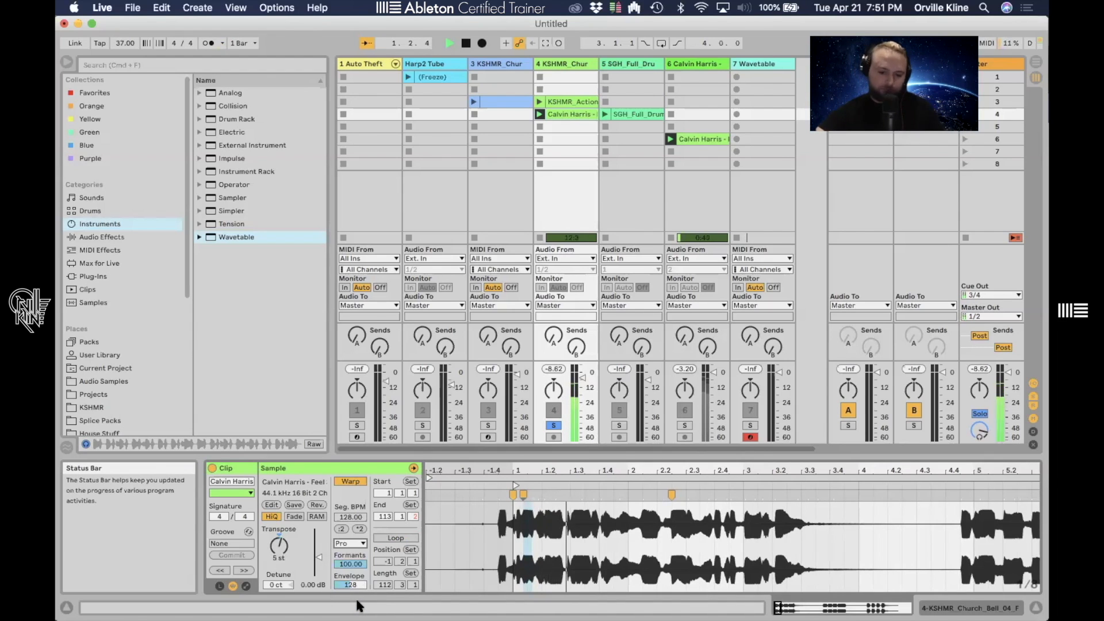
key("space")
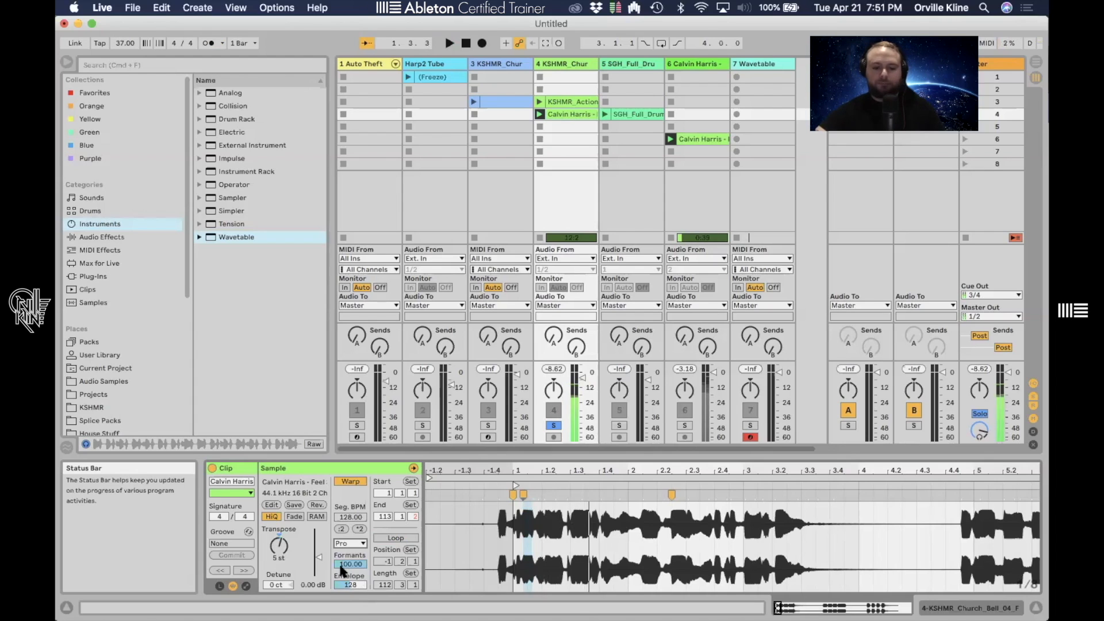
- Set the clip's transposition to -5 semitones
left_click(279, 541)
type("-5")
key("Return")
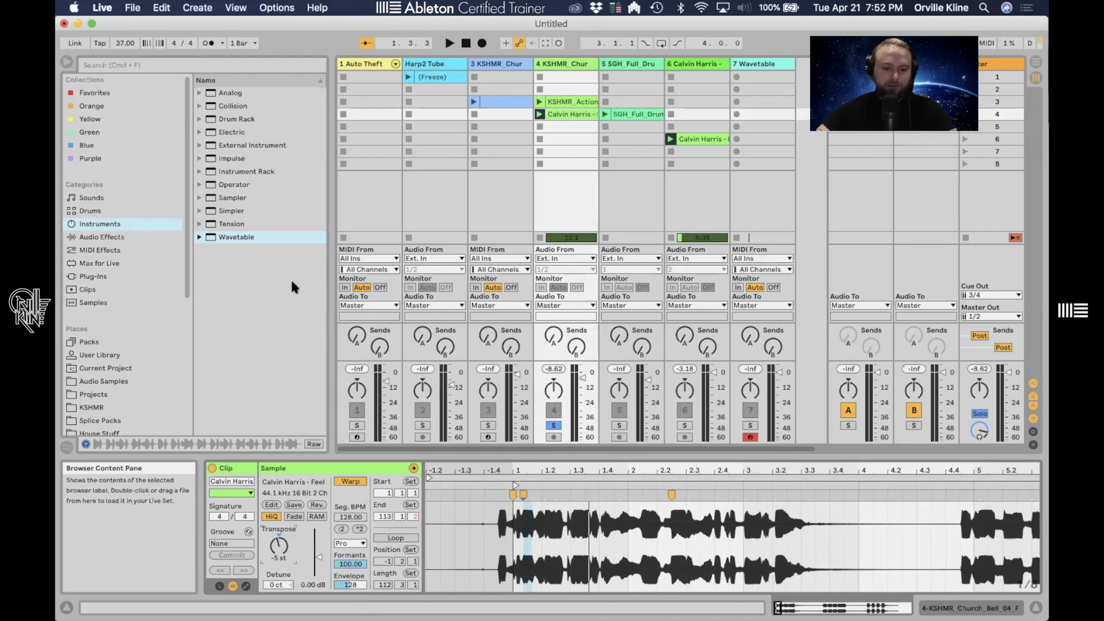
- Set the project tempo to 128 BPM and place the playback start at the clip's beginning
left_click(120, 43)
type("128")
key("Return")
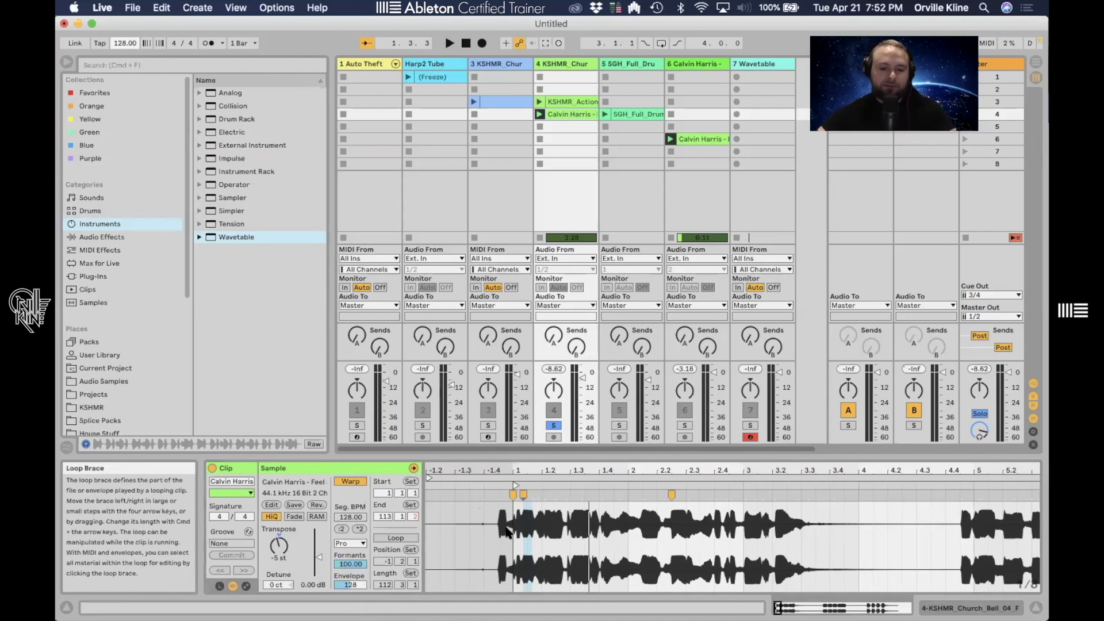
left_click(512, 559)
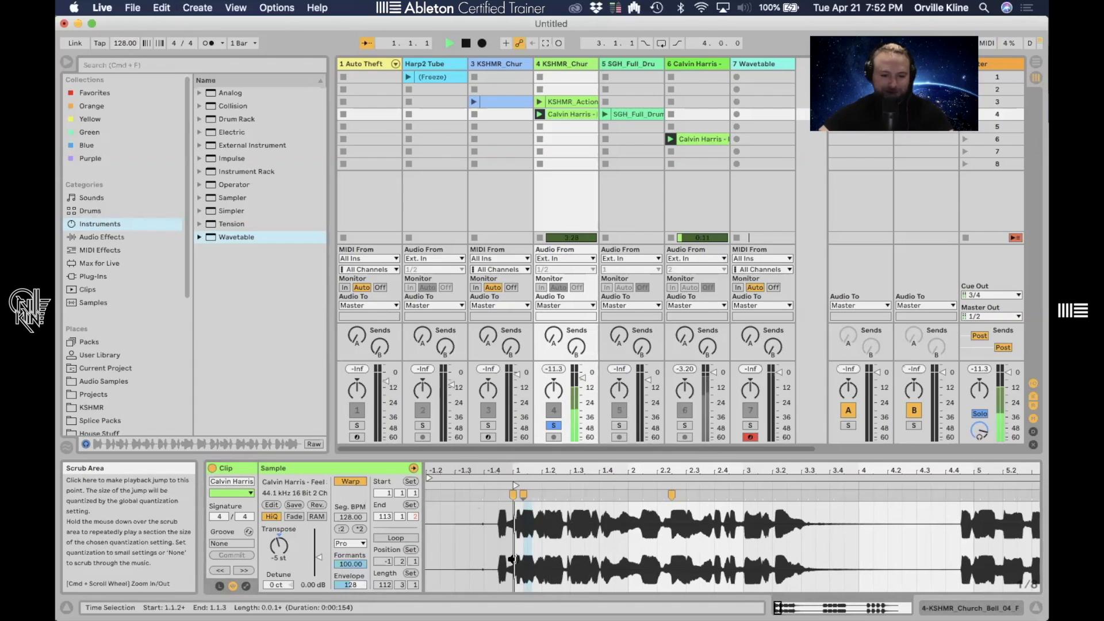
- Switch the warp mode to Complex and play the clip
left_click(354, 544)
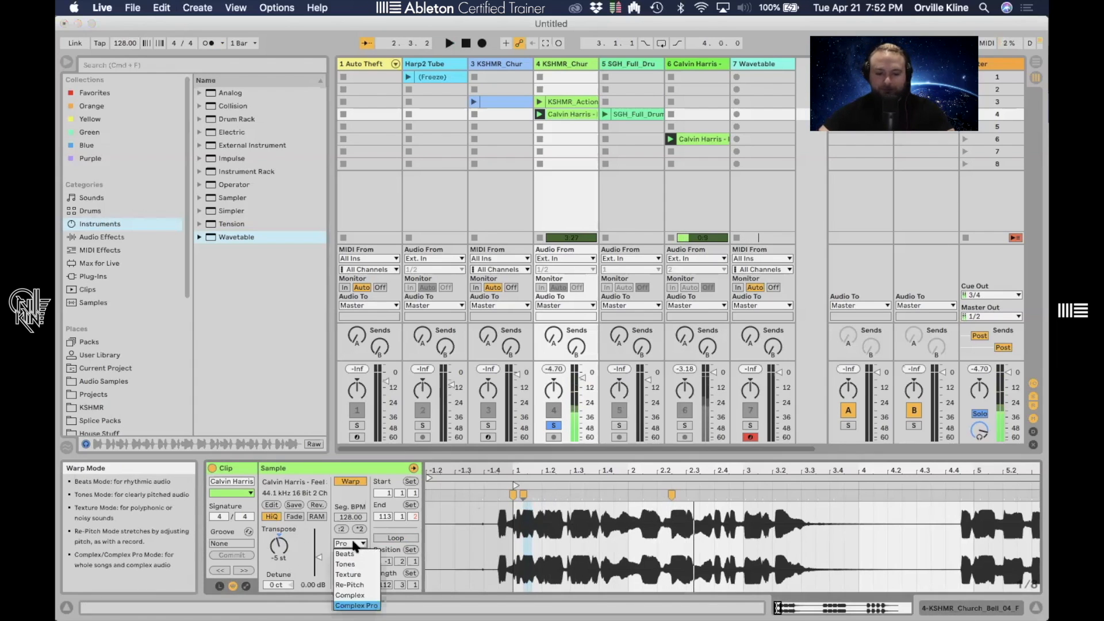
left_click(350, 596)
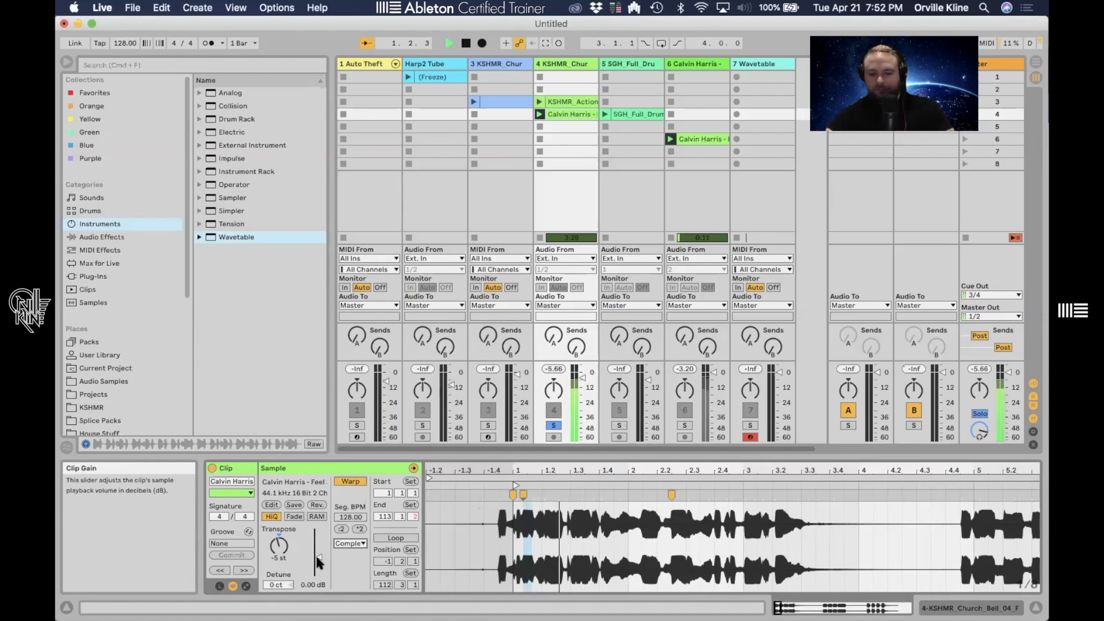
key("space")
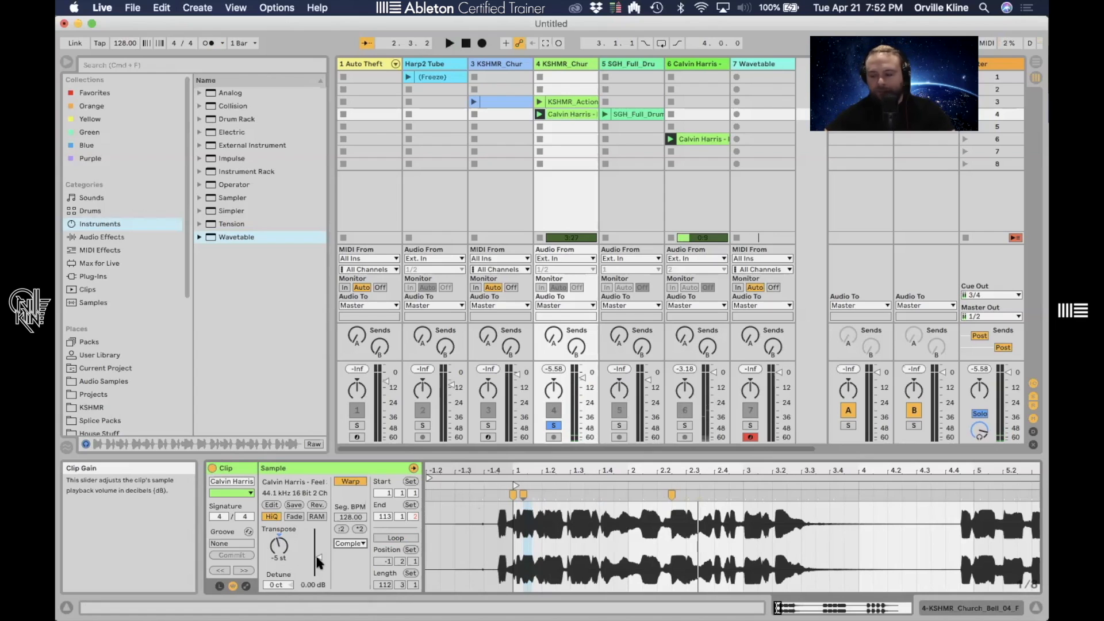
- Transpose the clip down to -12 semitones and switch the warp mode to Complex Pro
left_click_drag(280, 545, 280, 555)
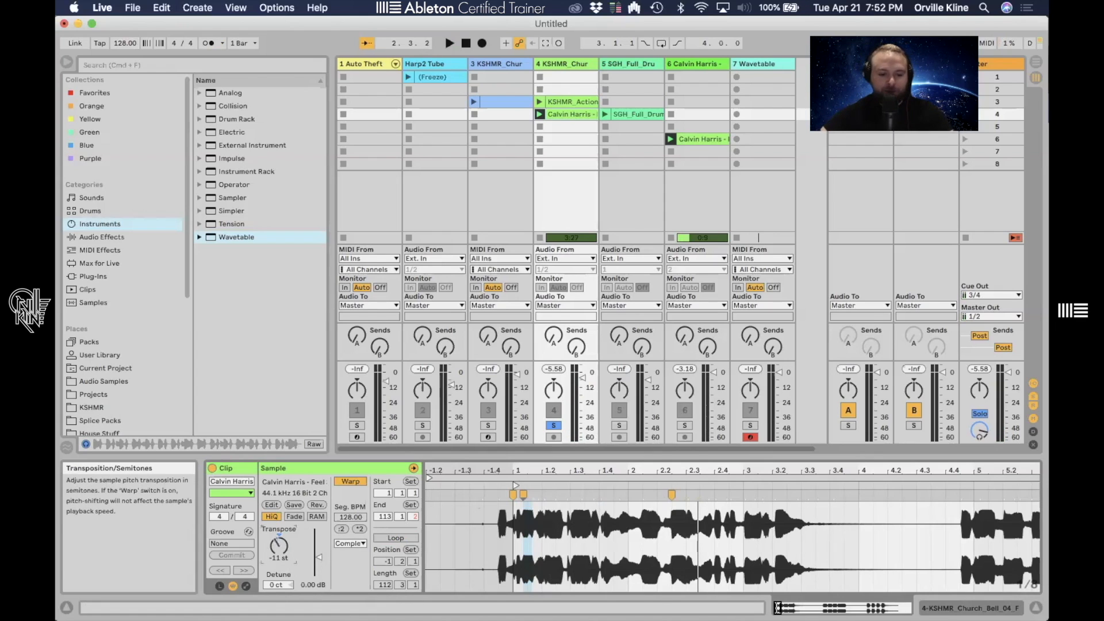
left_click(351, 544)
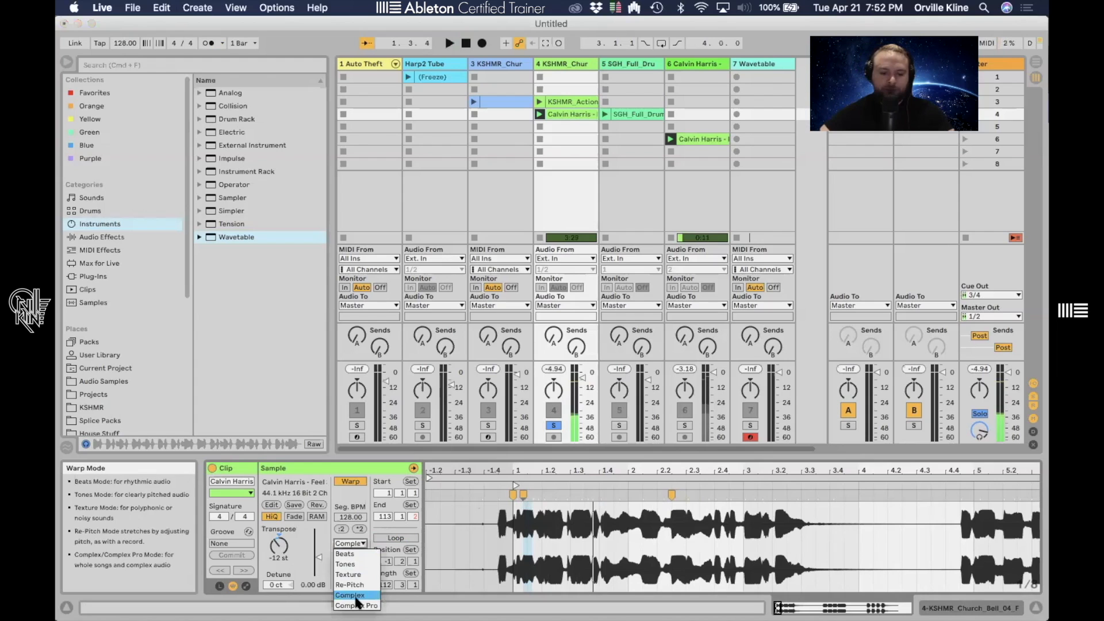
left_click(357, 605)
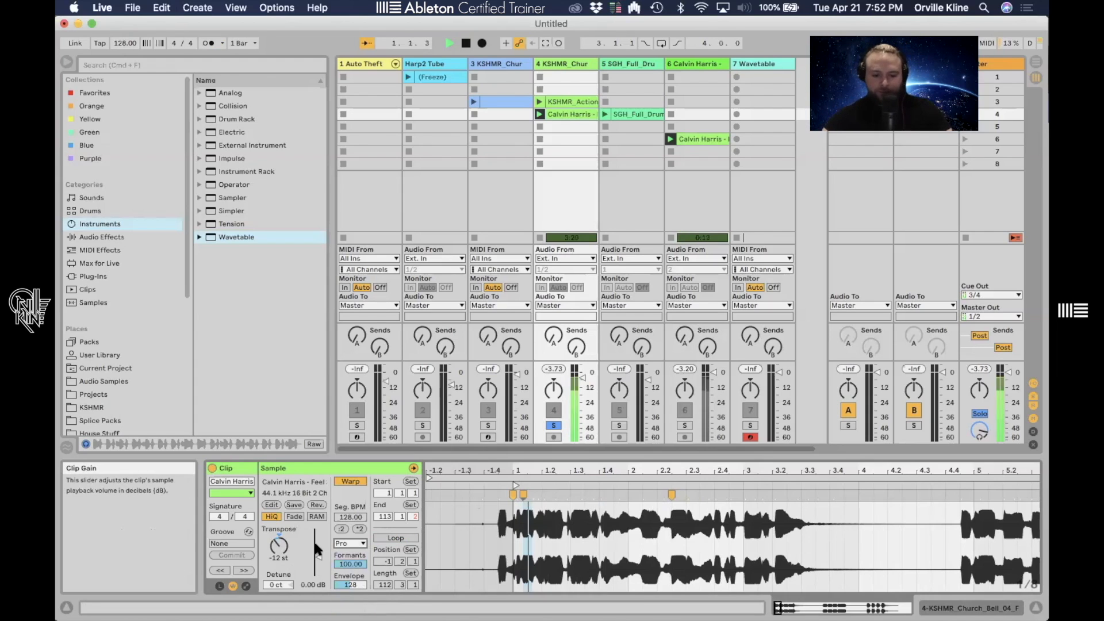
- Set the transposition to -5 semitones and adjust the Formants amount
mouse_move(279, 544)
left_mouse_down()
mouse_move(279, 520)
mouse_move(276, 546)
left_mouse_up()
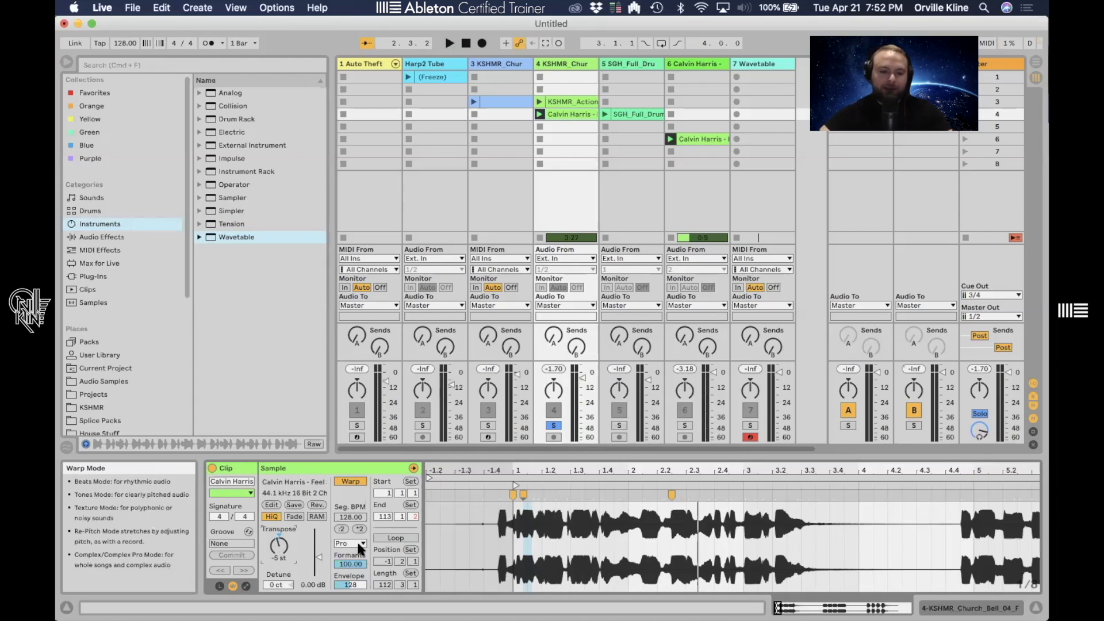
mouse_move(350, 564)
left_mouse_down()
mouse_move(350, 592)
mouse_move(353, 563)
left_mouse_up()
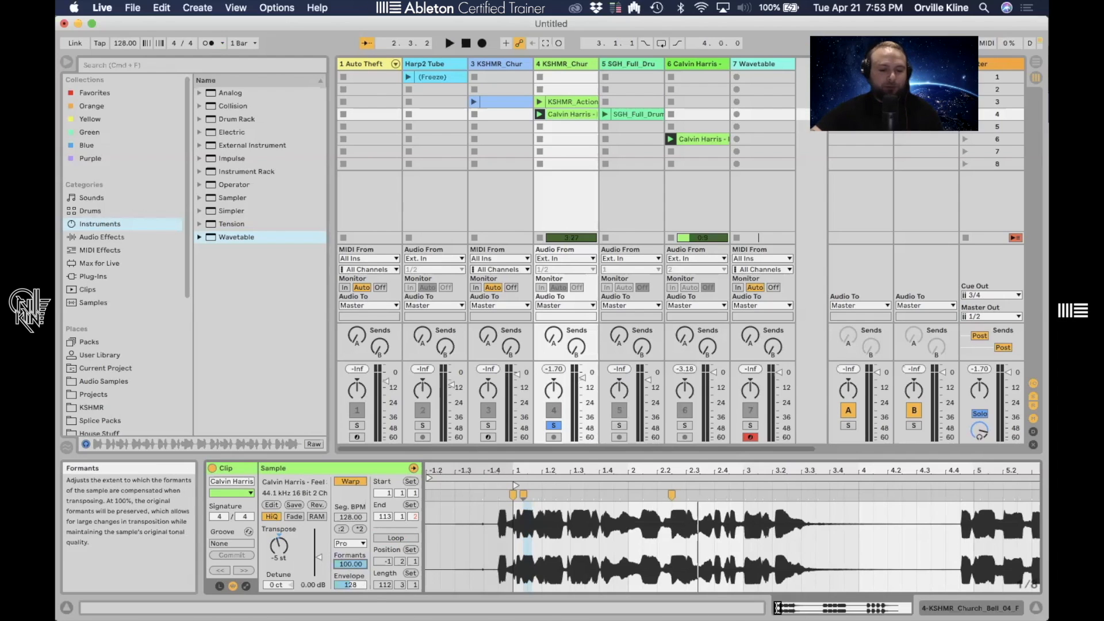
- Switch the warp mode to Complex and play the clip
left_click(356, 544)
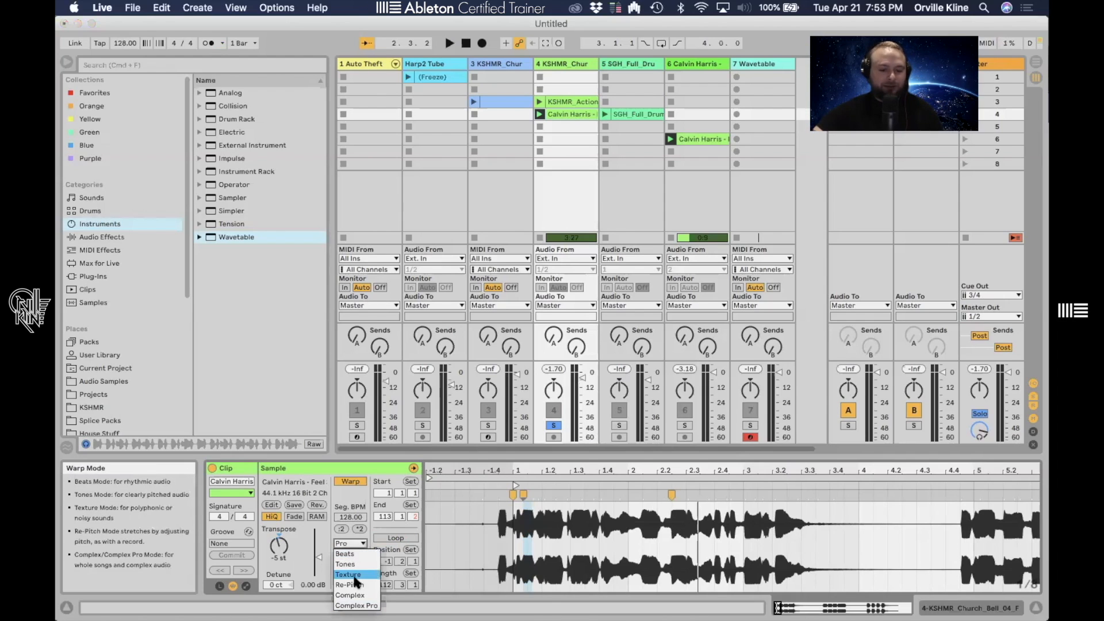
left_click(355, 595)
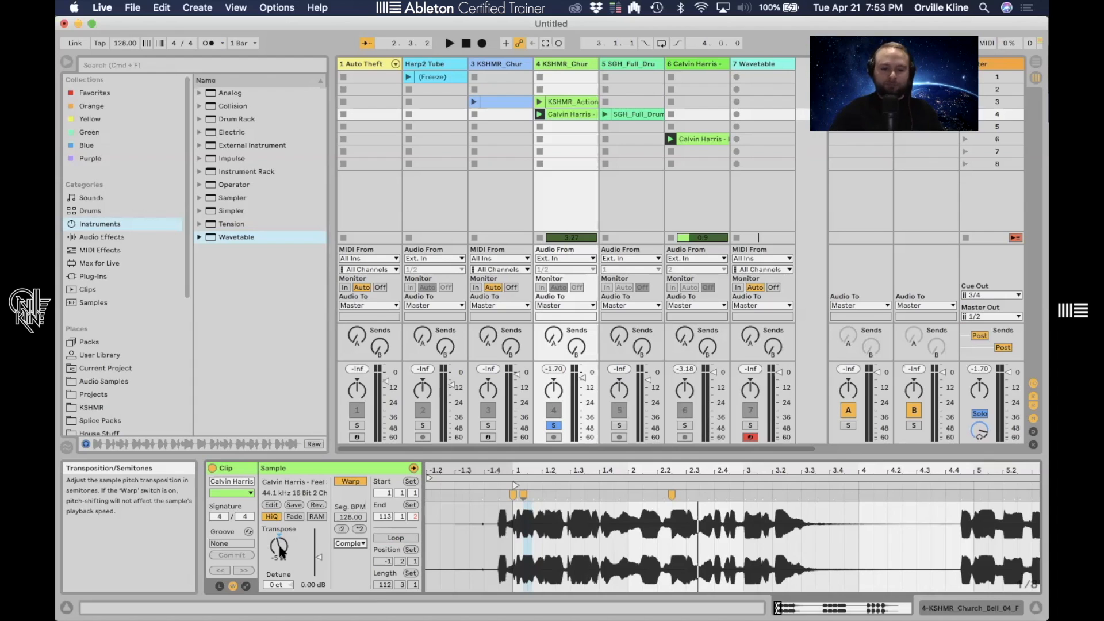
key("space")
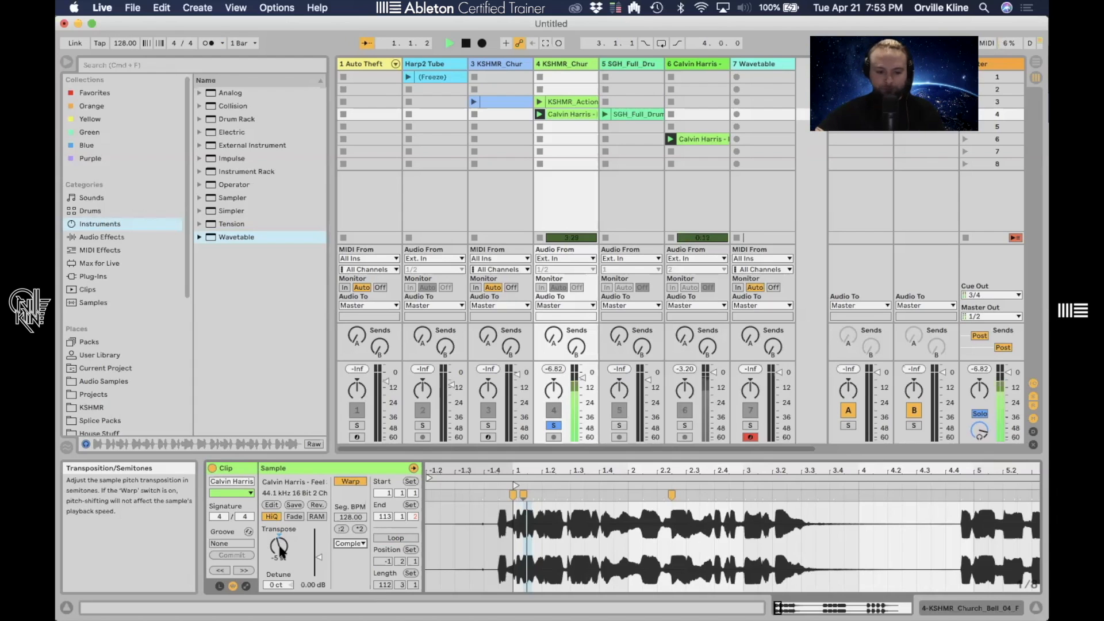
key("space")
- Reset the transposition to 0 semitones and play the clip
double_click(282, 552)
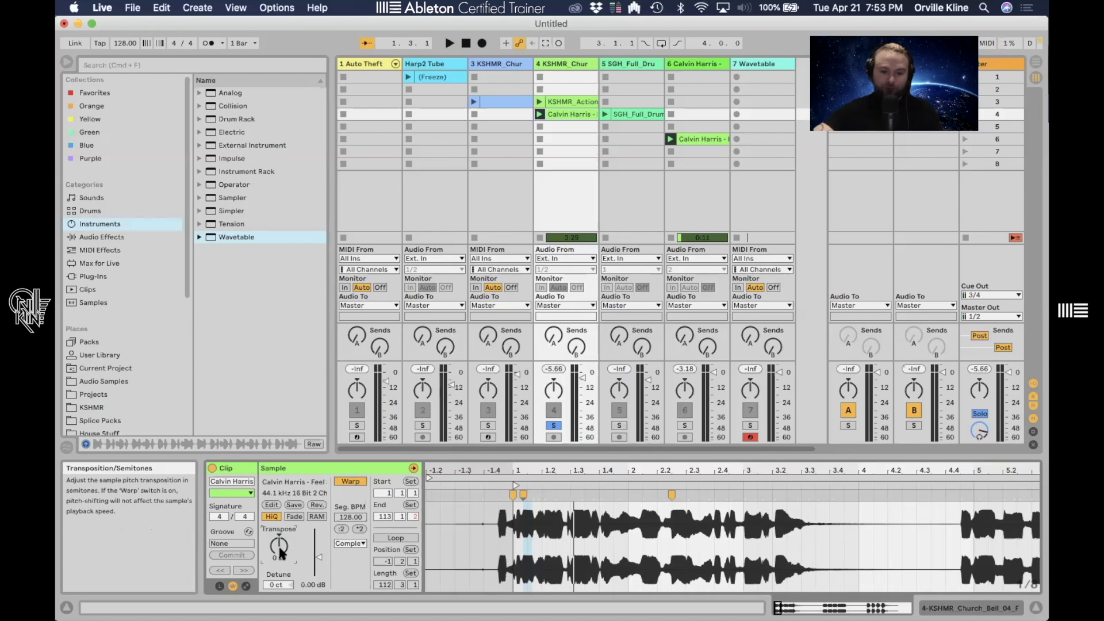
key("space")
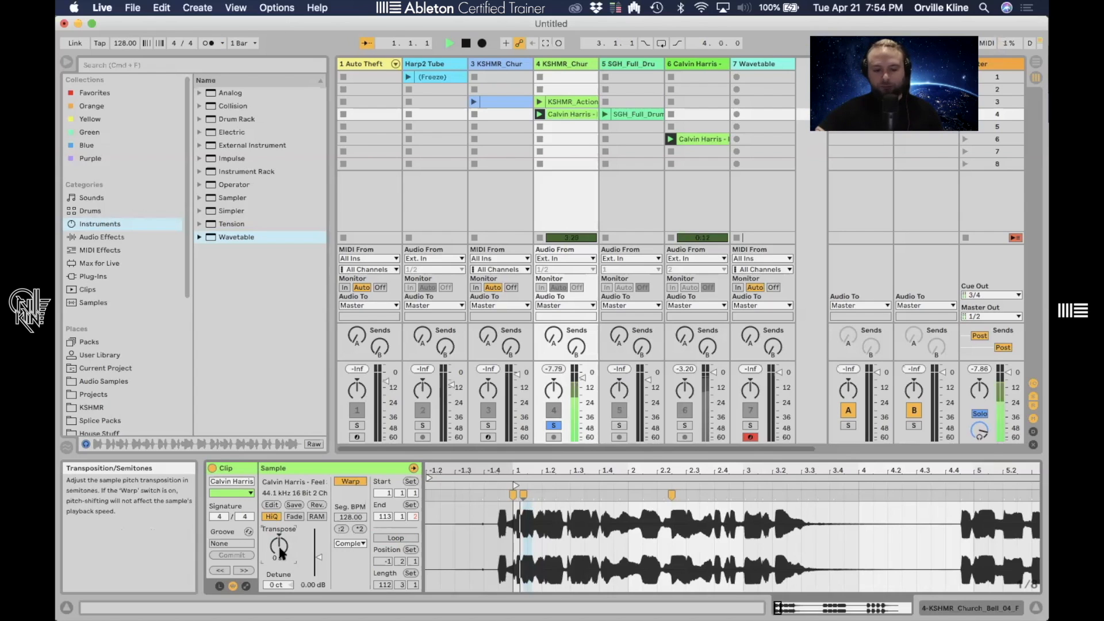
- Transpose the clip up to 13 semitones and play it
left_click_drag(279, 546, 279, 523)
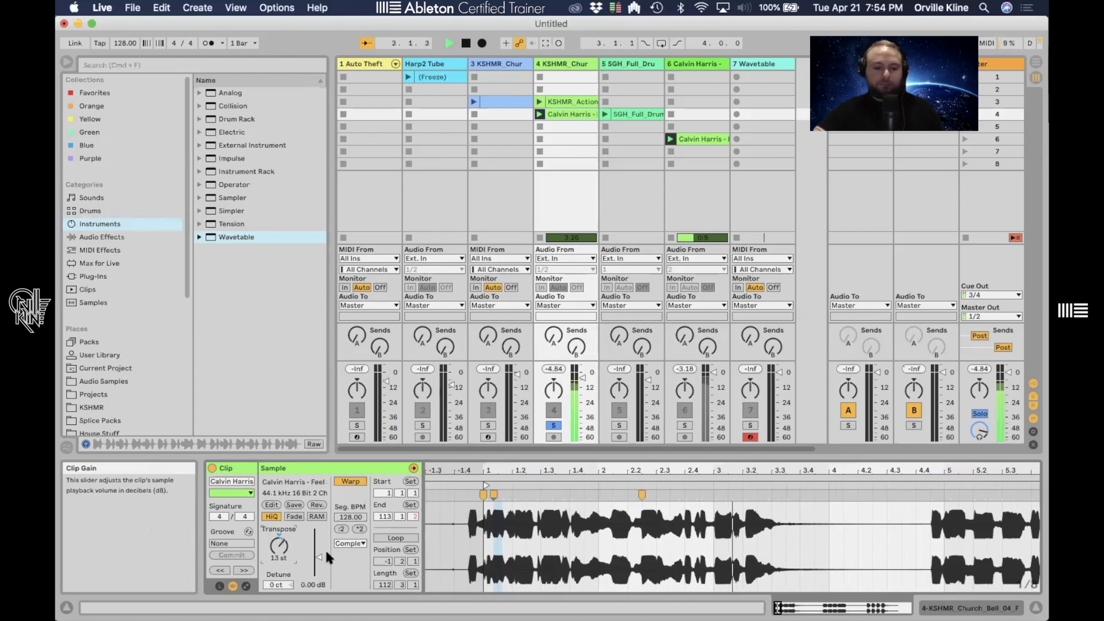
key("space")
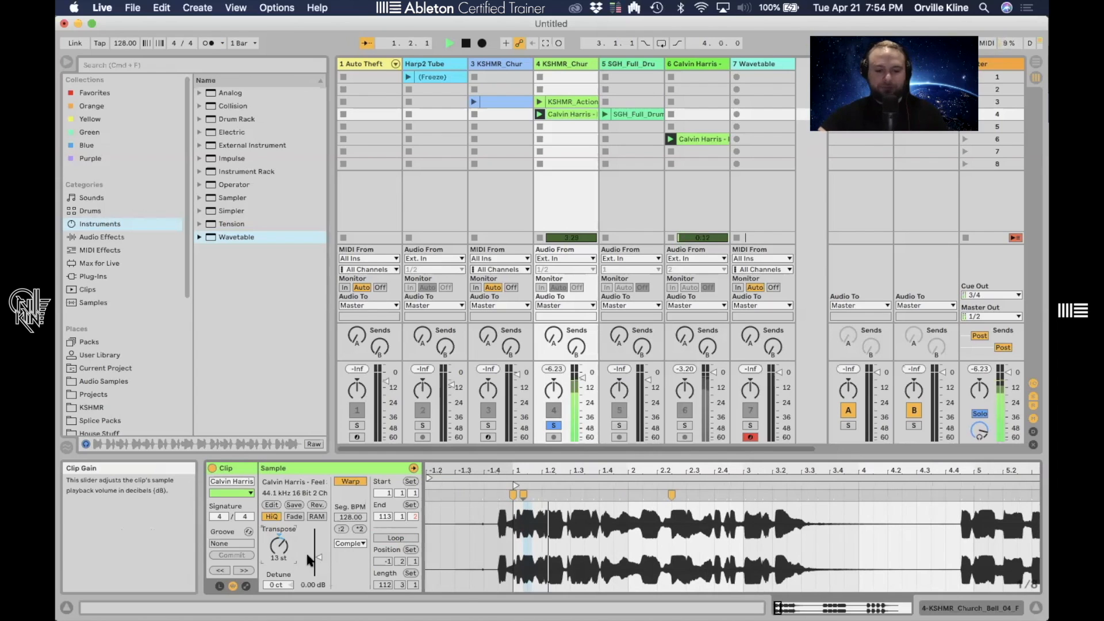
- Transpose the clip down to -13 semitones and play it
mouse_move(279, 545)
left_mouse_down()
mouse_move(279, 577)
mouse_move(279, 538)
mouse_move(278, 560)
mouse_move(279, 547)
left_mouse_up()
key("space")
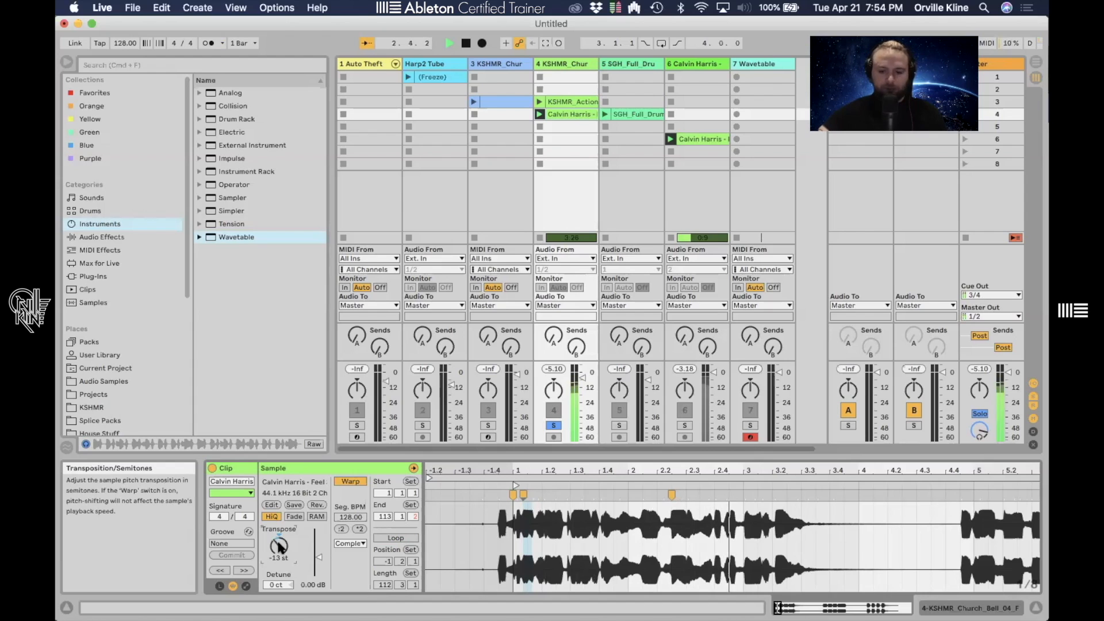
key("space")
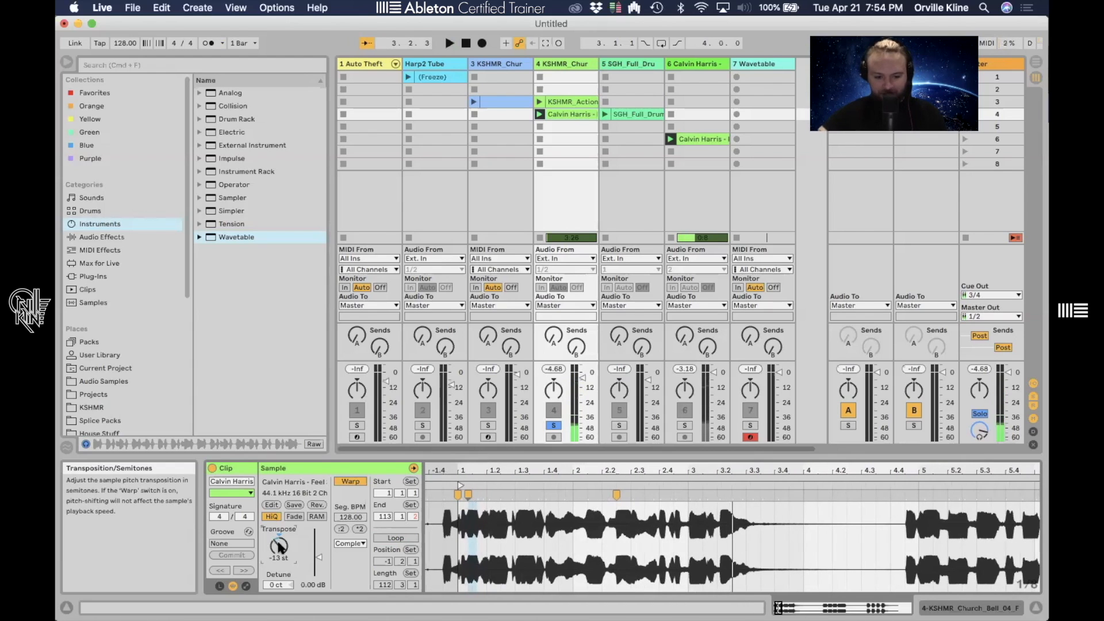
- Reset the vocal clip's transposition to 0 semitones and switch its warp mode to Complex Pro
key("Delete")
left_click(348, 544)
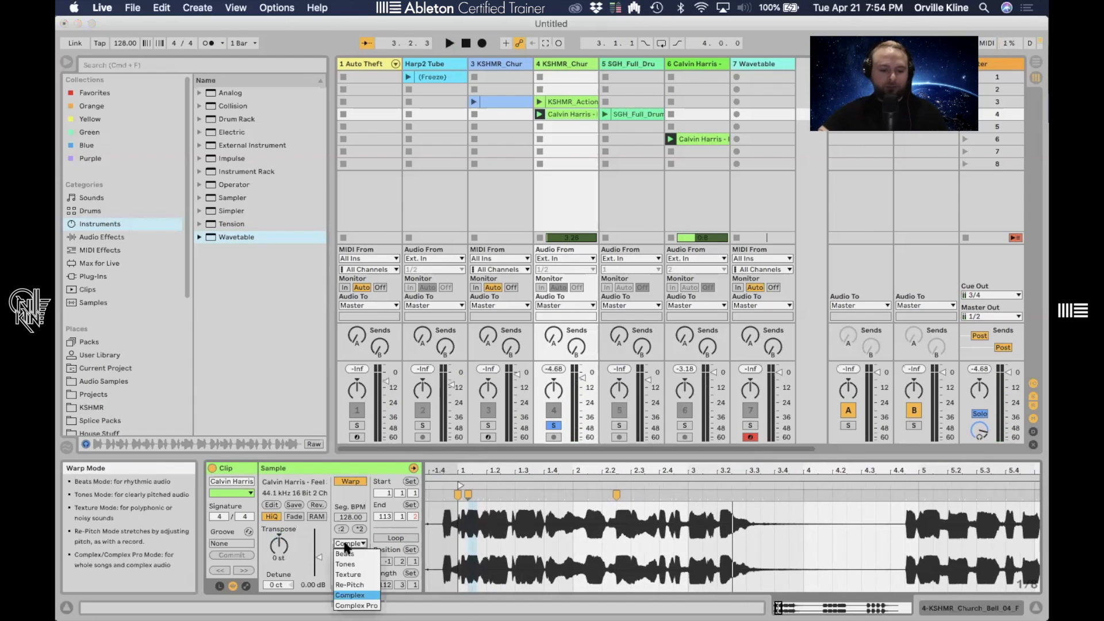
left_click(351, 595)
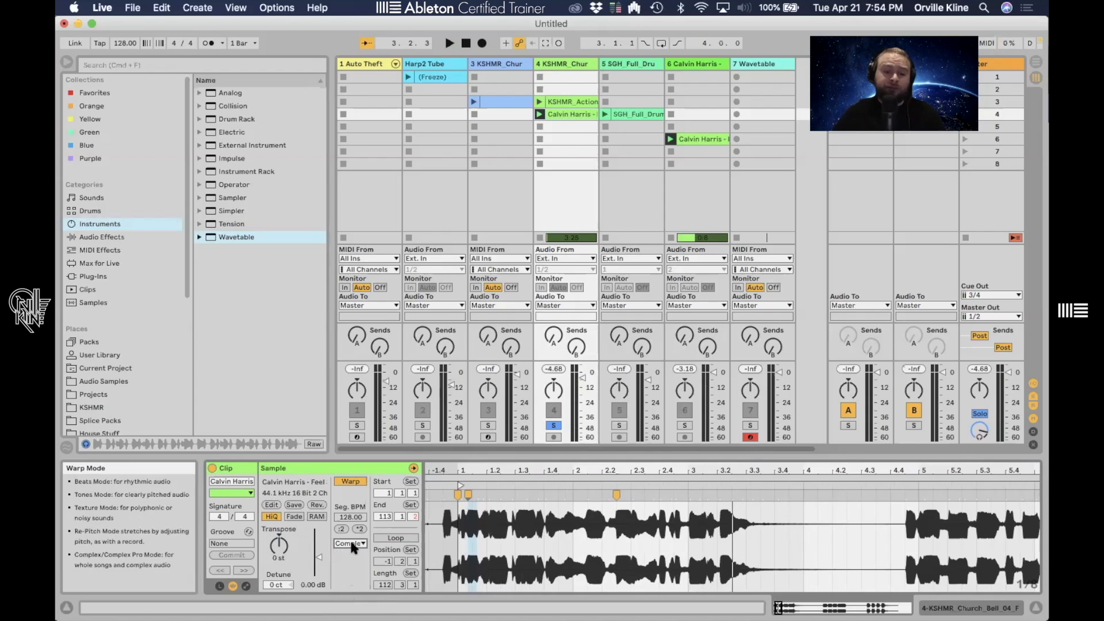
left_click(349, 543)
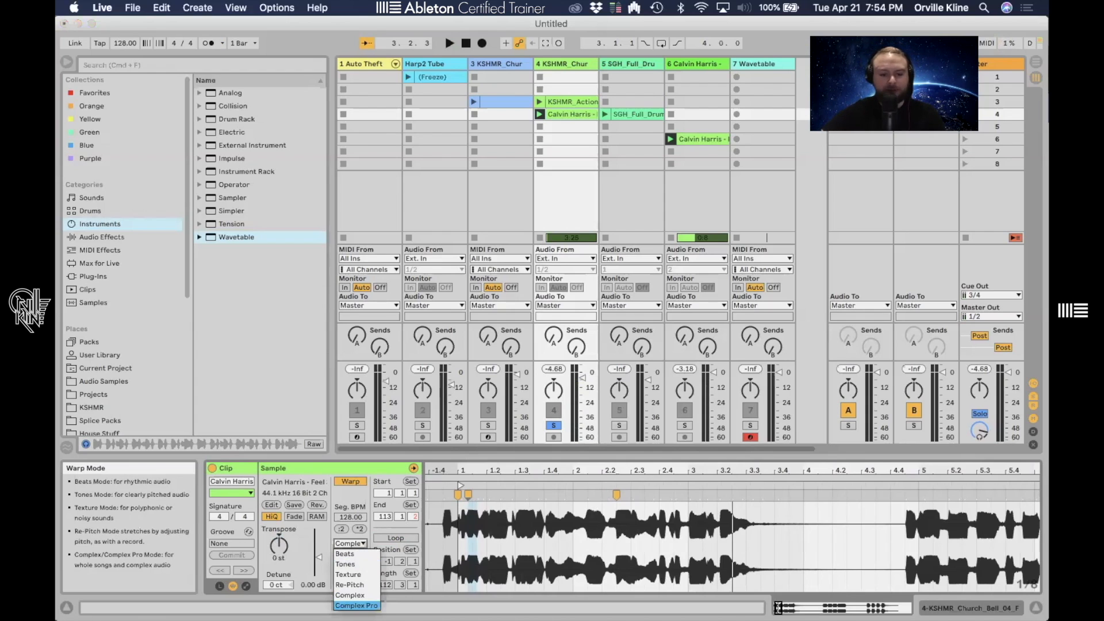
left_click(356, 605)
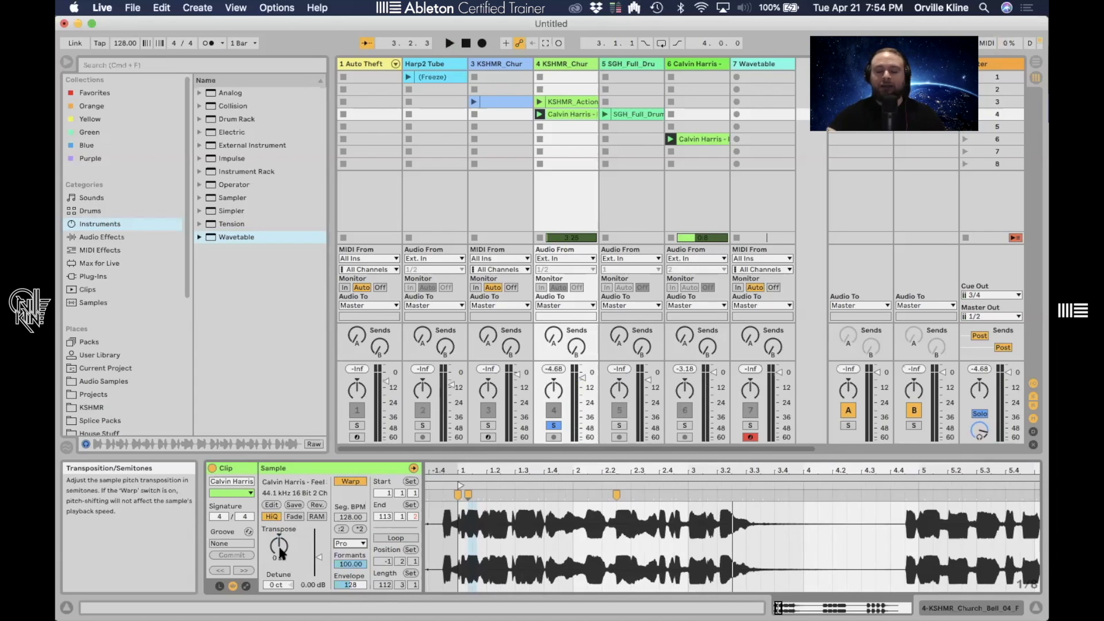
- Transpose the clip up to 7 semitones and play it in Complex Pro mode
left_click_drag(279, 548, 280, 537)
key("space")
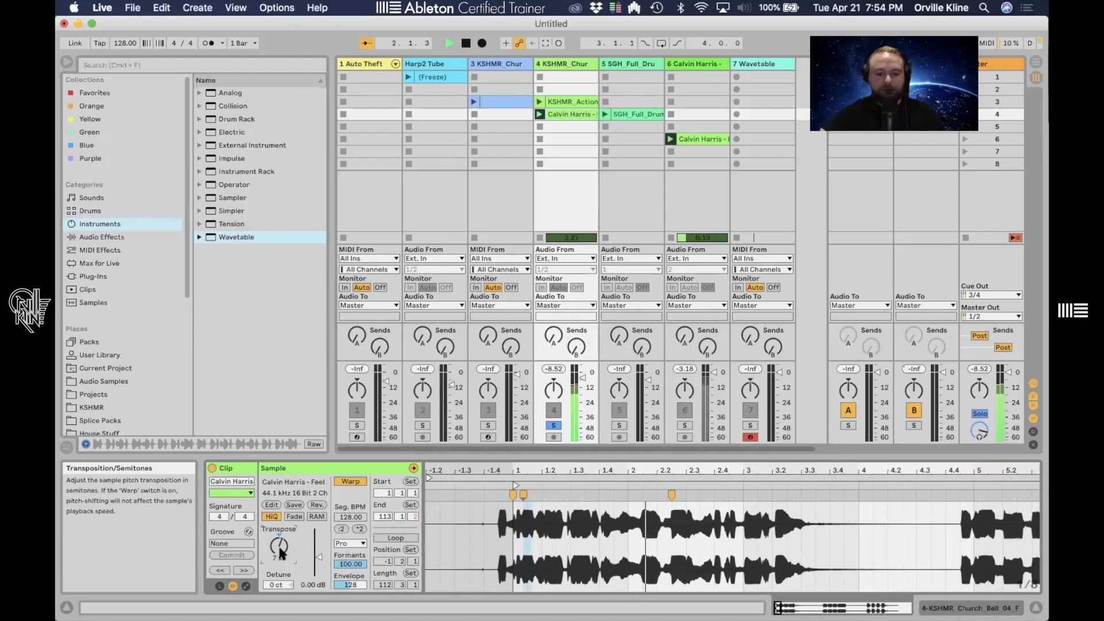
key("space")
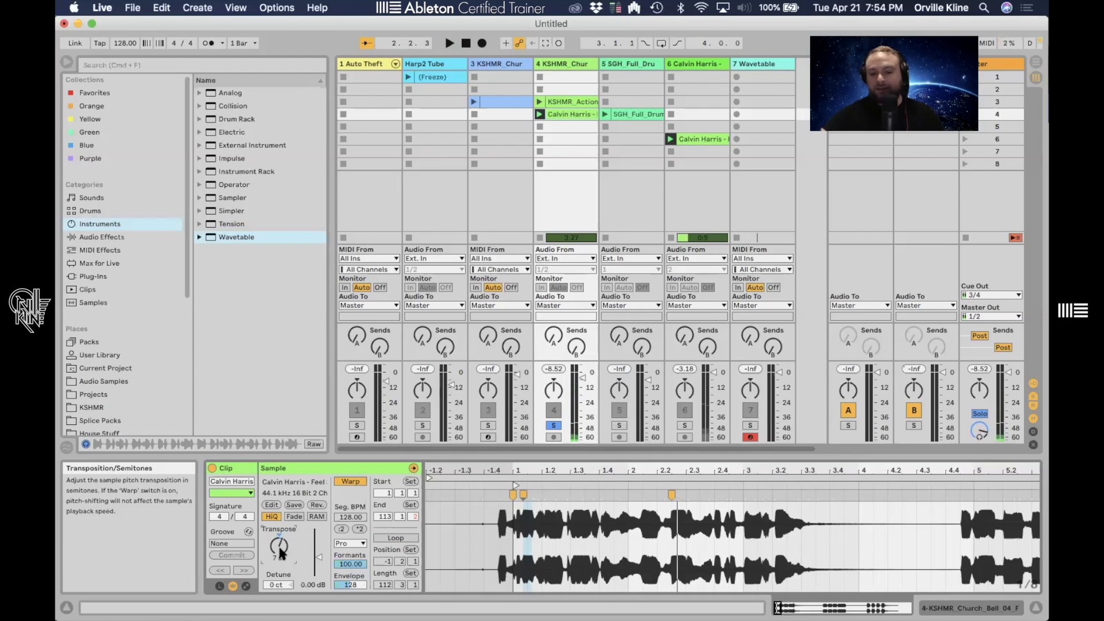
- Switch the warp mode to Complex and play the transposed clip for comparison
left_click(348, 543)
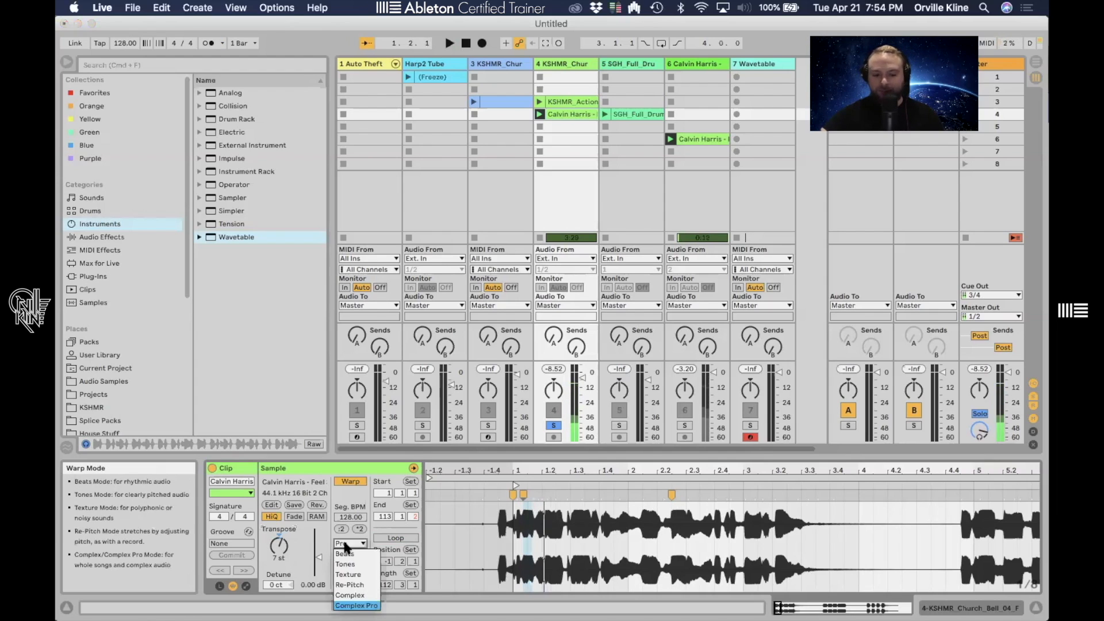
left_click(352, 595)
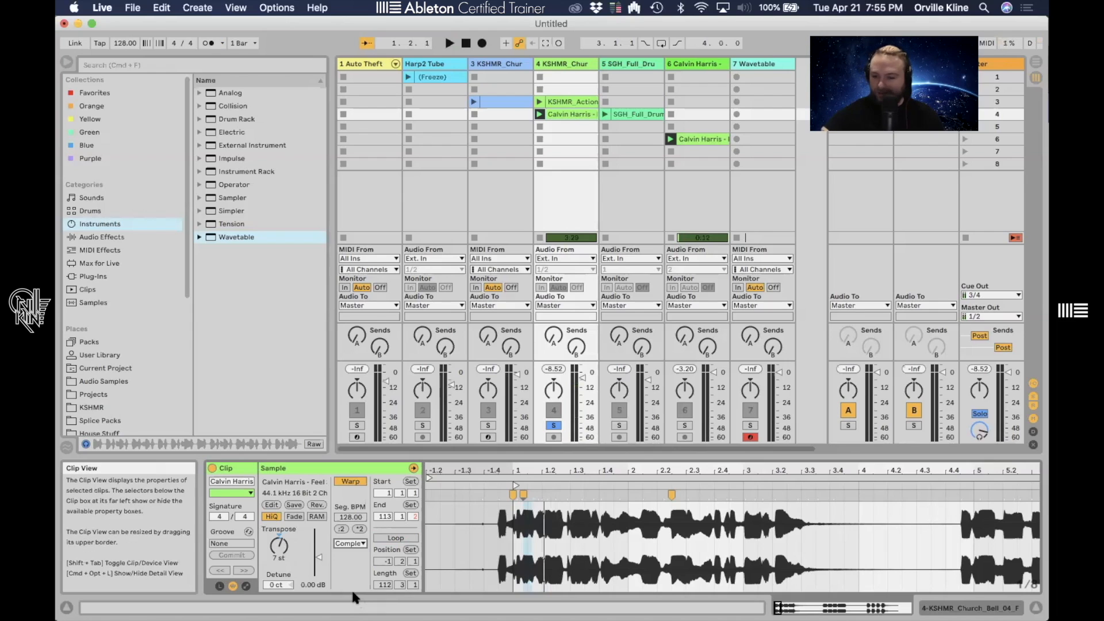
key("space")
key("space")
- Switch the warp mode back to Complex Pro and transpose the clip down to -7 semitones
left_click(350, 543)
left_click(357, 603)
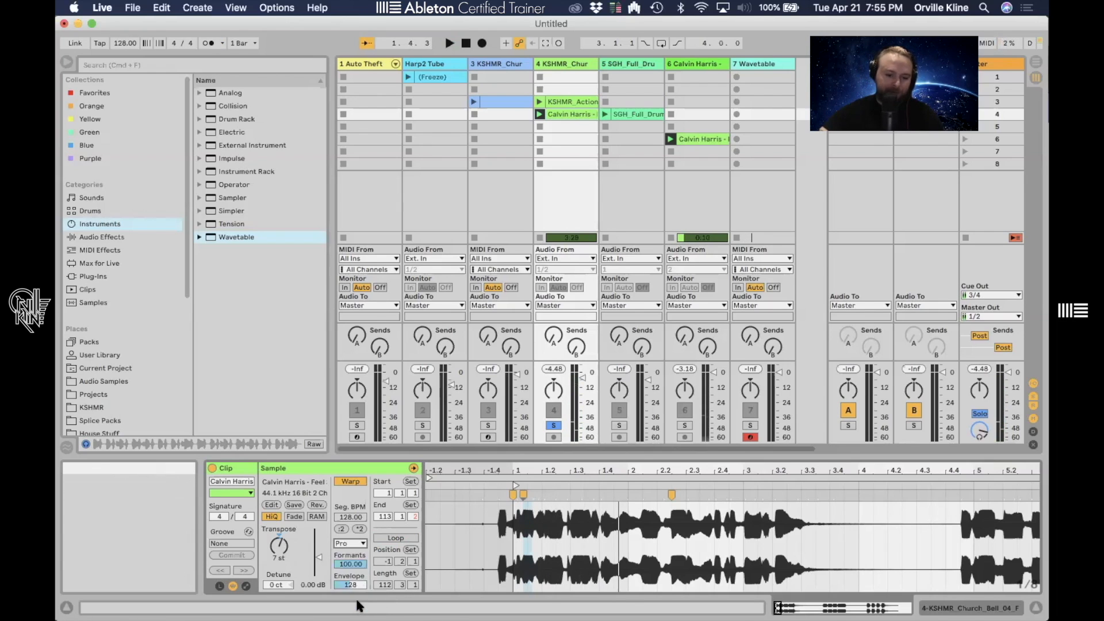
left_click_drag(278, 545, 279, 592)
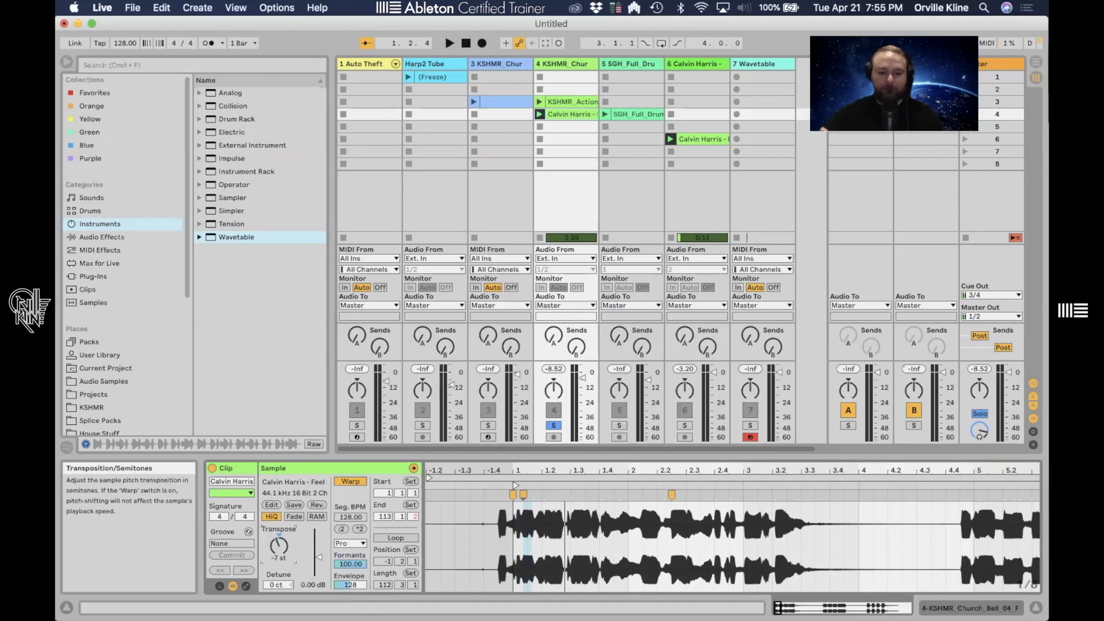
- Switch the warp mode to Complex and play the clip at -7 semitones
left_click(350, 543)
left_click(351, 595)
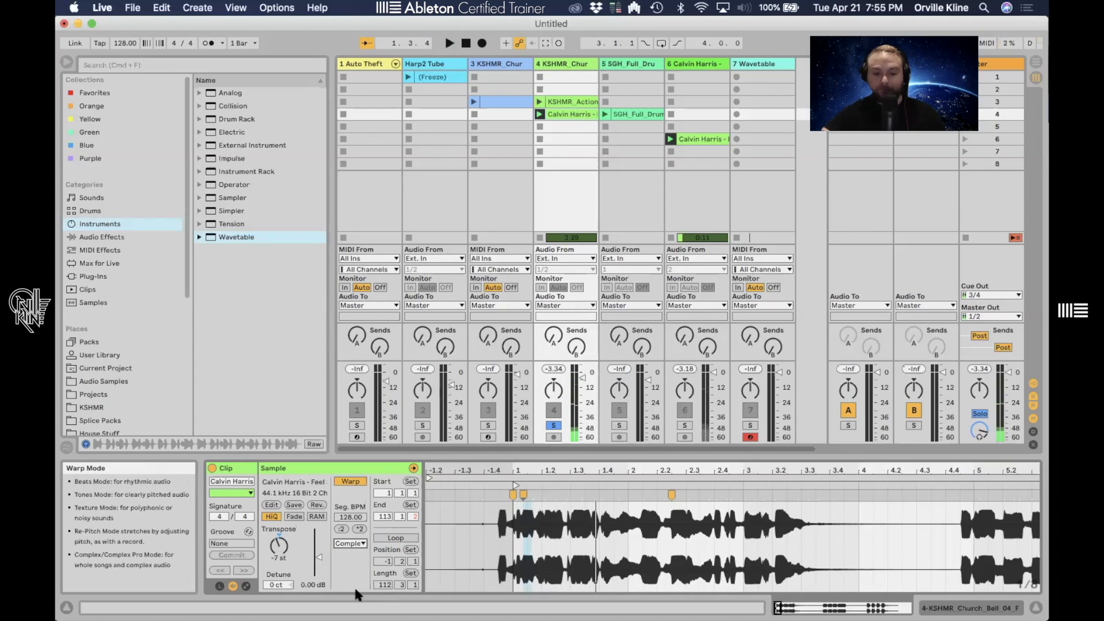
key("space")
- Reset the transposition to 0 semitones and leave the warp mode set to Complex
double_click(283, 545)
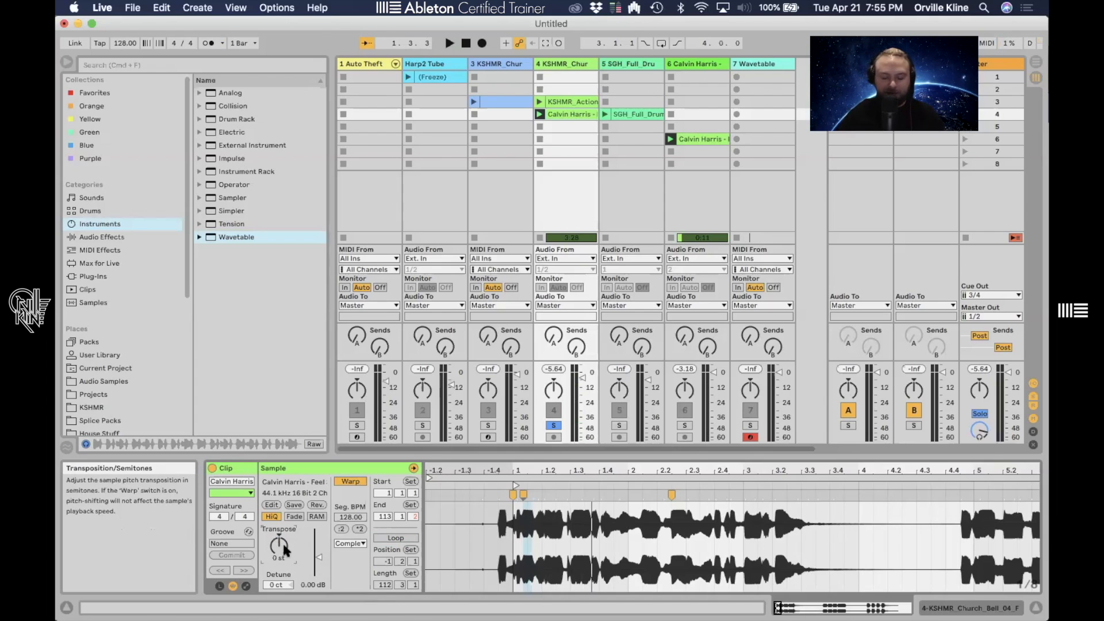
left_click(349, 542)
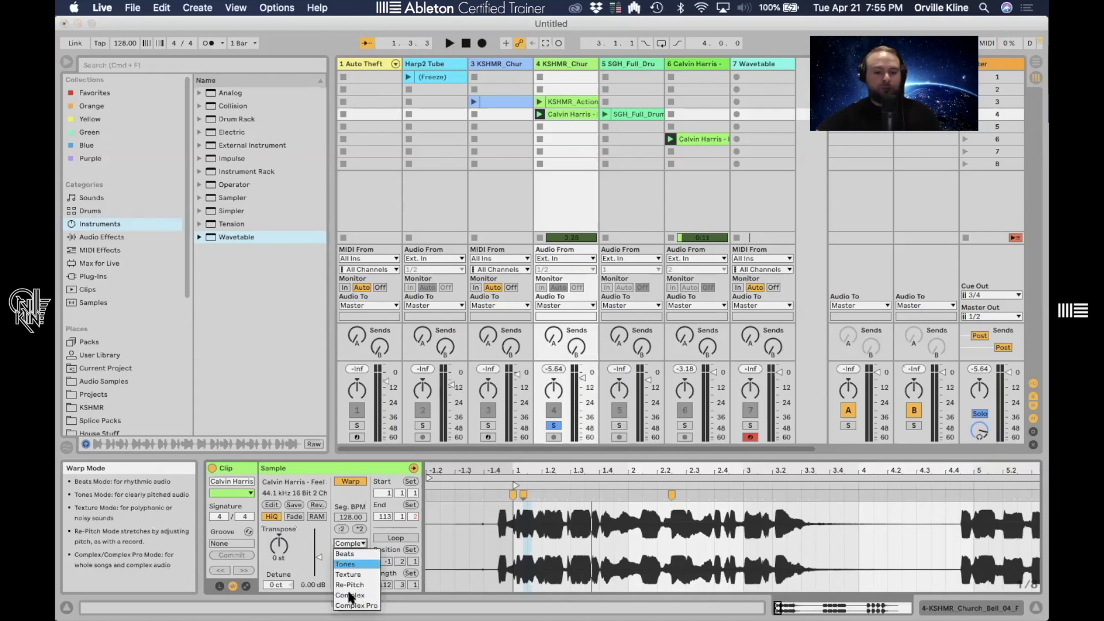
left_click(356, 605)
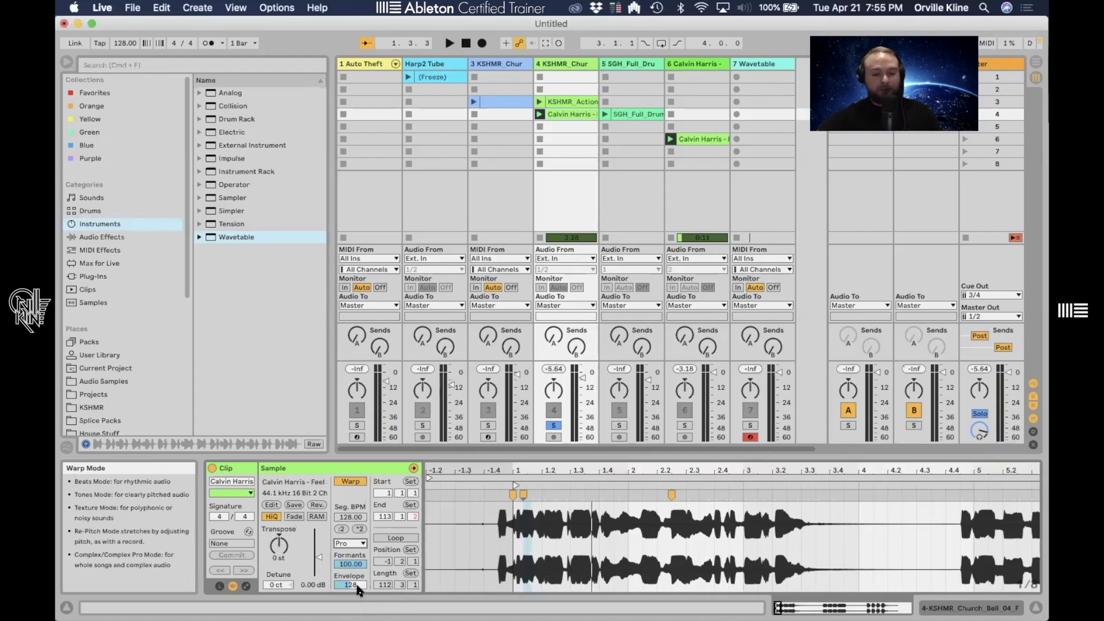
left_click(358, 543)
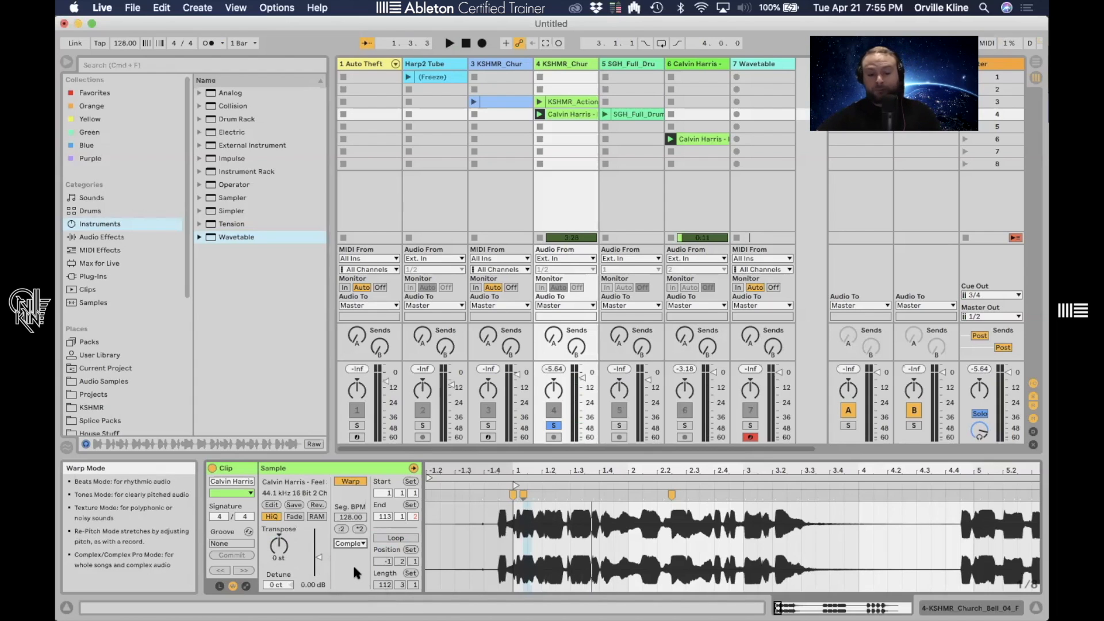
left_click(350, 543)
left_click(352, 543)
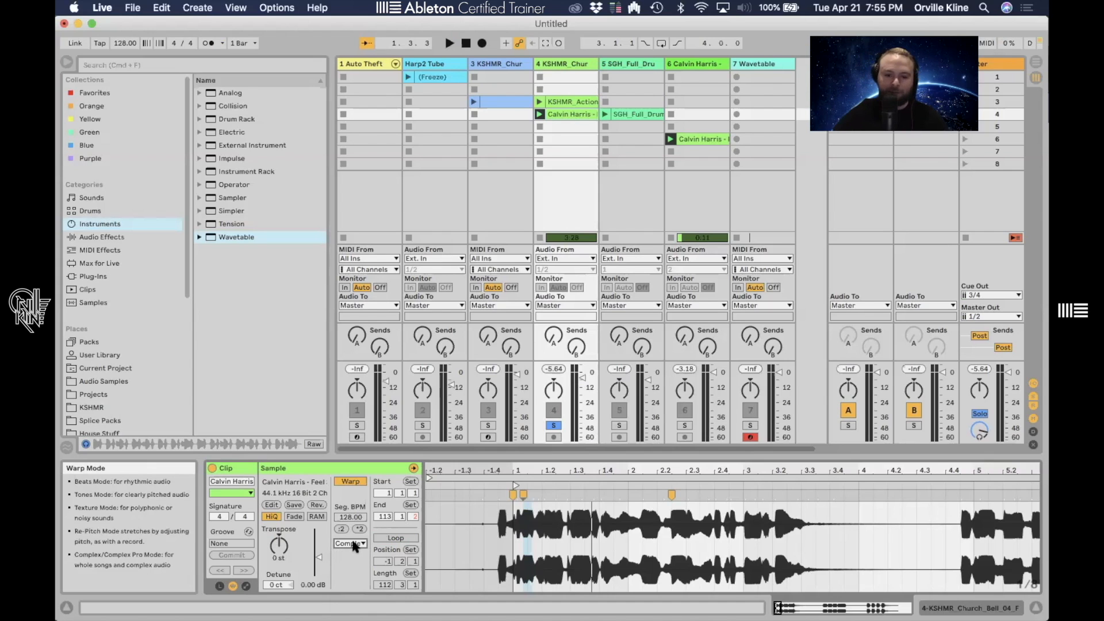
- Unsolo the vocal track
left_click(553, 425)
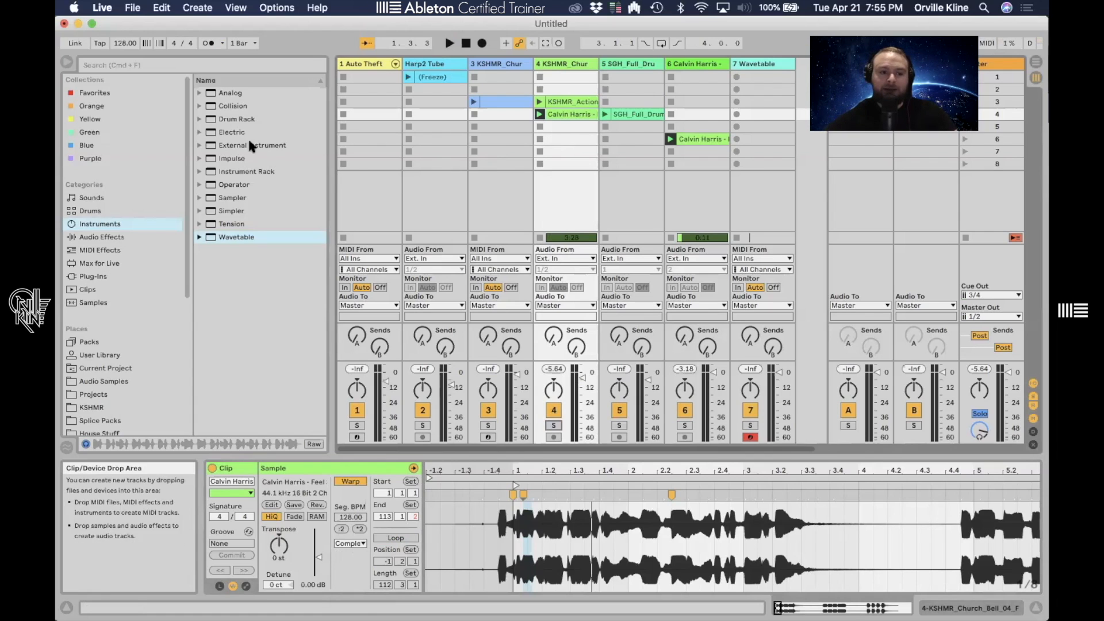
scroll(164, 279, "down", 5)
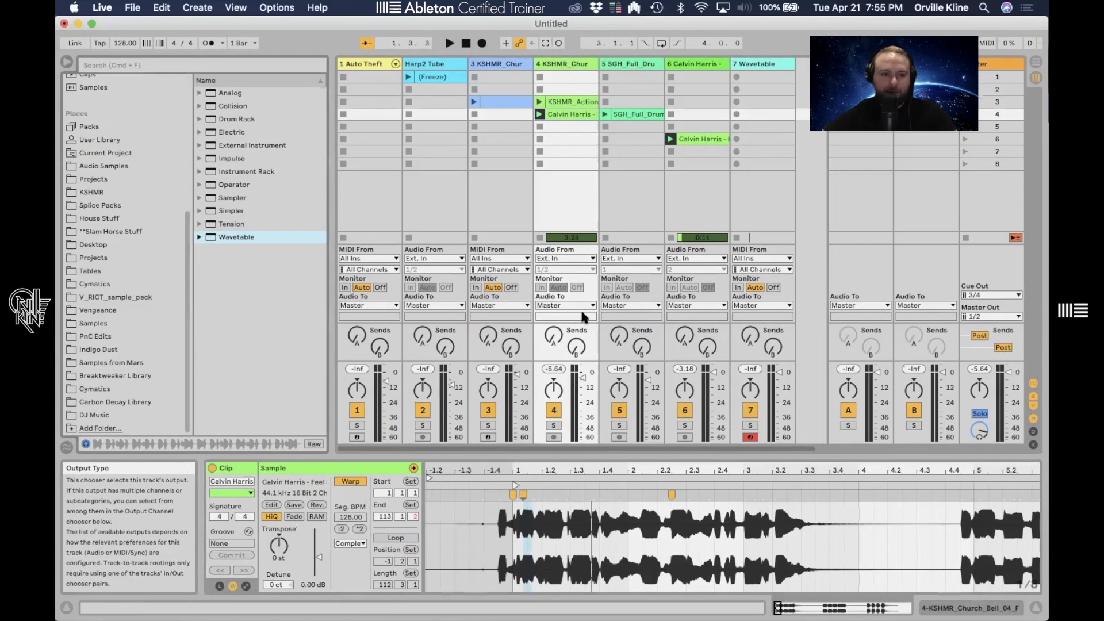
- Import 'Total Science & Mako - Rathbone Strikes Again.mp3' from the DnB folder into track 5's eighth clip slot
key("super+Tab")
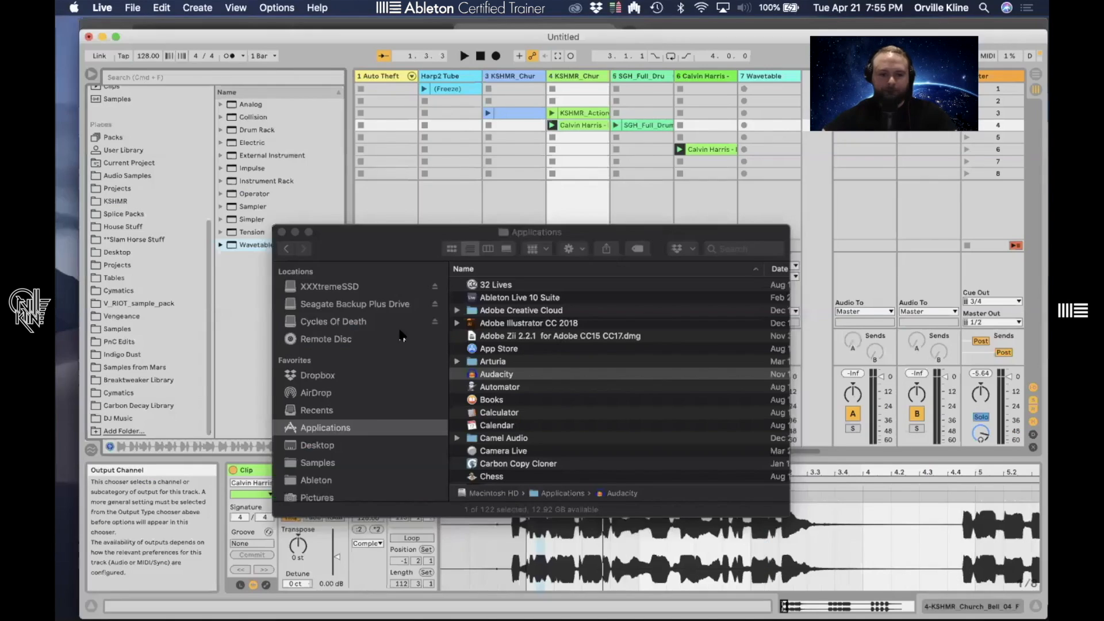
left_click(352, 276)
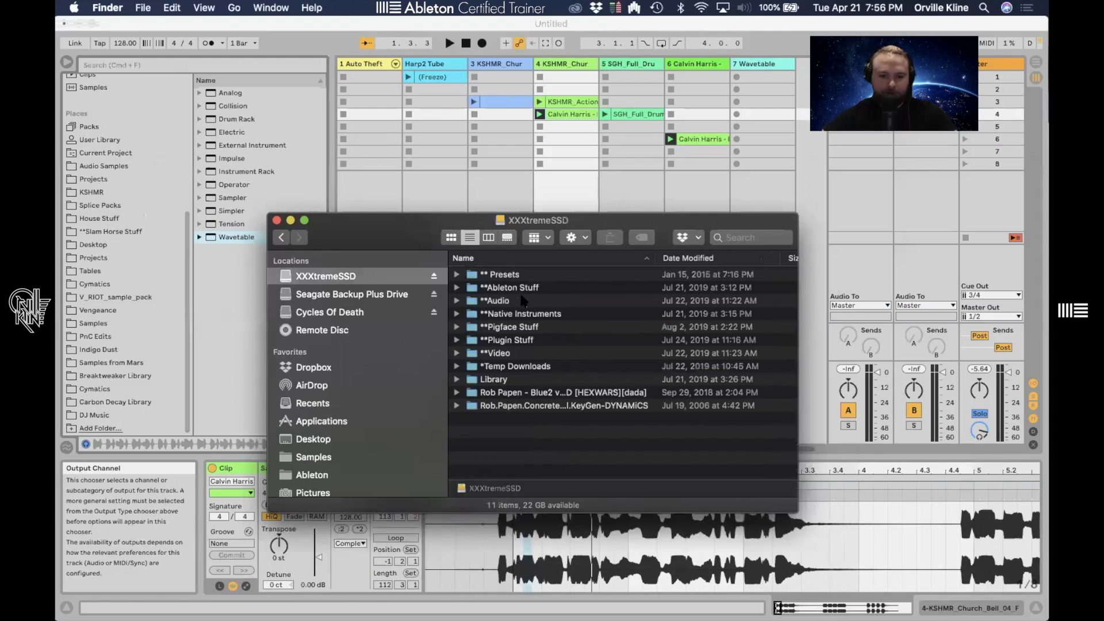
double_click(505, 301)
double_click(506, 290)
left_click_drag(374, 236, 317, 252)
scroll(563, 433, "down", 5)
scroll(455, 322, "up", 3)
scroll(431, 310, "up", 2)
double_click(431, 306)
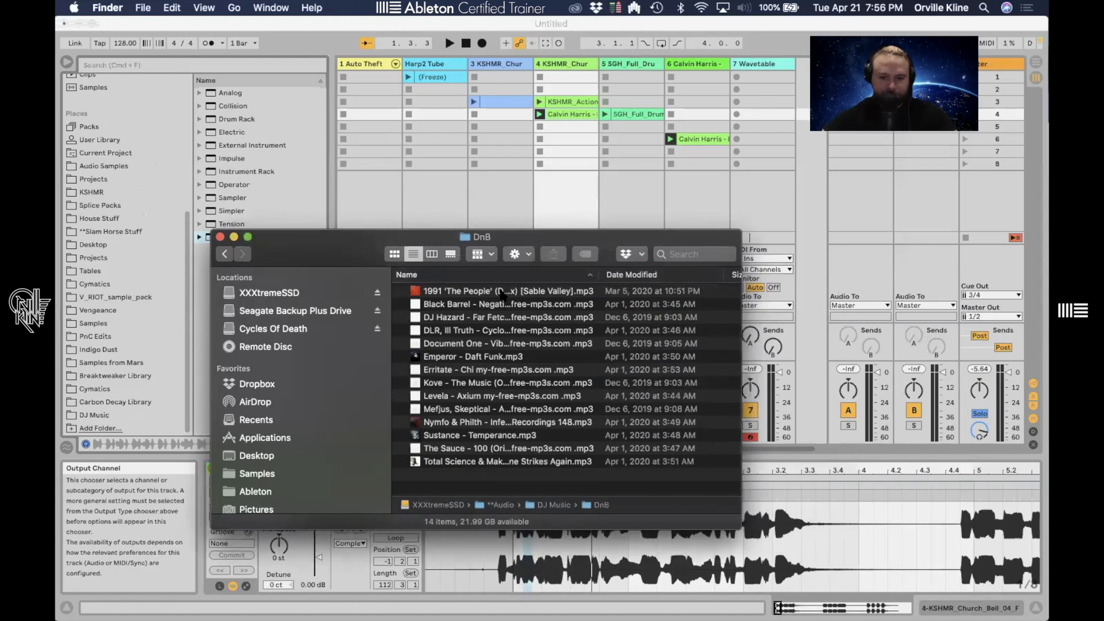
left_click(647, 275)
left_click_drag(403, 236, 371, 360)
left_click_drag(478, 427, 632, 164)
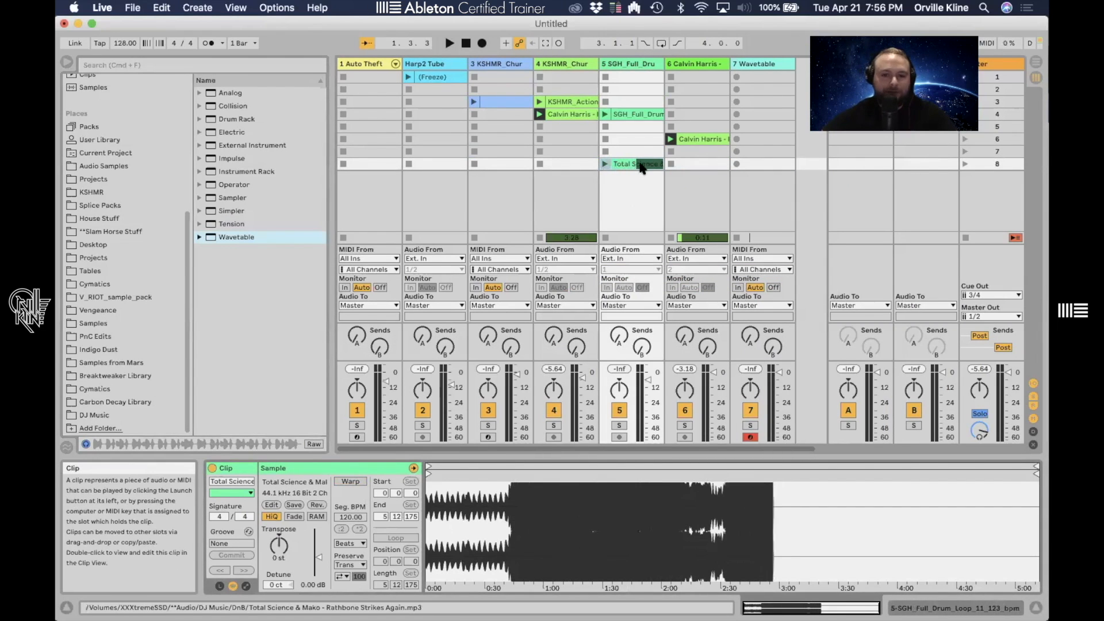
- Stop the vocal track's clip and enable Warp on the new drum and bass clip
left_click(541, 127)
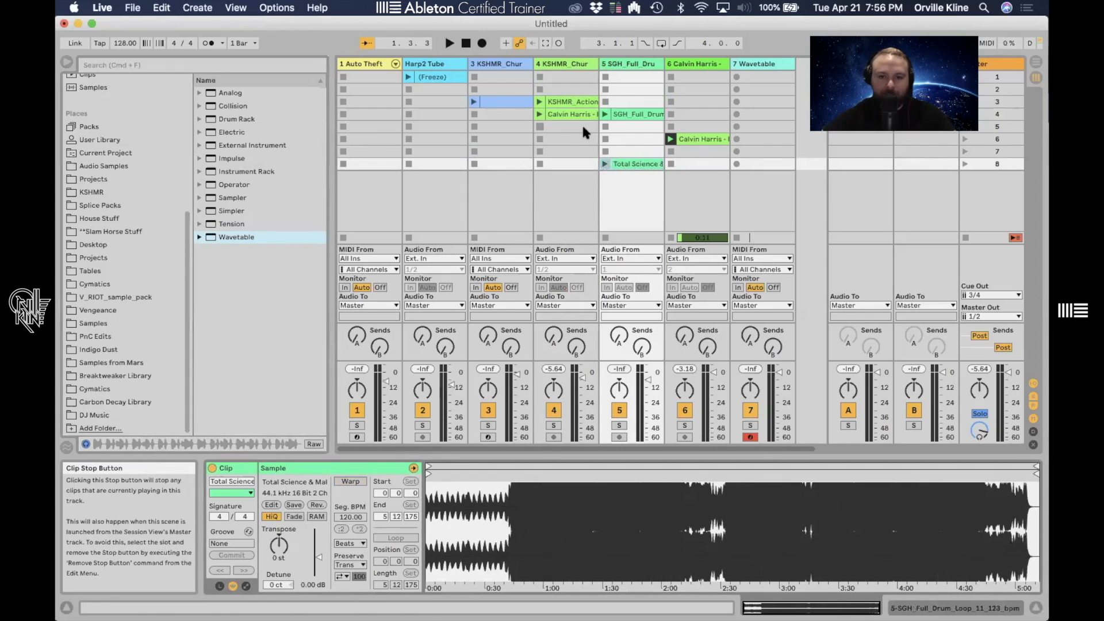
left_click(349, 481)
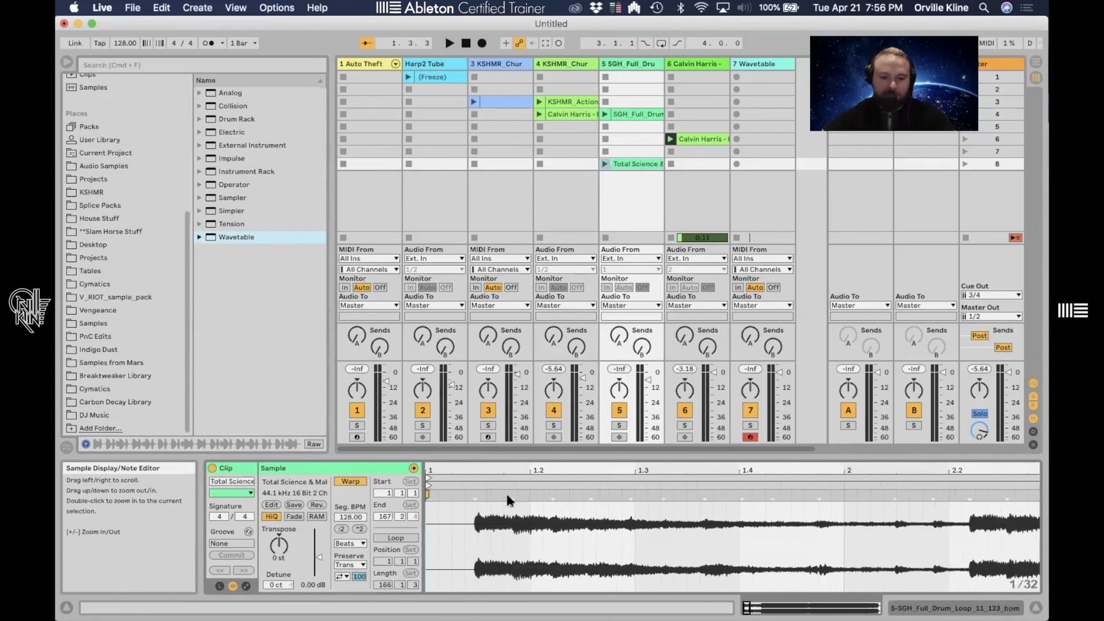
- Set 1.1.1 at the song's first downbeat and warp the clip straight from that point
right_click(475, 493)
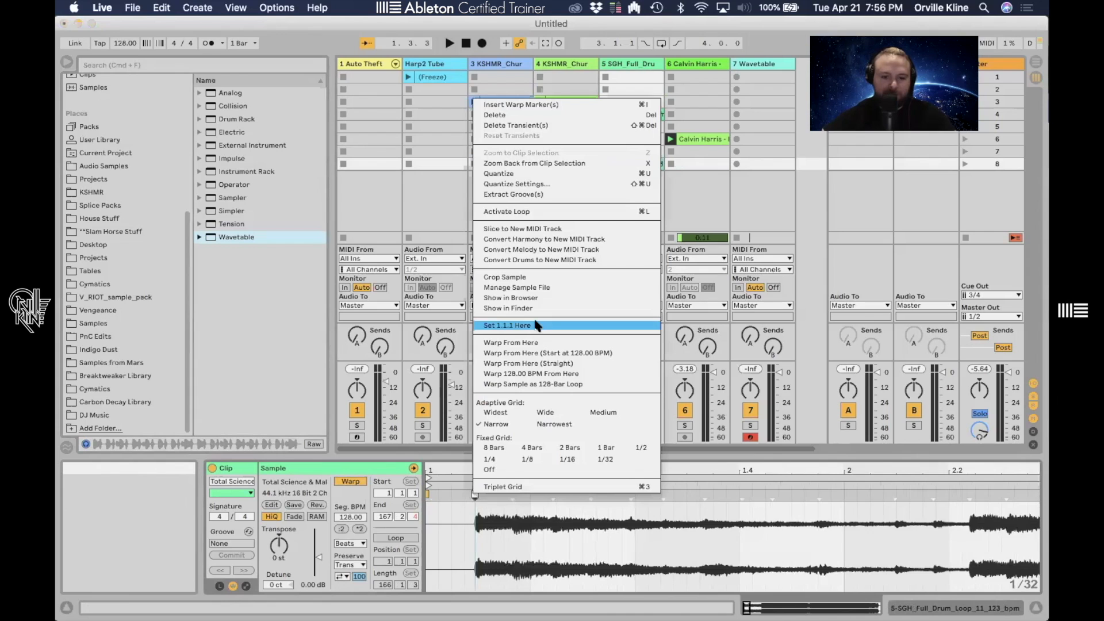
left_click(535, 325)
right_click(475, 495)
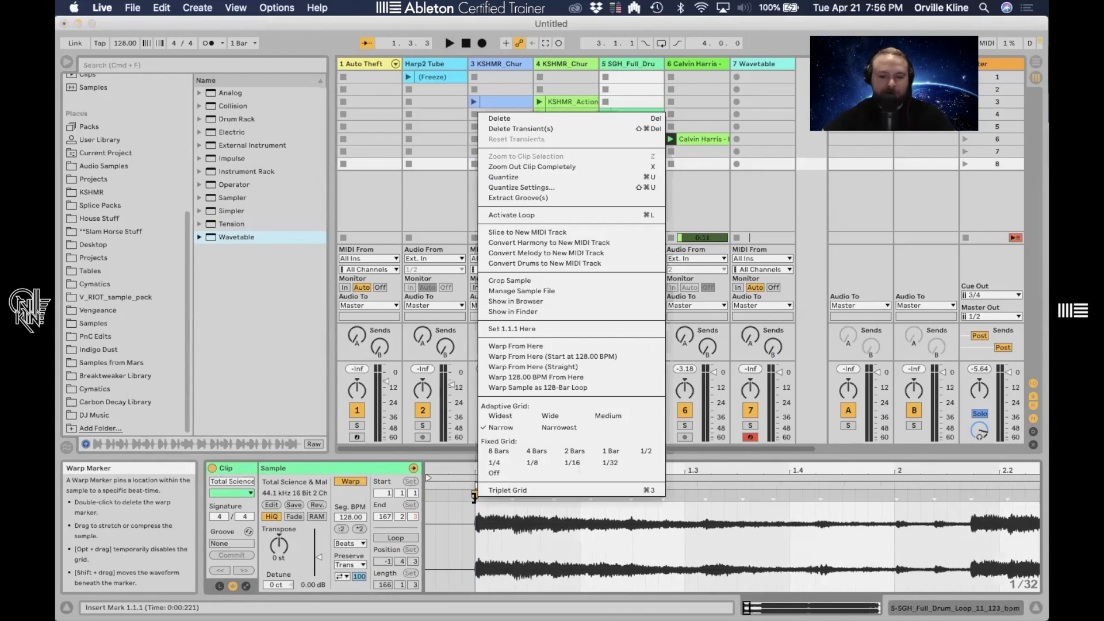
left_click(566, 368)
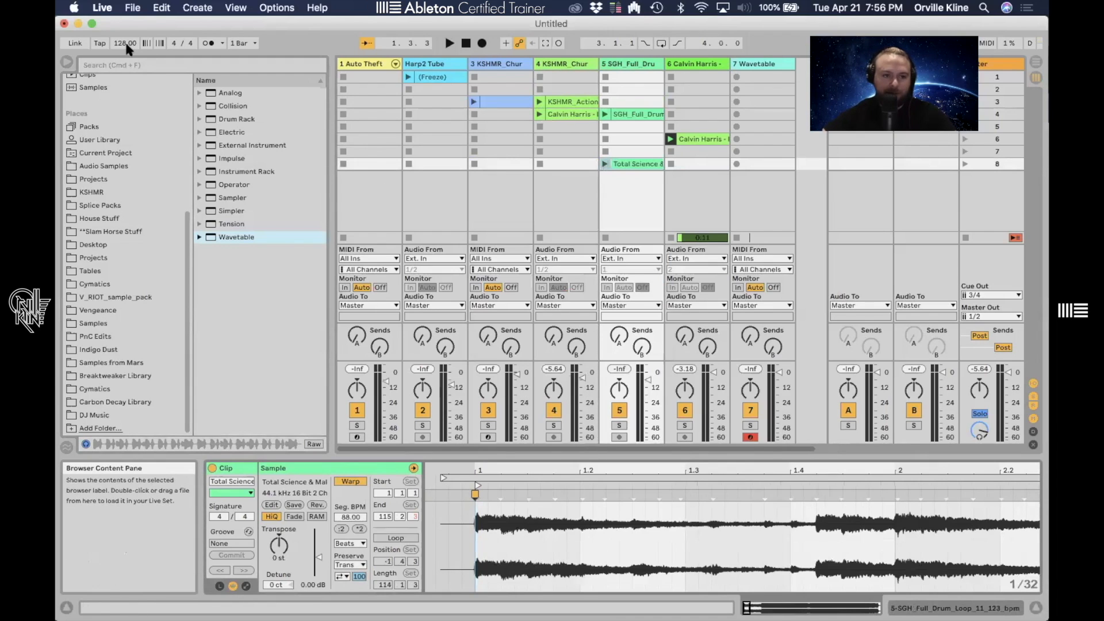
- Set the project tempo to 98 BPM
left_click_drag(126, 45, 126, 51)
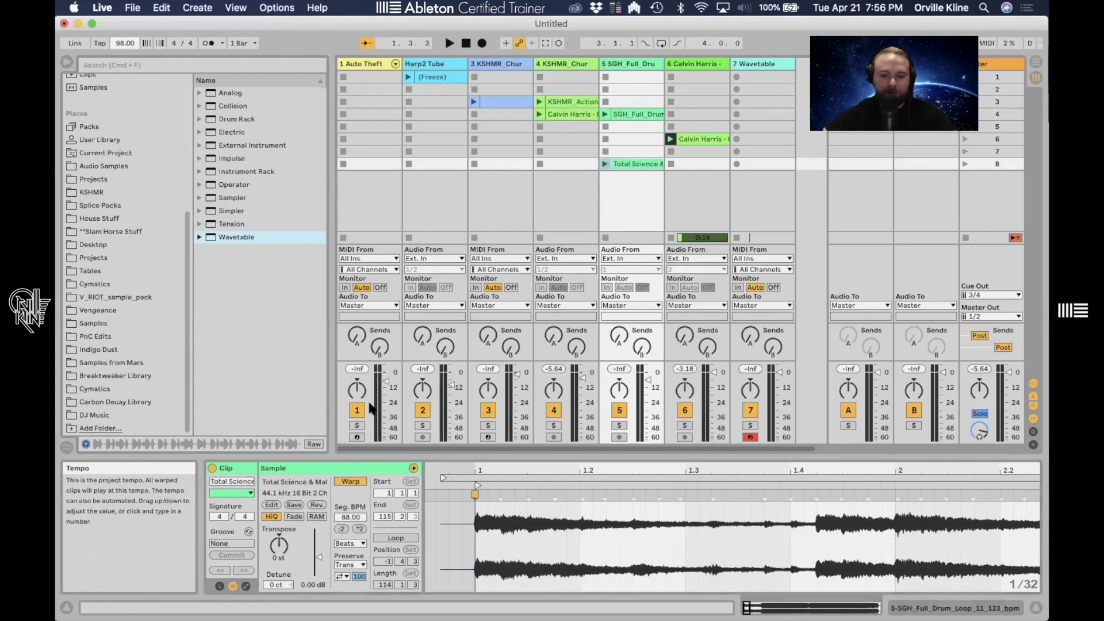
left_click_drag(523, 468, 523, 448)
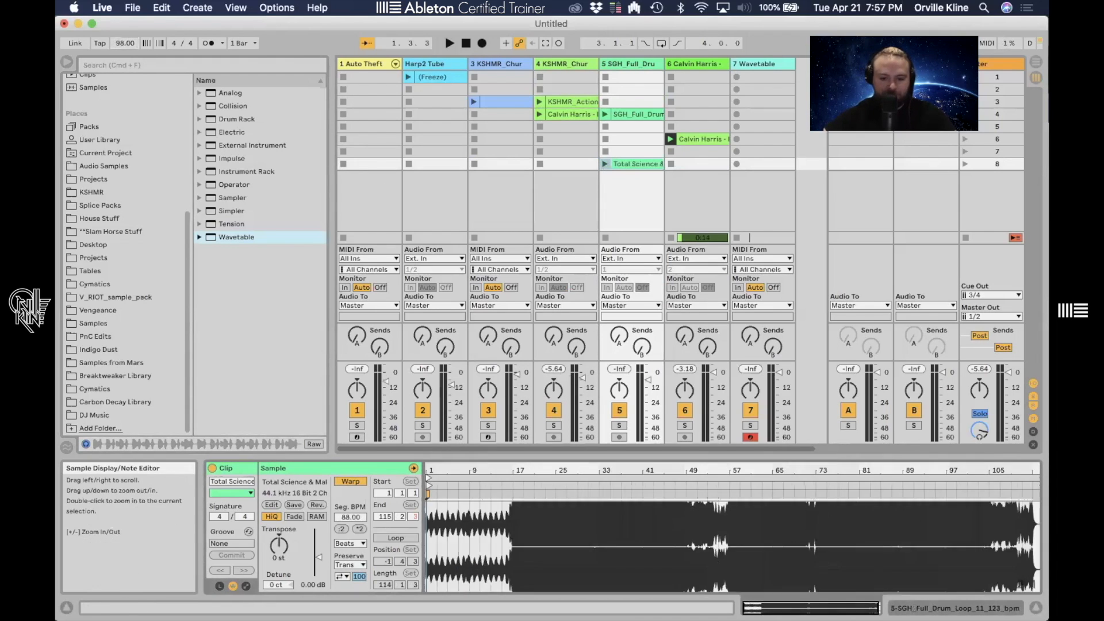
- Launch the drum and bass clip and stop the clip playing in track 6
left_click(605, 163)
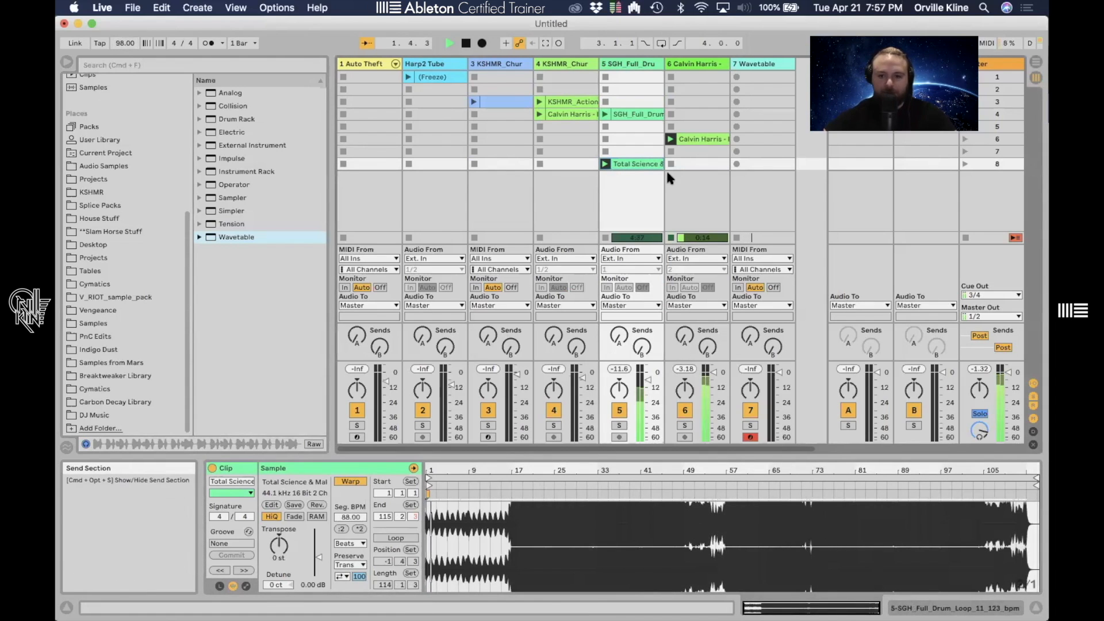
left_click(671, 238)
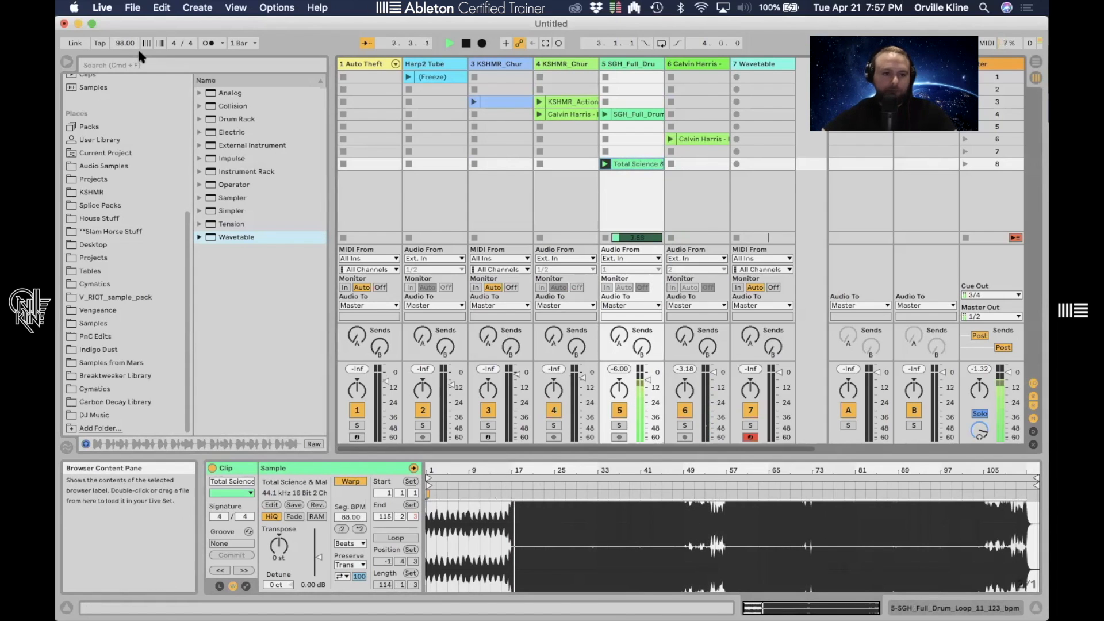
- Raise the project tempo to 107 BPM while the song plays
left_click_drag(129, 43, 130, 26)
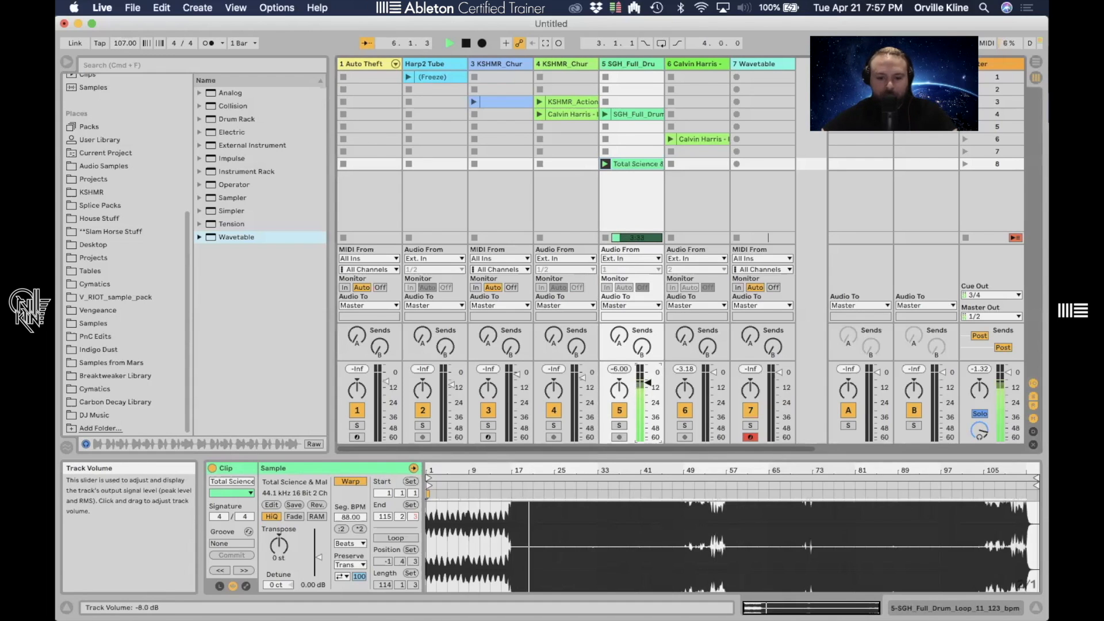
key("space")
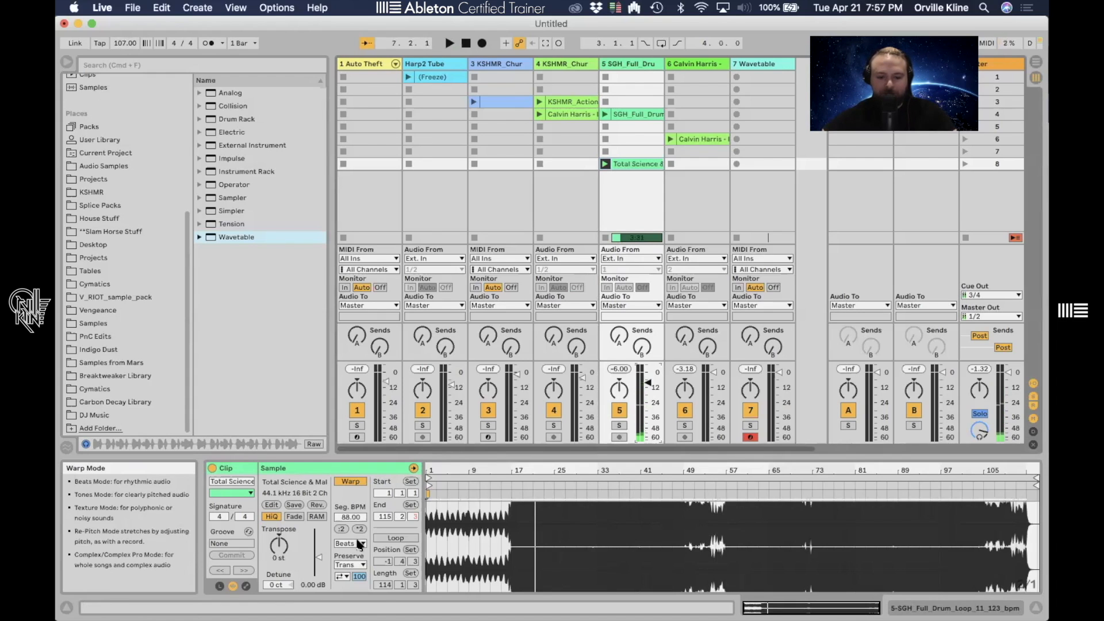
- Switch the song clip's warp mode to Complex and jump playback to a later point in the song
left_click(360, 544)
left_click(351, 596)
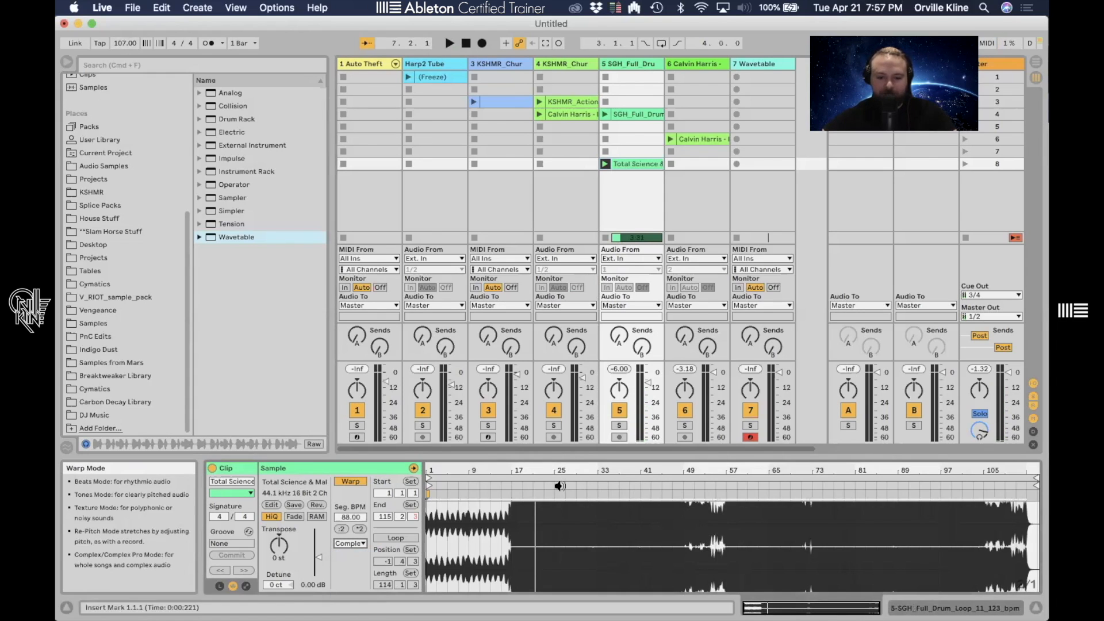
left_click(511, 485)
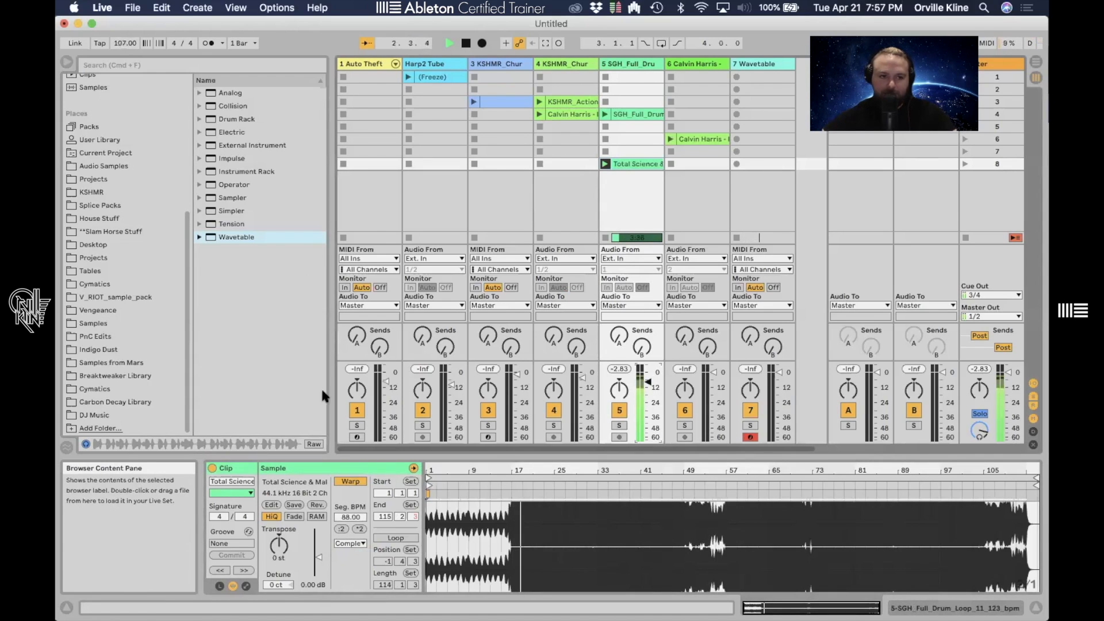
- Switch the song clip's warp mode to Beats, then back to Complex
left_click(351, 543)
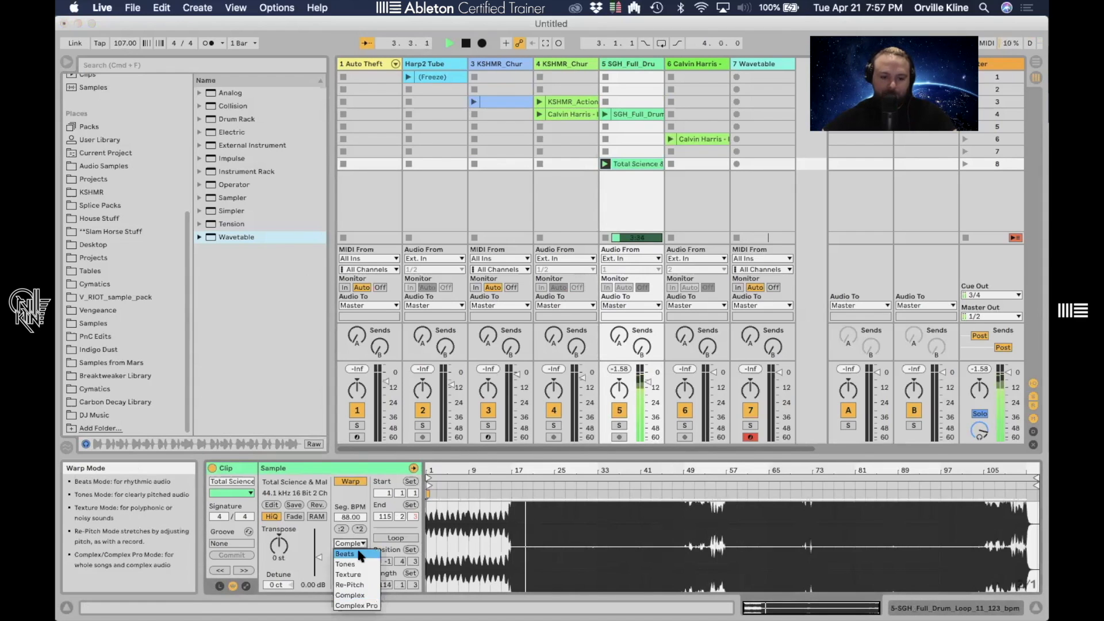
left_click(359, 554)
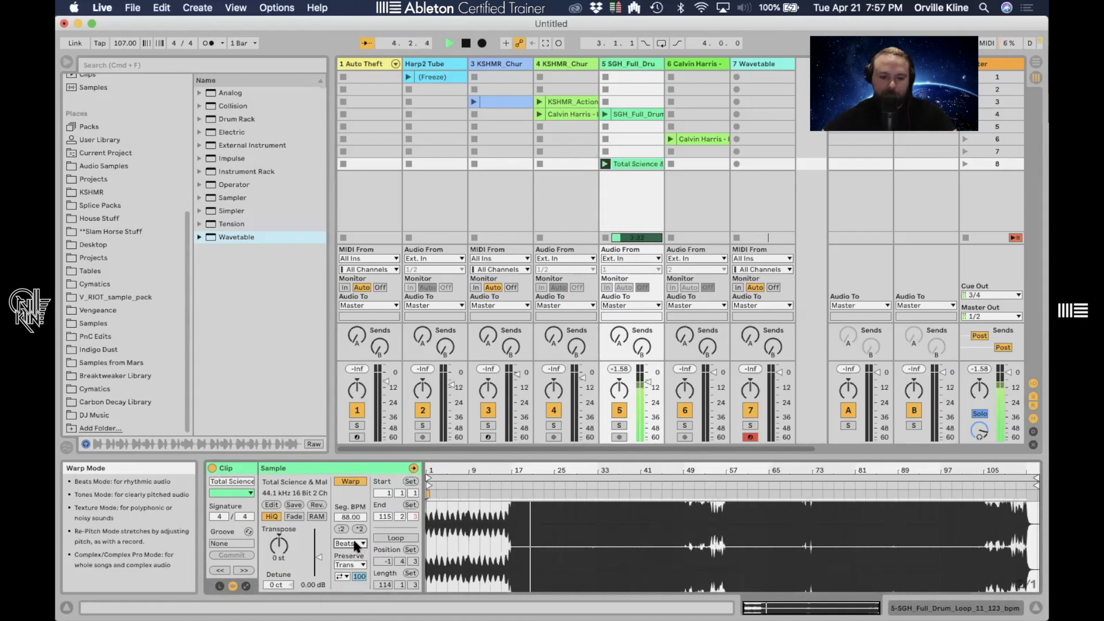
left_click(356, 544)
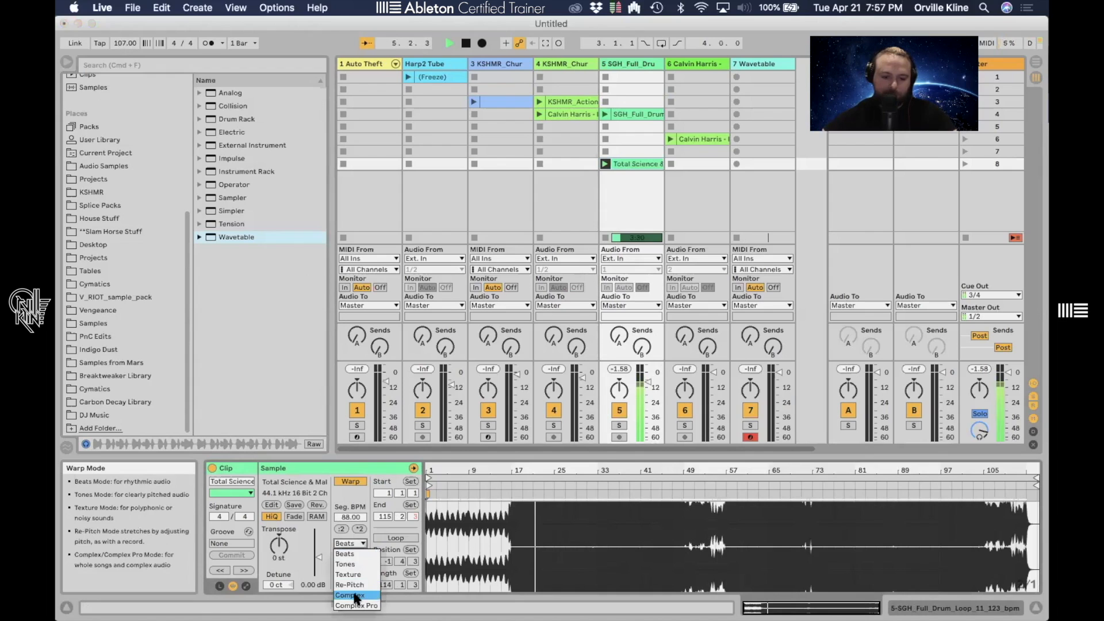
left_click(354, 595)
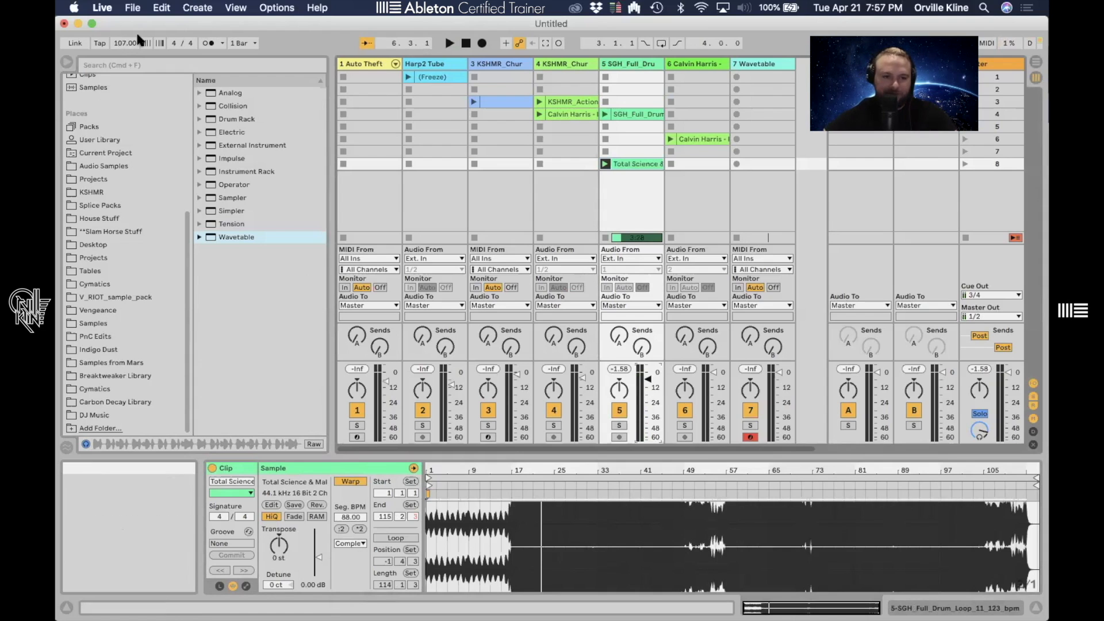
- Switch to Finder and look through the files in the DnB folder
key("super+Tab")
key("super+Tab")
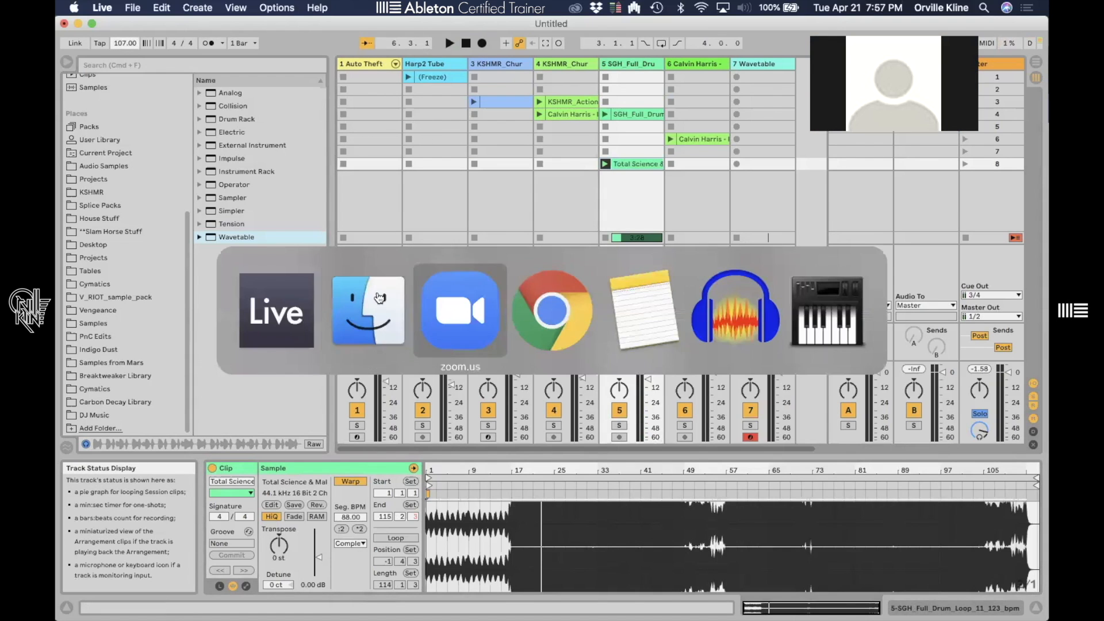
left_click(379, 302)
left_click_drag(315, 371, 267, 271)
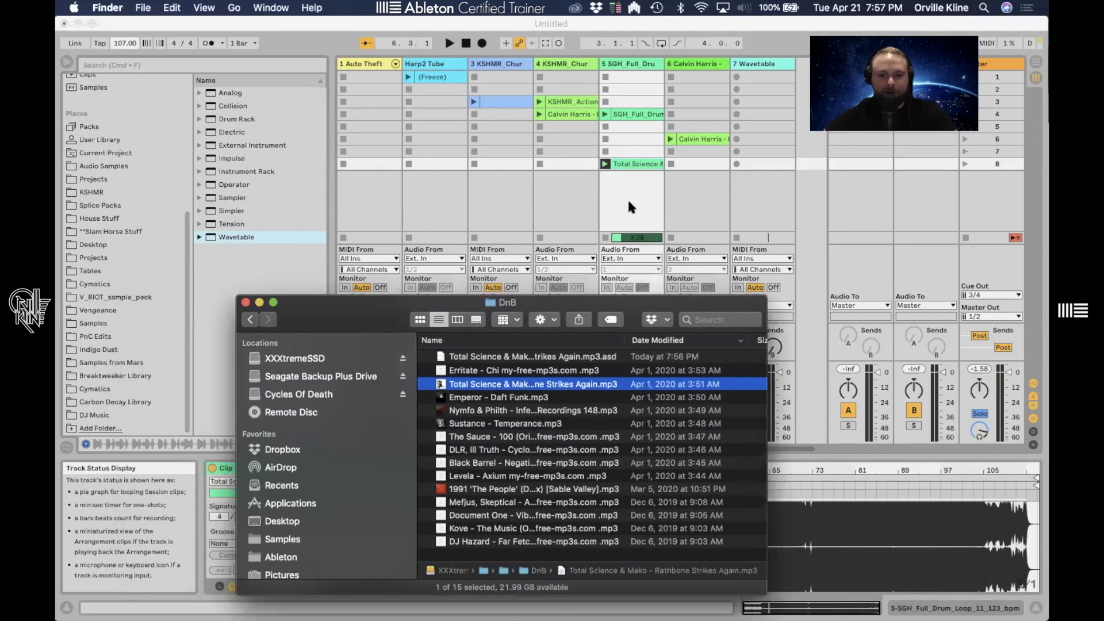
left_click(633, 202)
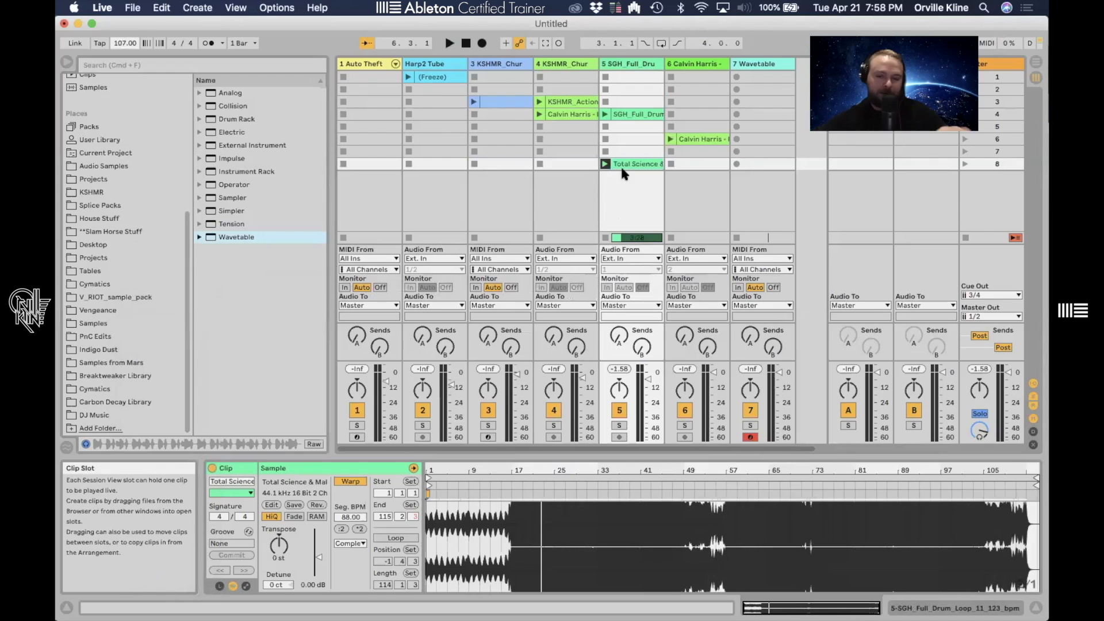
- Set the song clip's warp mode to Beats and stop the song clip in track 5
left_click(360, 543)
left_click(348, 550)
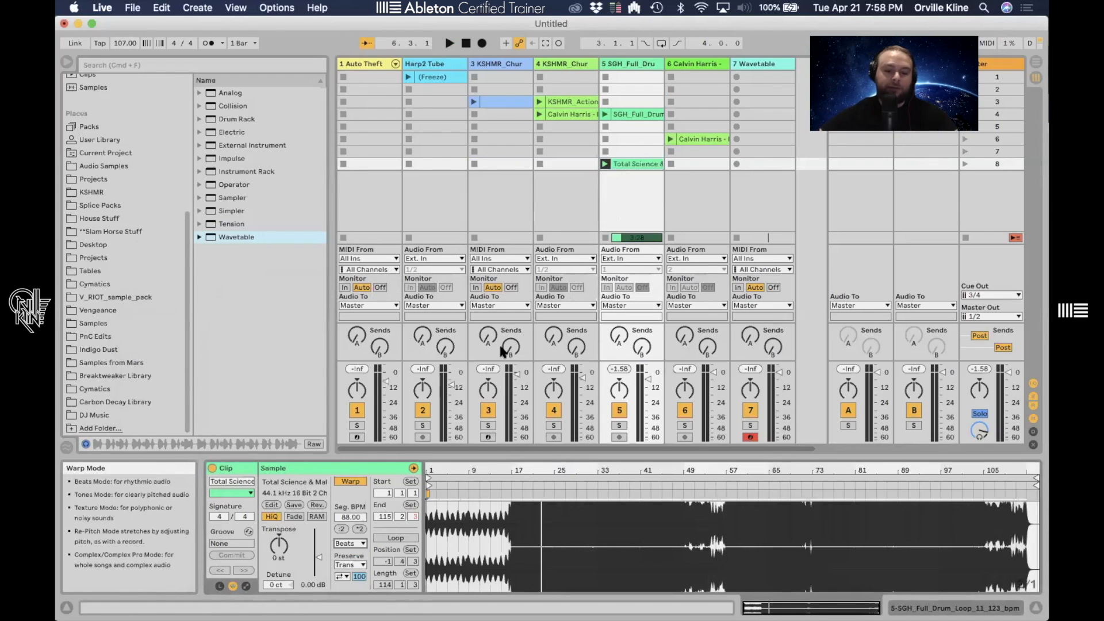
left_click(605, 153)
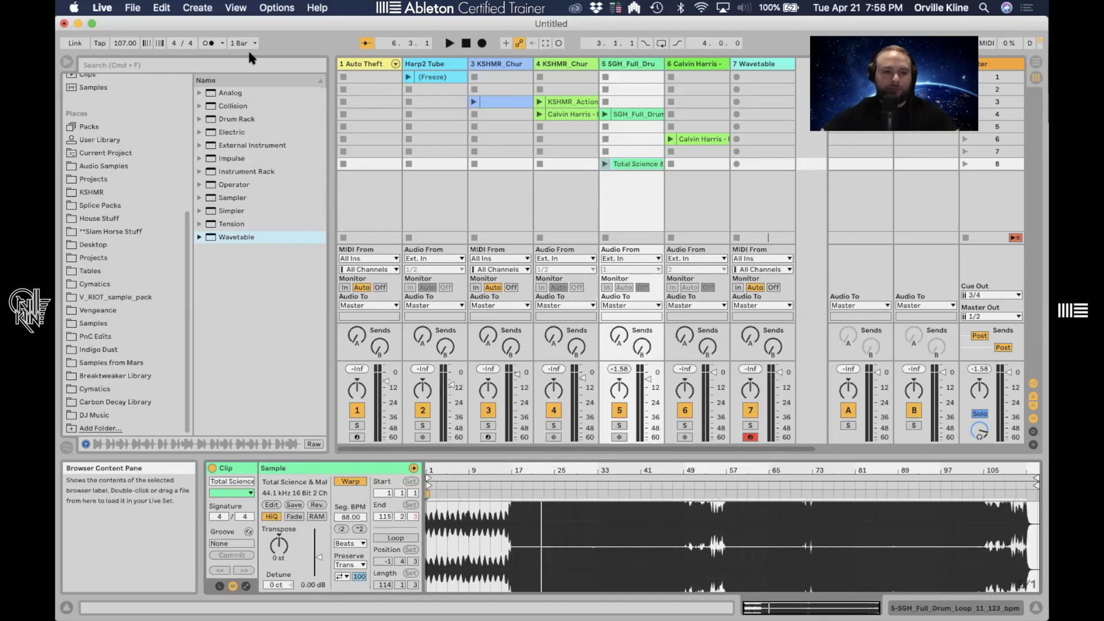
- Search the browser for 'hat loop' and drop TA_RD_DRUMS_LOOP...HAT_LOOP_124.wav into track 4's sixth clip slot
left_click(241, 65)
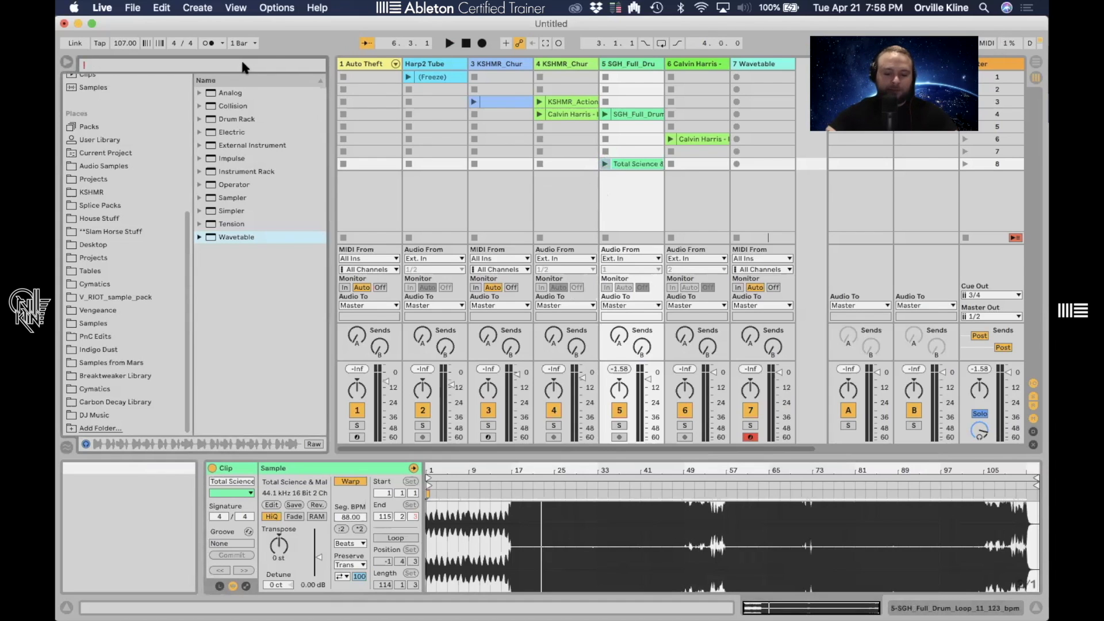
type("h")
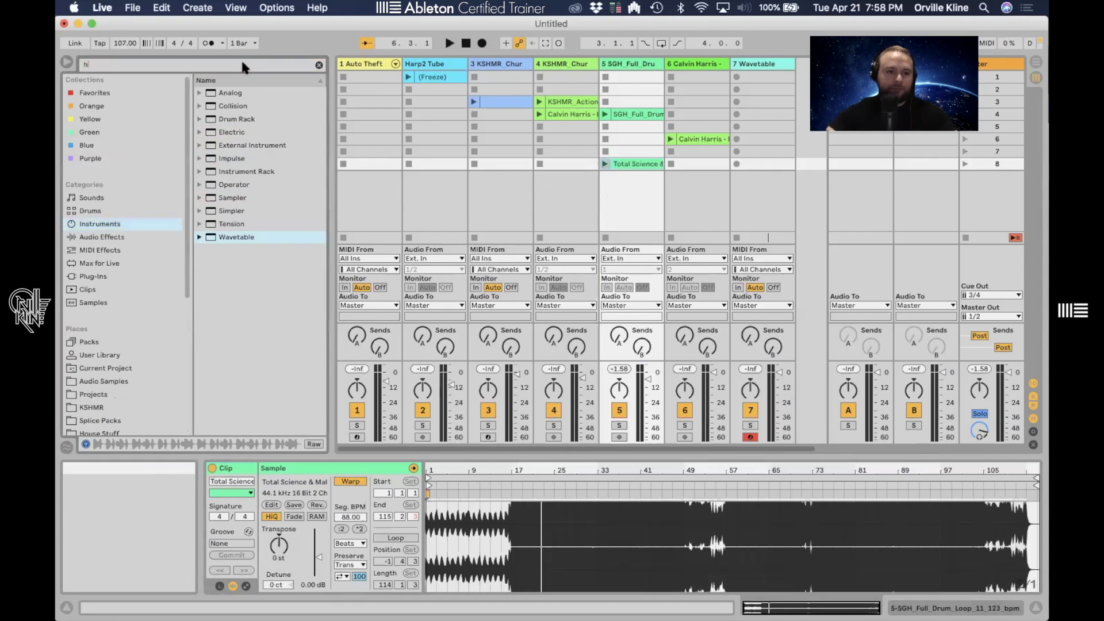
type("at loop")
left_click_drag(339, 125, 439, 190)
scroll(329, 265, "down", 5)
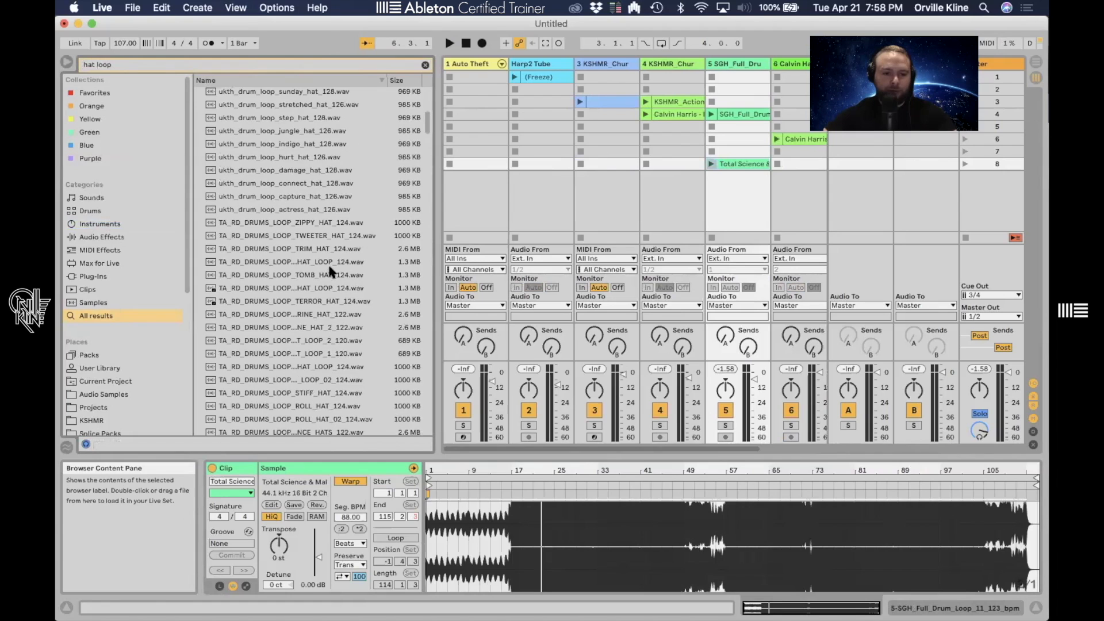
scroll(329, 266, "down", 1)
left_click(306, 260)
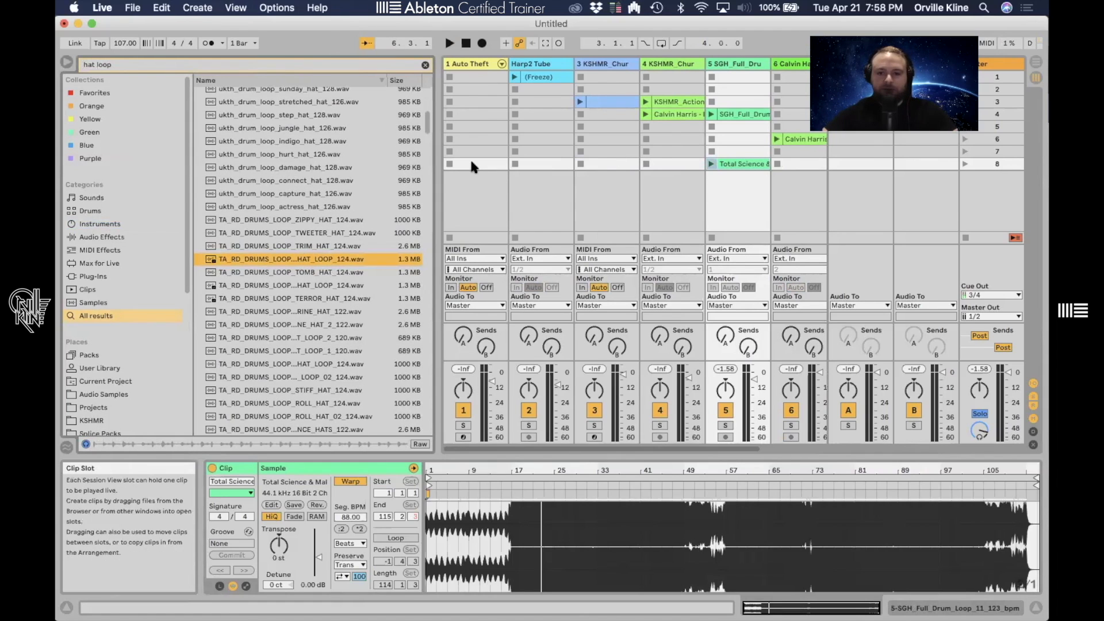
left_click_drag(668, 130, 669, 130)
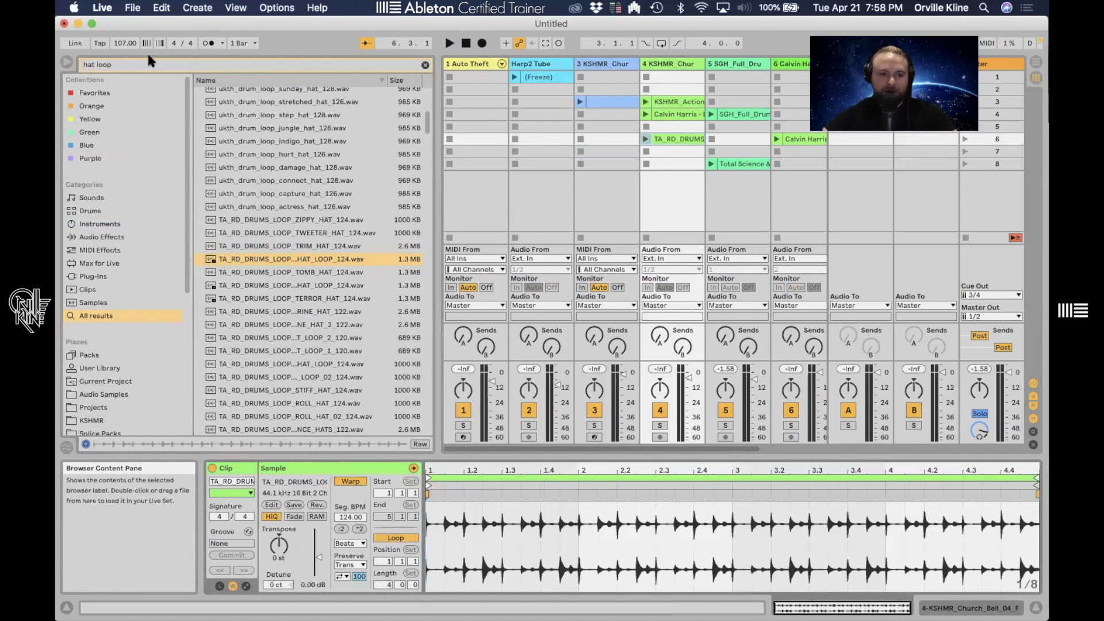
- Set the project tempo to 124 BPM, then launch and solo the hat loop on track 4
type("4")
key("Return")
left_click(646, 139)
left_click(659, 425)
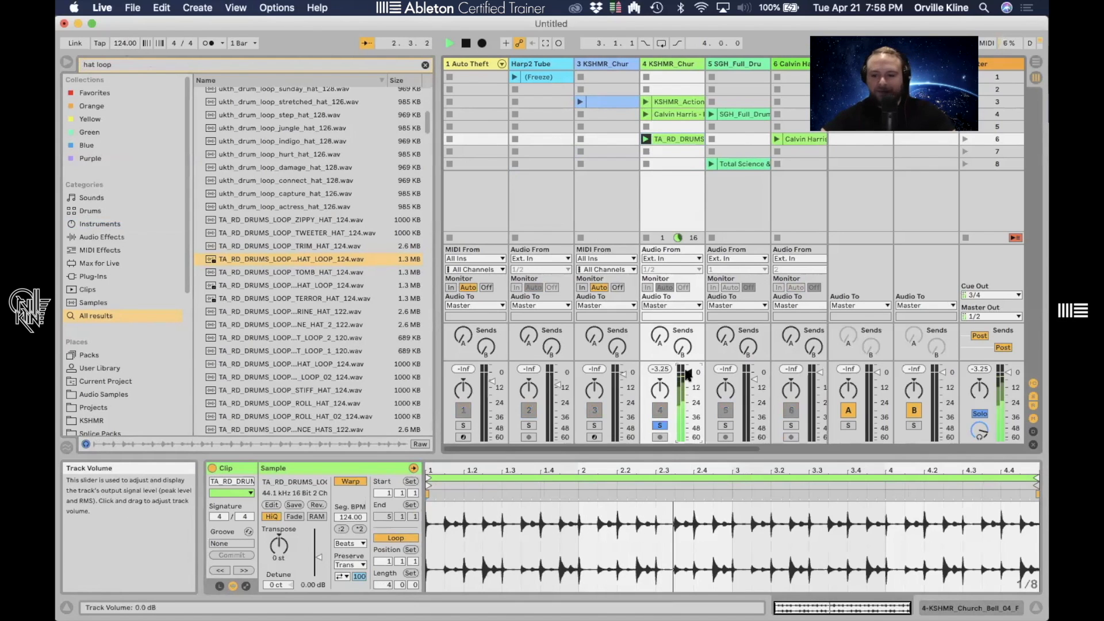
key("space")
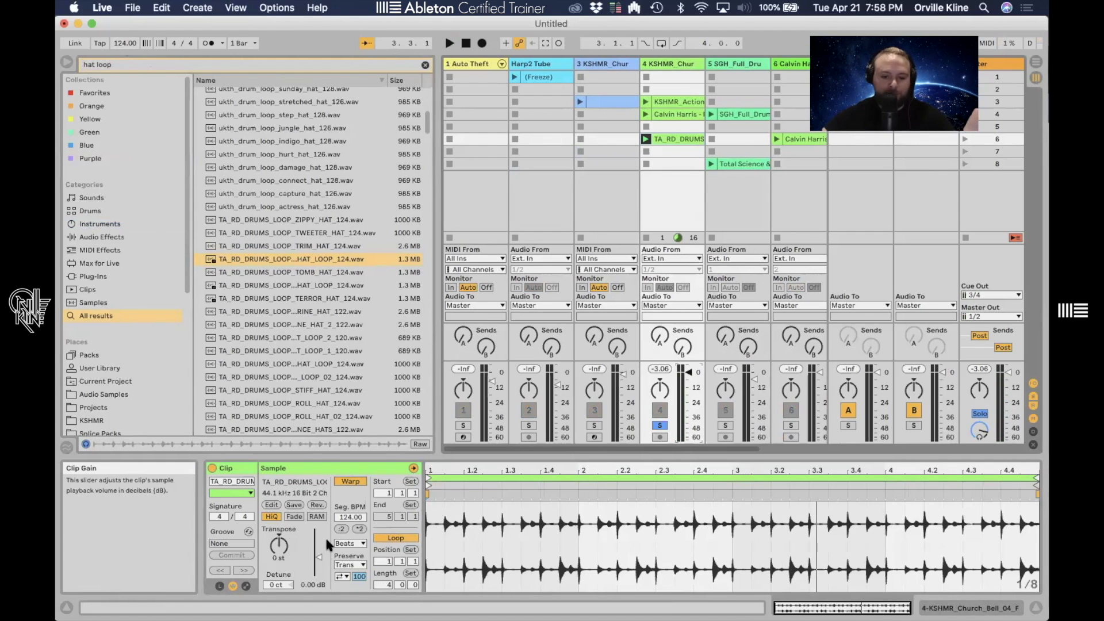
- Sweep the hat loop's transient envelope between 0 and 100 while it plays, resetting it to 100
left_click(341, 576)
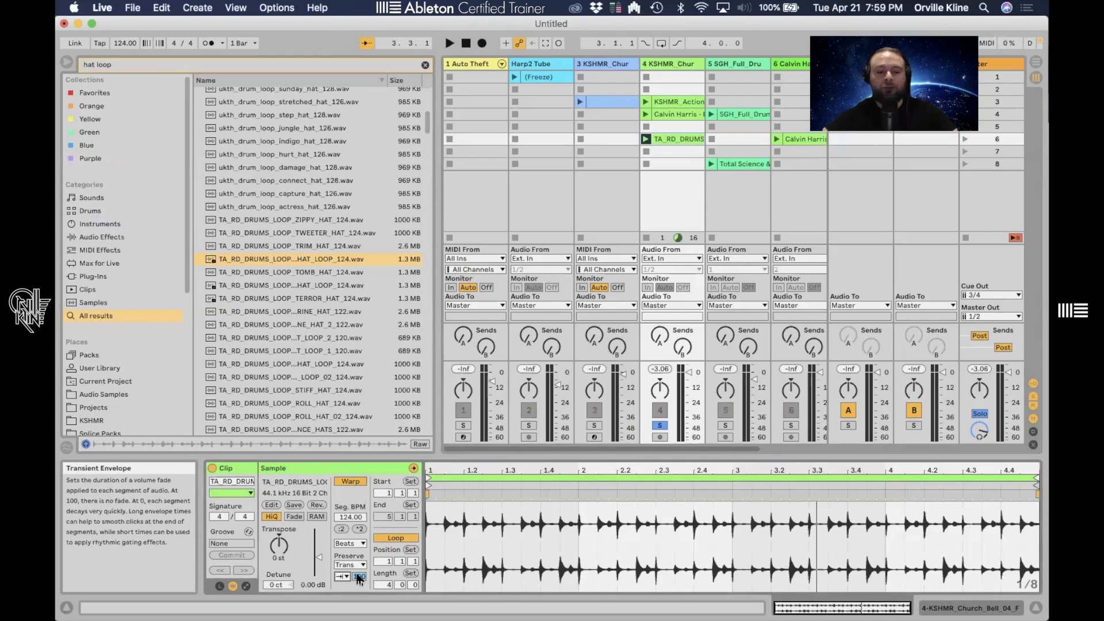
key("space")
left_click_drag(359, 576, 360, 620)
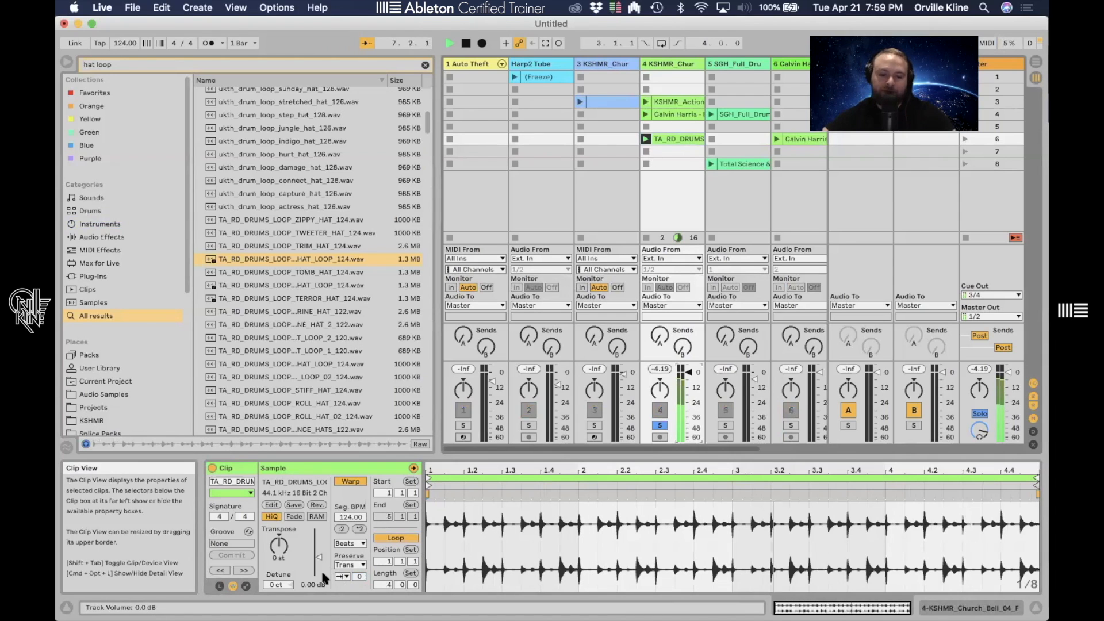
left_click(360, 575)
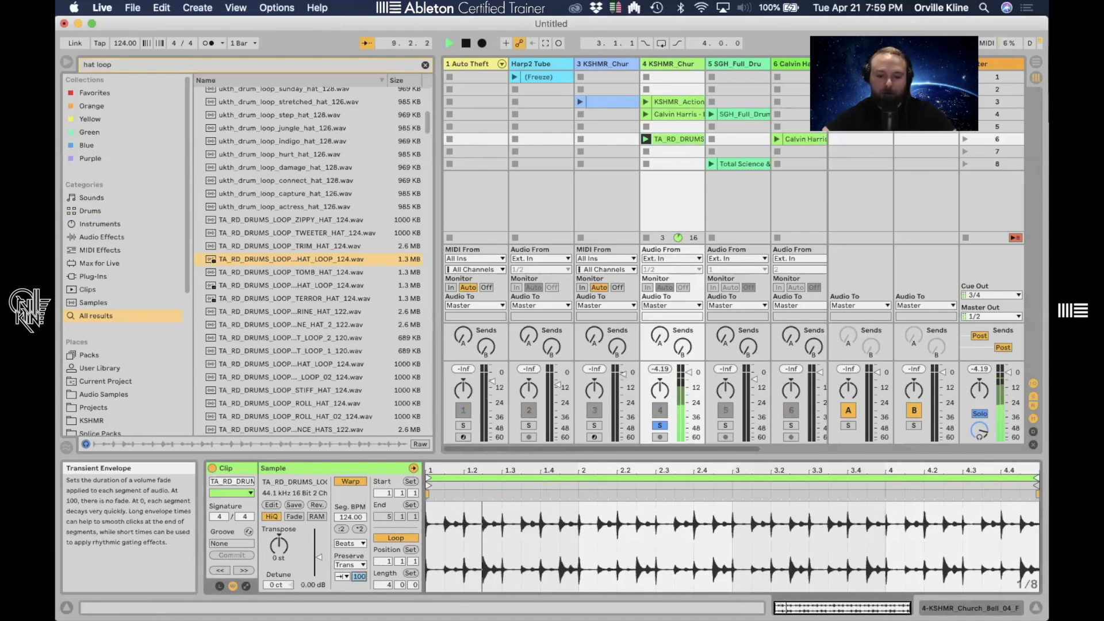
left_click_drag(359, 576, 359, 596)
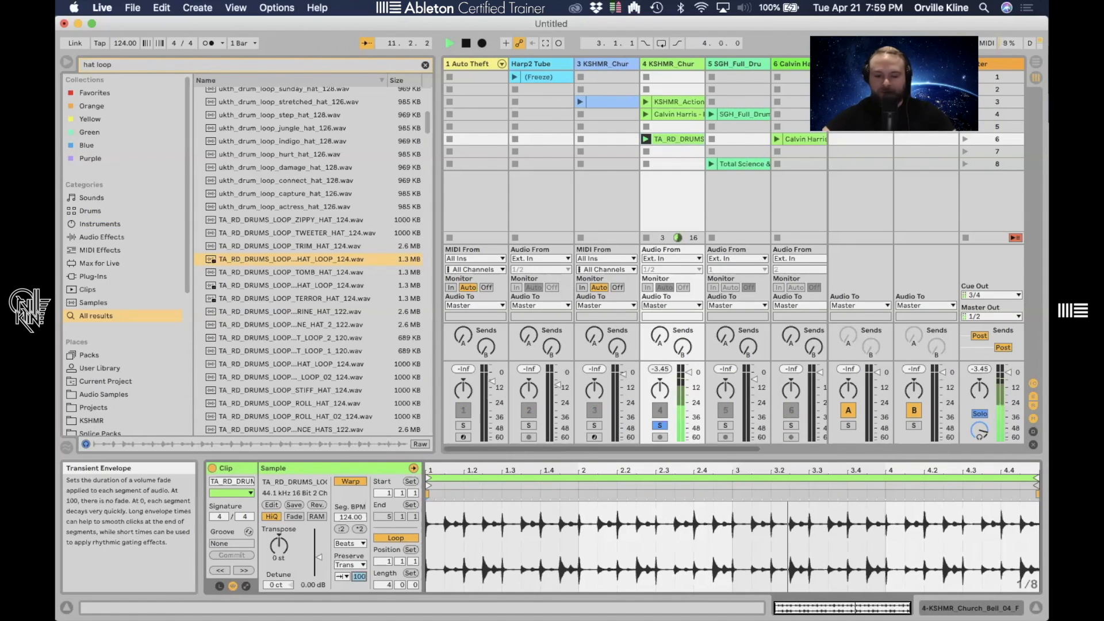
left_click_drag(359, 576, 360, 619)
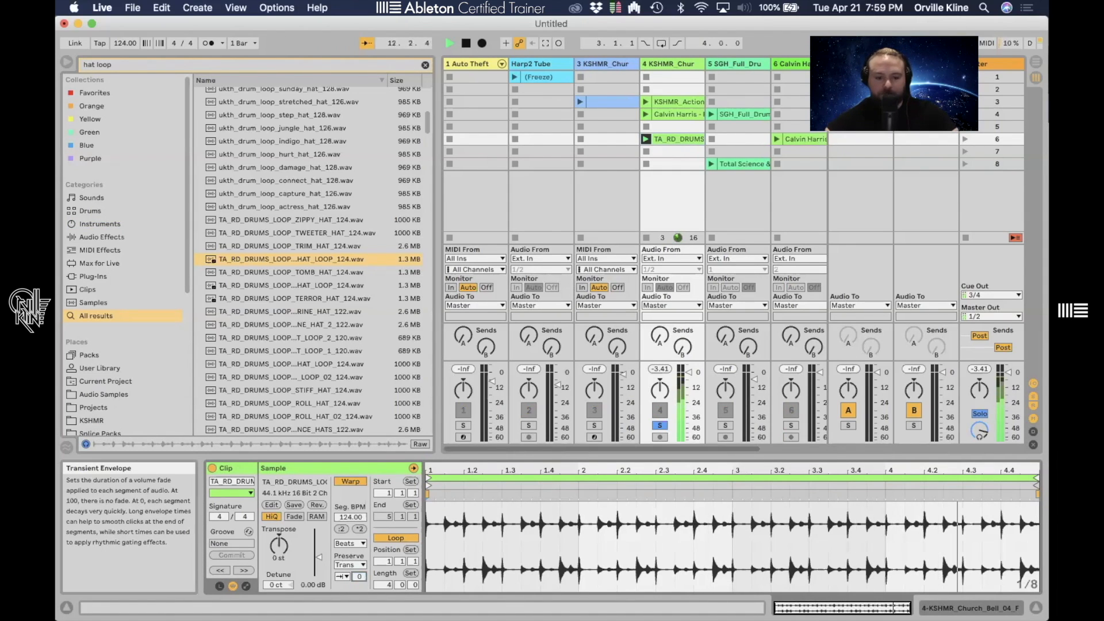
double_click(360, 577)
key("space")
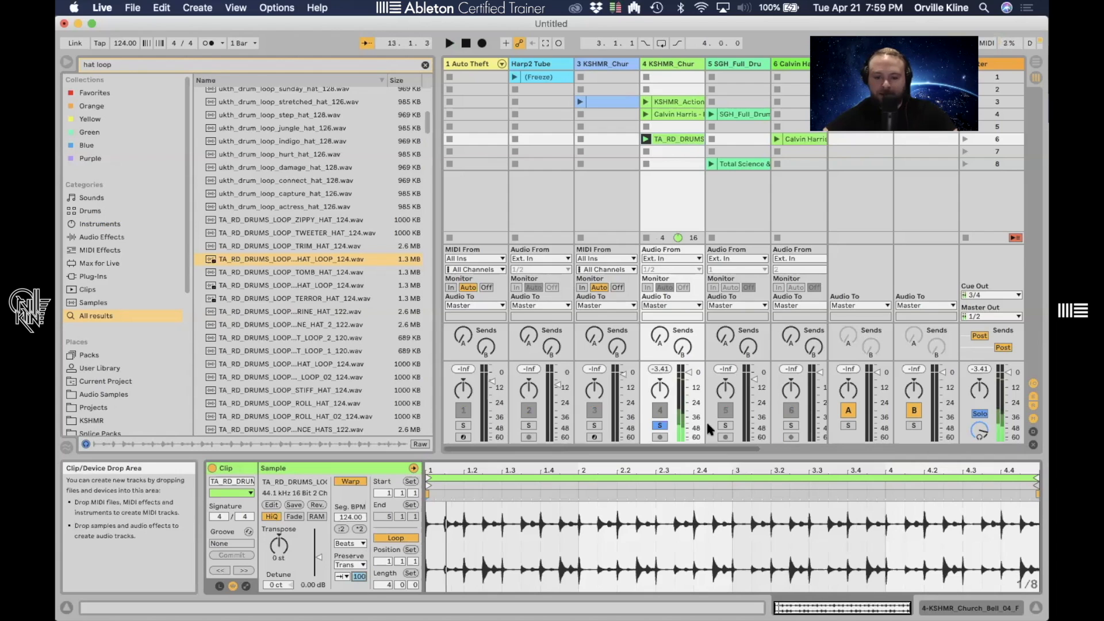
- Unsolo track 4 and drop ukth_drum_loop_indigo_kick_128.wav from a 'kick loop' search into its seventh slot
left_click(660, 426)
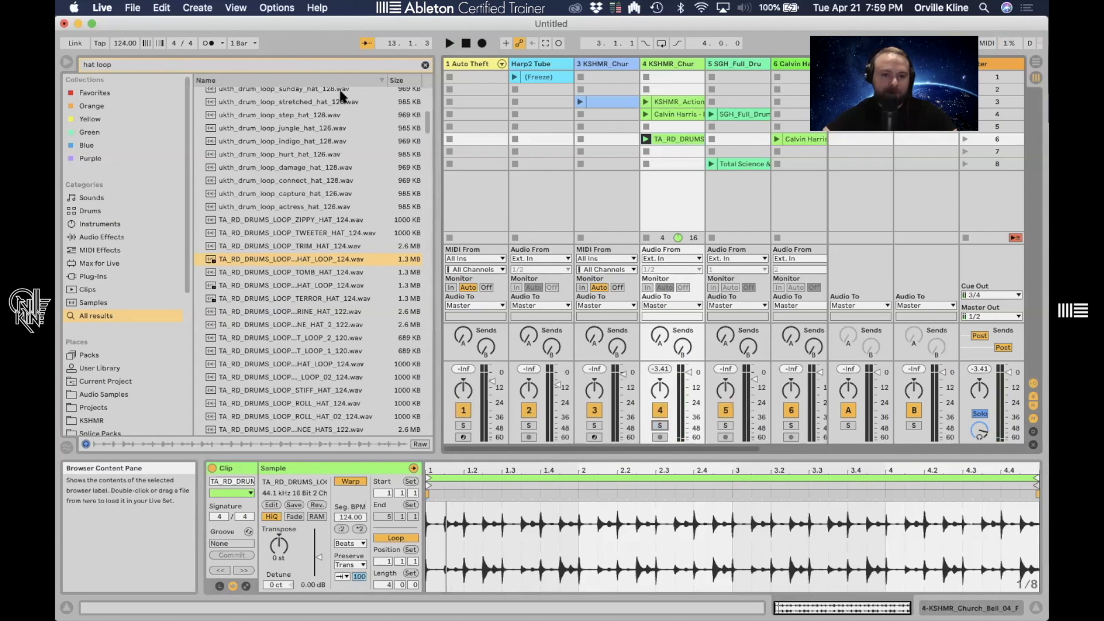
left_click(337, 64)
type("kick loop")
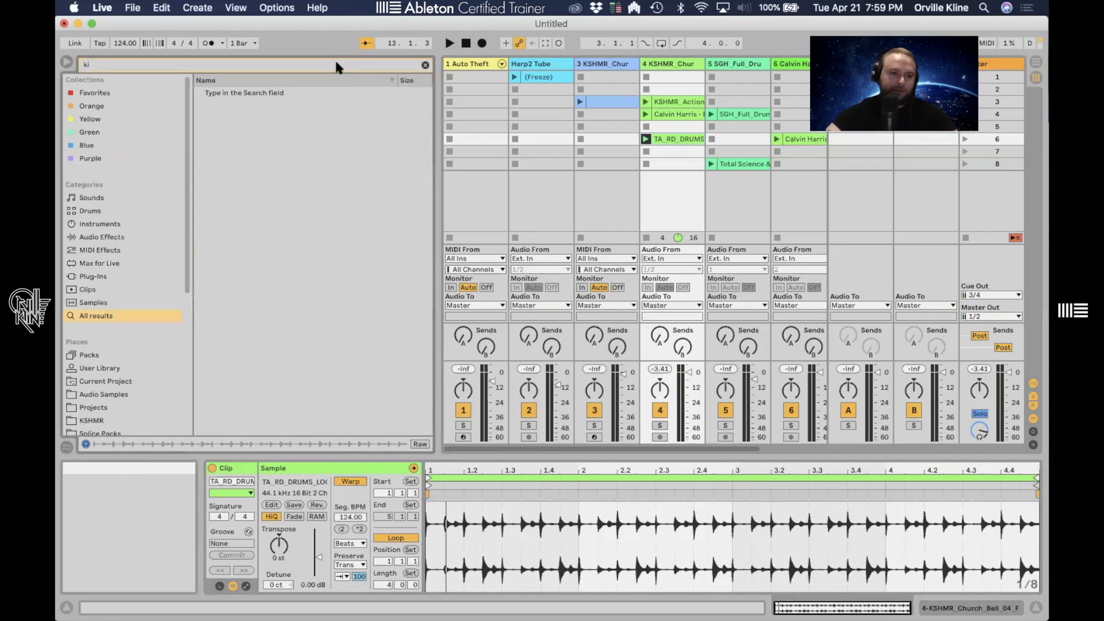
left_click(302, 144)
left_click_drag(303, 138, 658, 149)
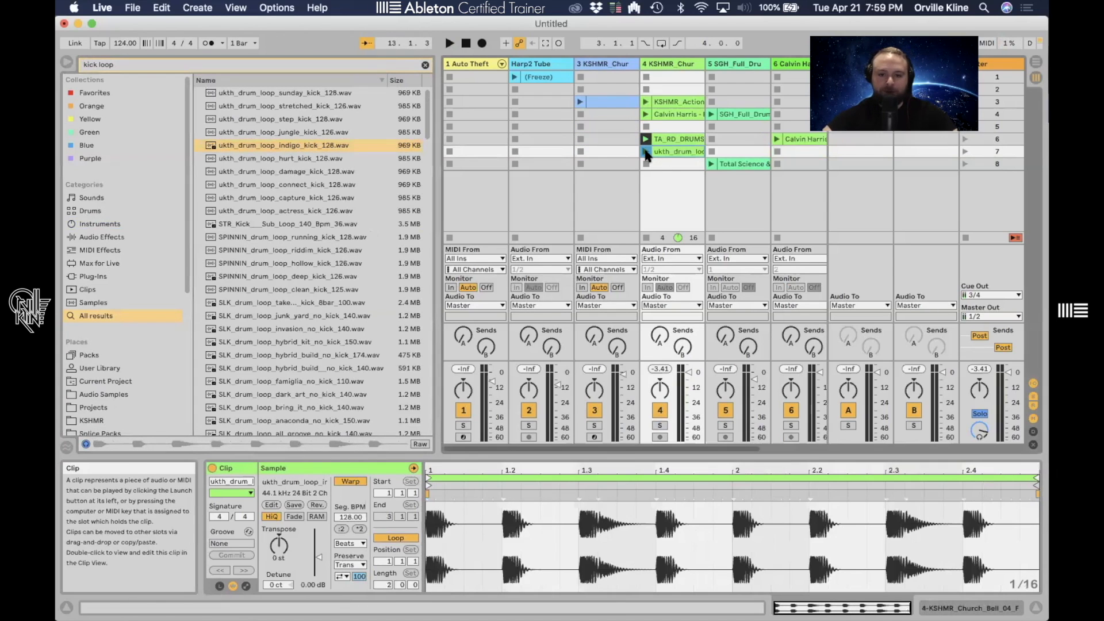
- Launch the kick loop, change its transient loop mode, and sweep its transient envelope down and back to 100
left_click(646, 151)
left_click(341, 577)
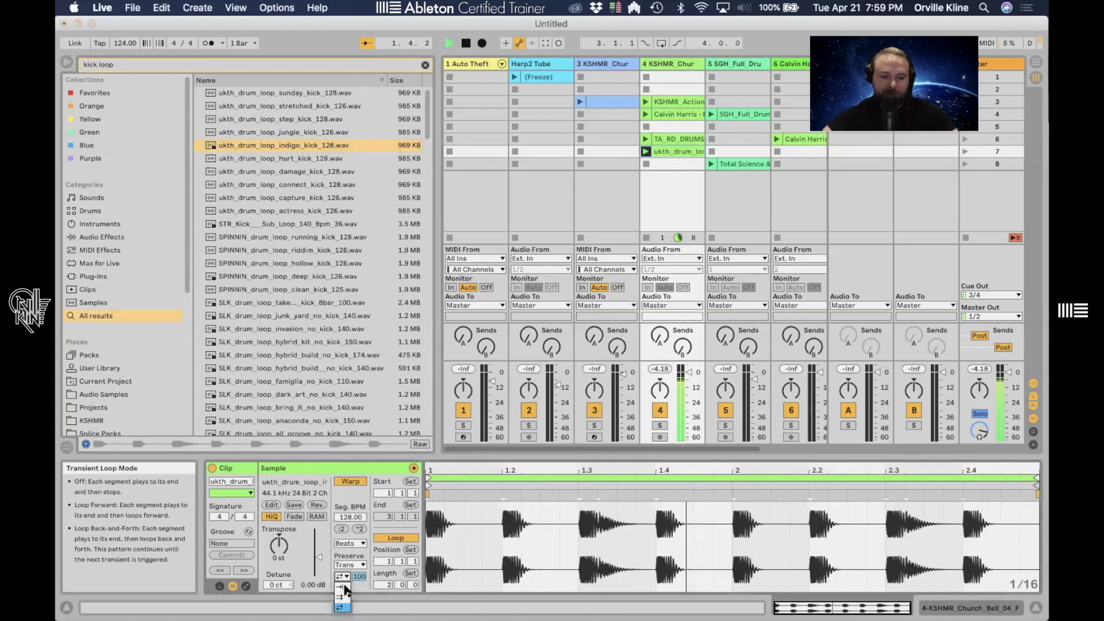
left_click(341, 589)
left_click_drag(360, 577, 360, 608)
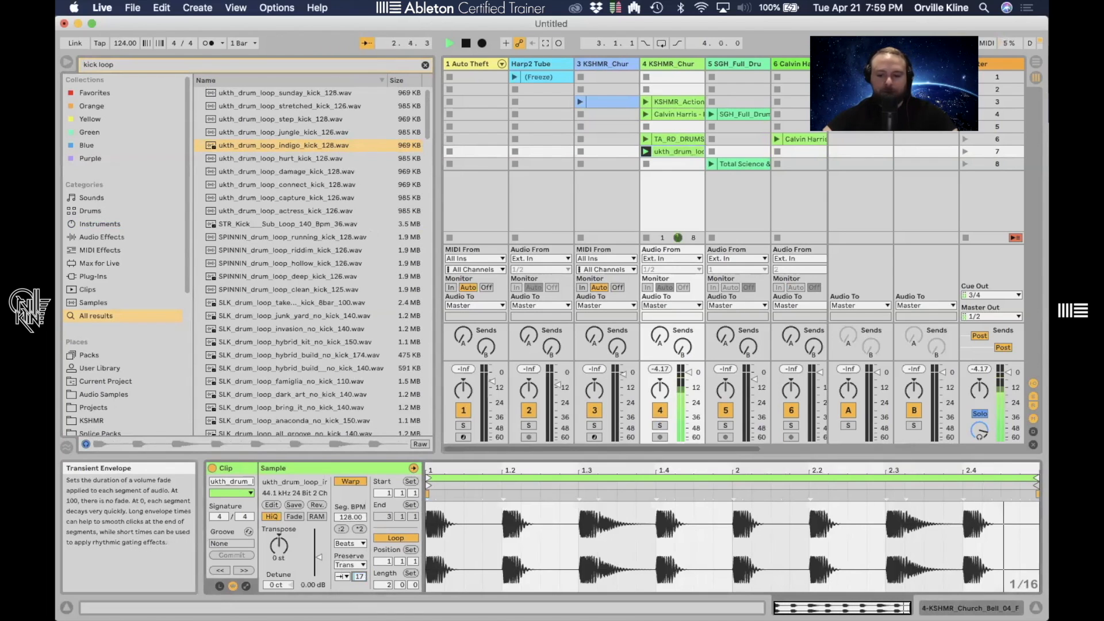
left_click_drag(359, 576, 360, 529)
left_click_drag(360, 577, 360, 618)
left_click_drag(359, 576, 359, 529)
key("space")
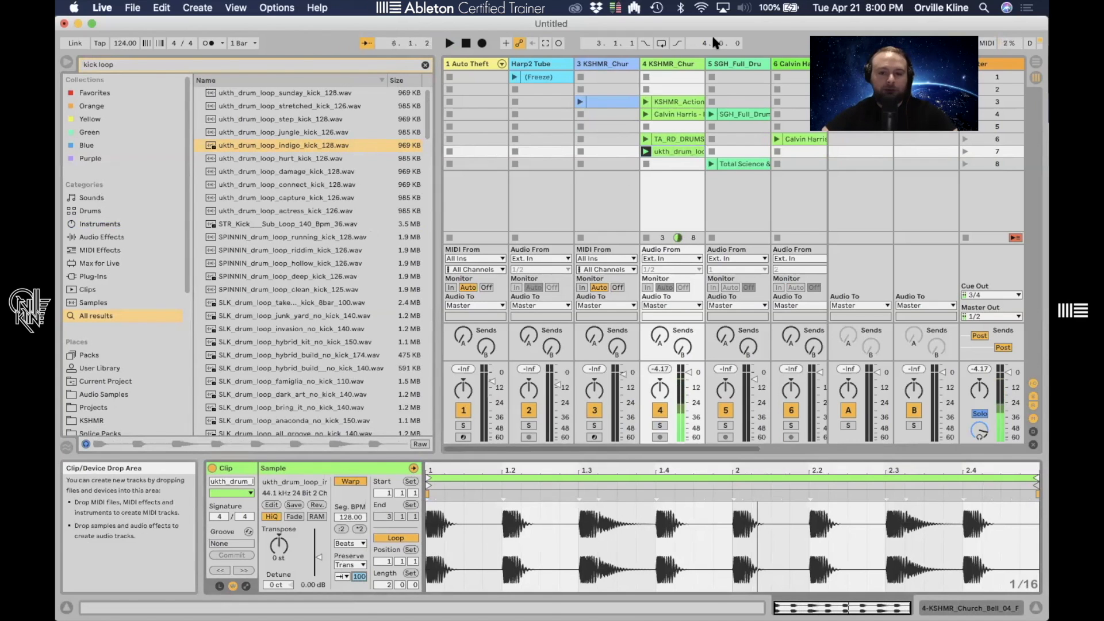